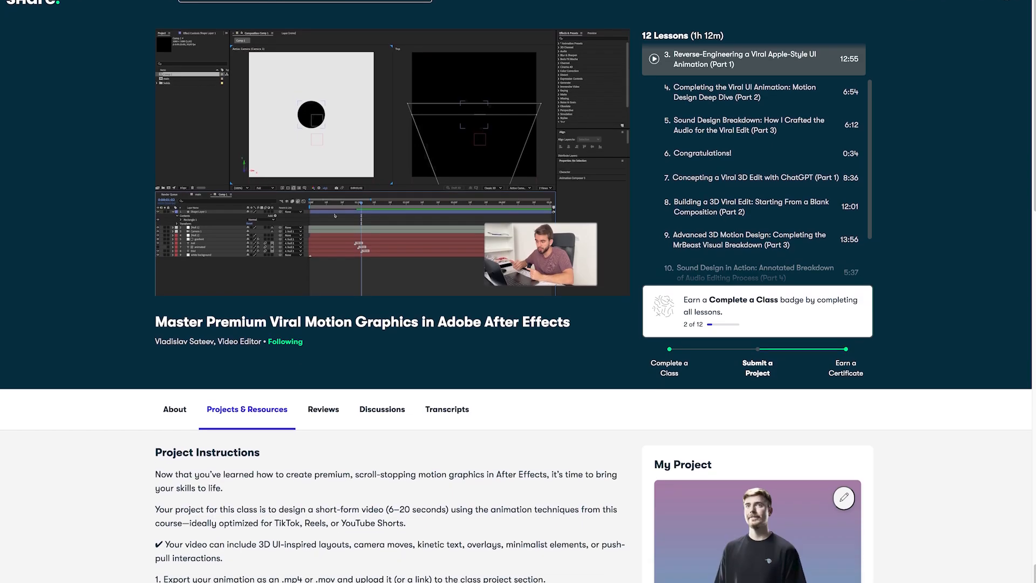
pyautogui.scroll(-6, 518, 291)
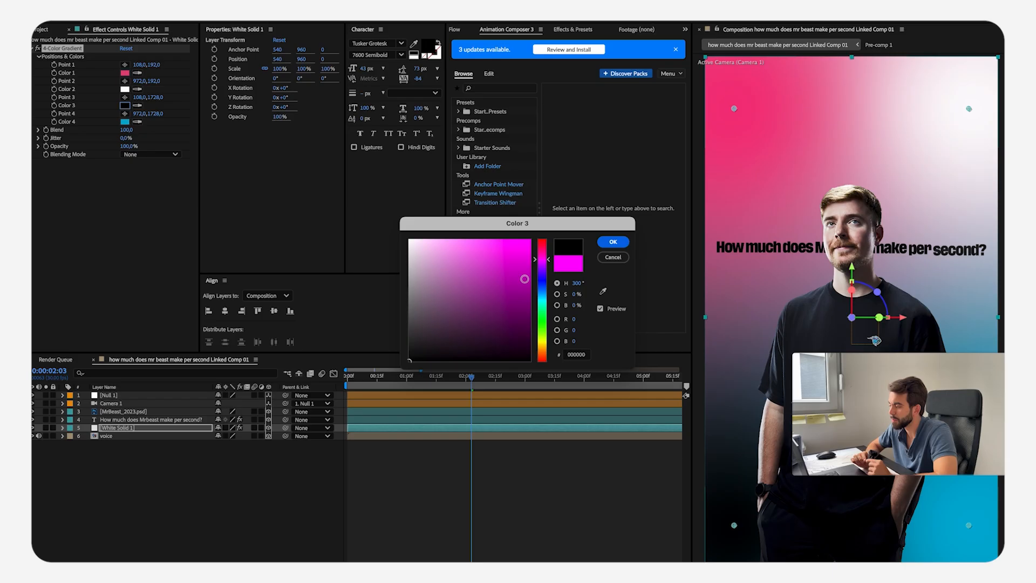
pyautogui.press('Return')
pyautogui.hotkey('ctrl', 'space')
pyautogui.write('gra')
pyautogui.press('Return')
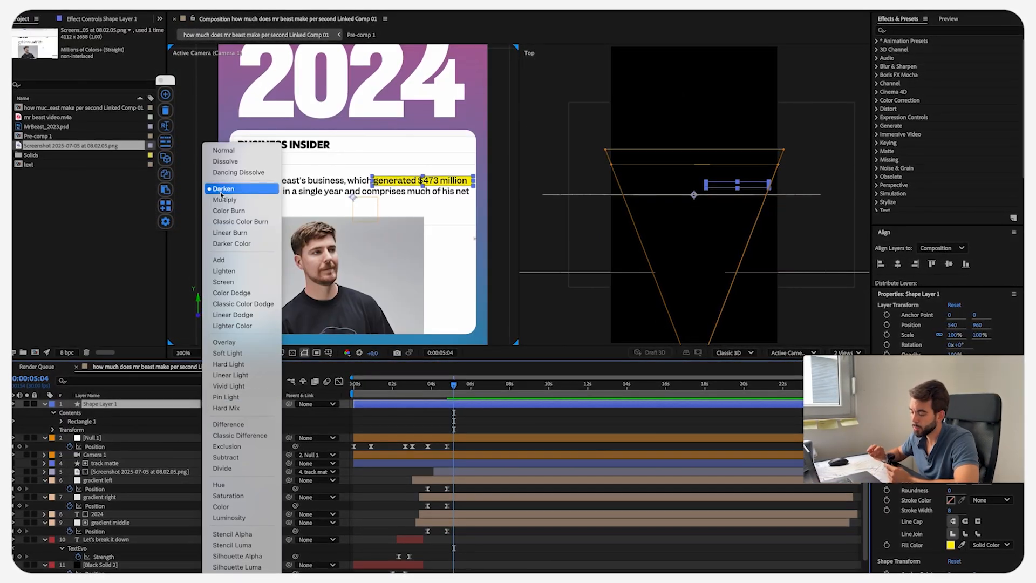
pyautogui.click(232, 194)
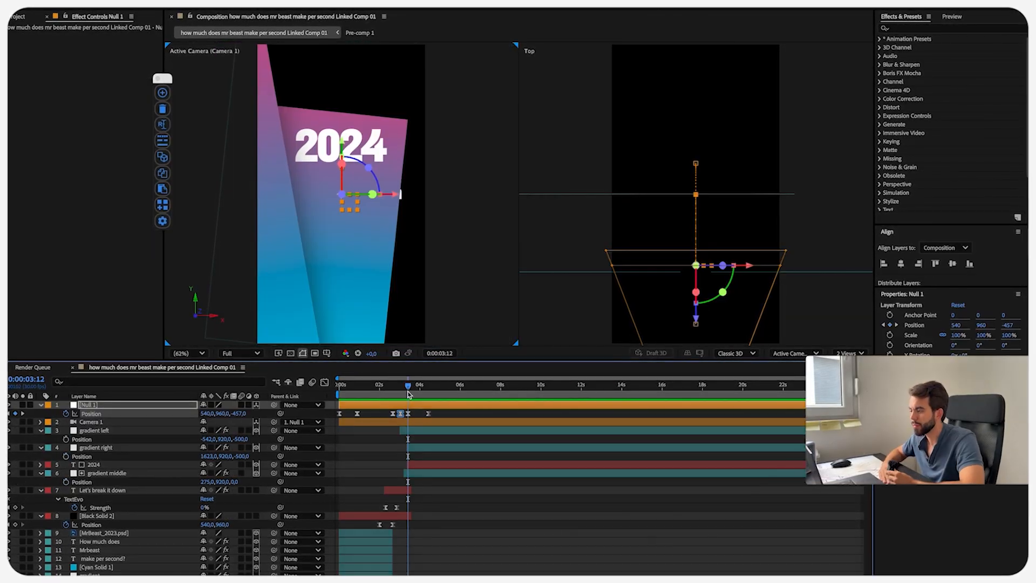
pyautogui.moveTo(413, 386); pyautogui.dragTo(394, 385)
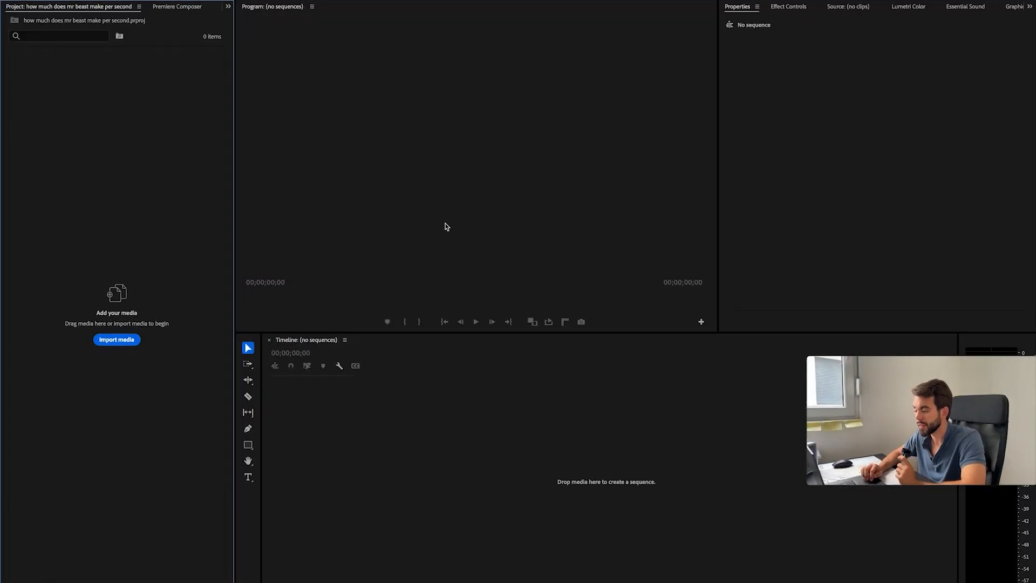
# Step: Import mr beast video.m4a into the Premiere Pro project and play the start of the recording
pyautogui.moveTo(537, 134); pyautogui.dragTo(180, 259)
pyautogui.doubleClick(59, 78)
pyautogui.press('space')
pyautogui.press('space')
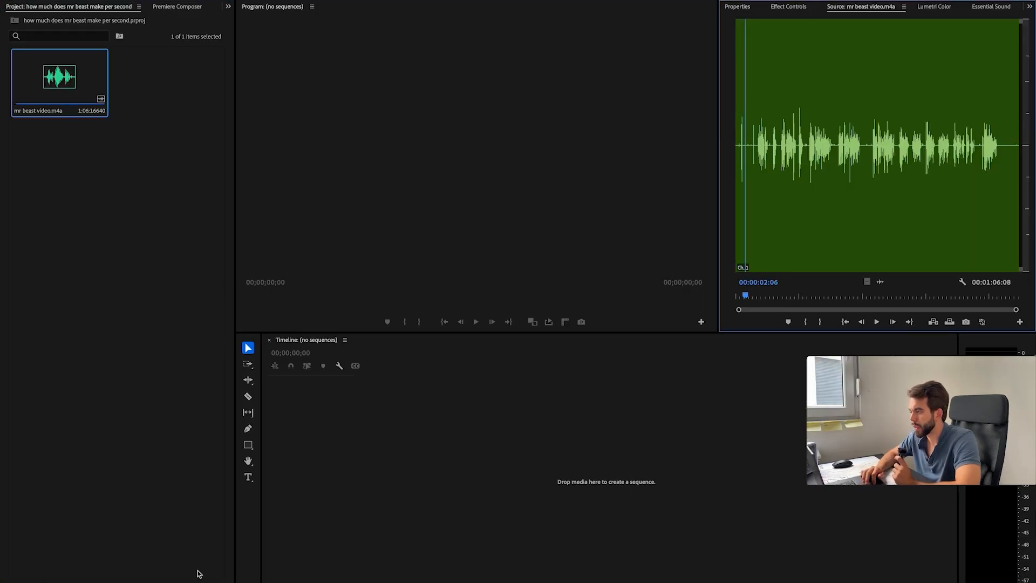
# Step: Create a new sequence and place mr beast video.m4a at its start on the first audio track
pyautogui.click(202, 580)
pyautogui.click(217, 479)
pyautogui.click(678, 485)
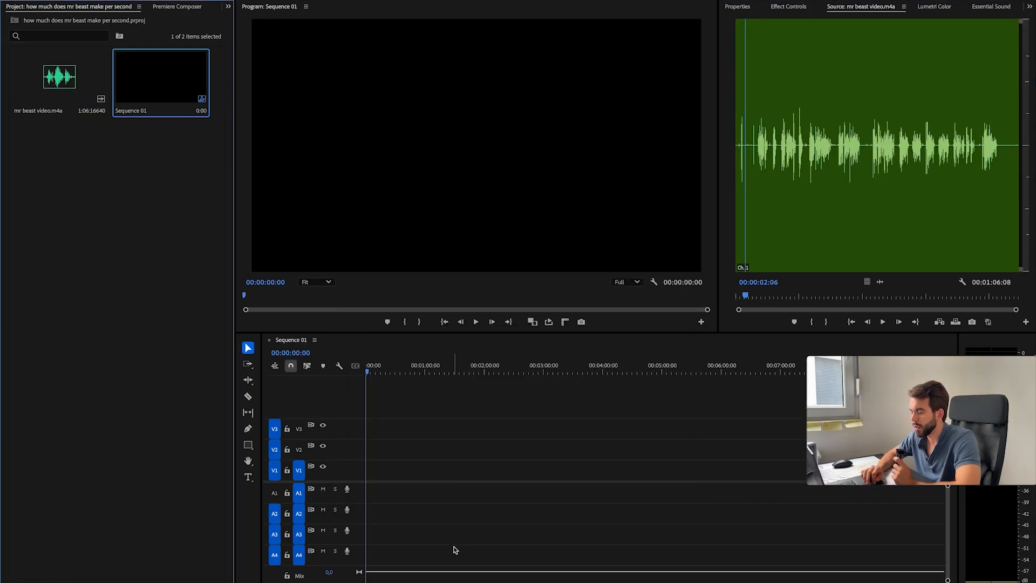
pyautogui.moveTo(42, 65); pyautogui.dragTo(372, 488)
# Step: Set the sequence's frame size to a vertical 1080 by 1920 format
pyautogui.press('super+0')
pyautogui.press('Tab')
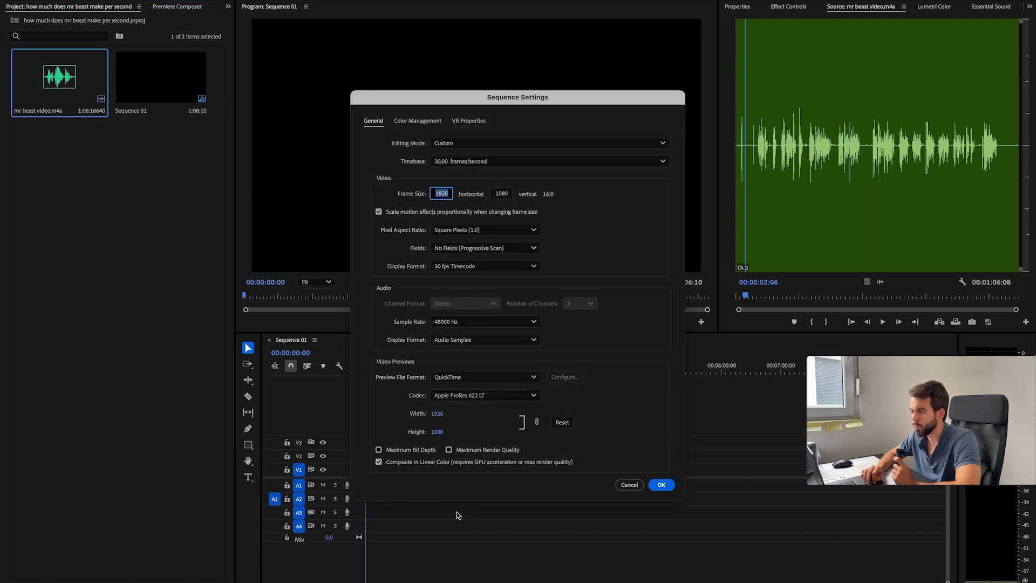
pyautogui.press('Tab')
pyautogui.write('1920')
pyautogui.press('Return')
# Step: Play the beginning of the voice recording and ripple-trim the unneeded audio before the first sentence
pyautogui.press('space')
pyautogui.press('q')
pyautogui.click(504, 371)
pyautogui.click(432, 372)
pyautogui.press('space')
pyautogui.press('=')
pyautogui.moveTo(421, 372); pyautogui.dragTo(374, 371)
pyautogui.press('space')
pyautogui.click(523, 372)
pyautogui.click(591, 486)
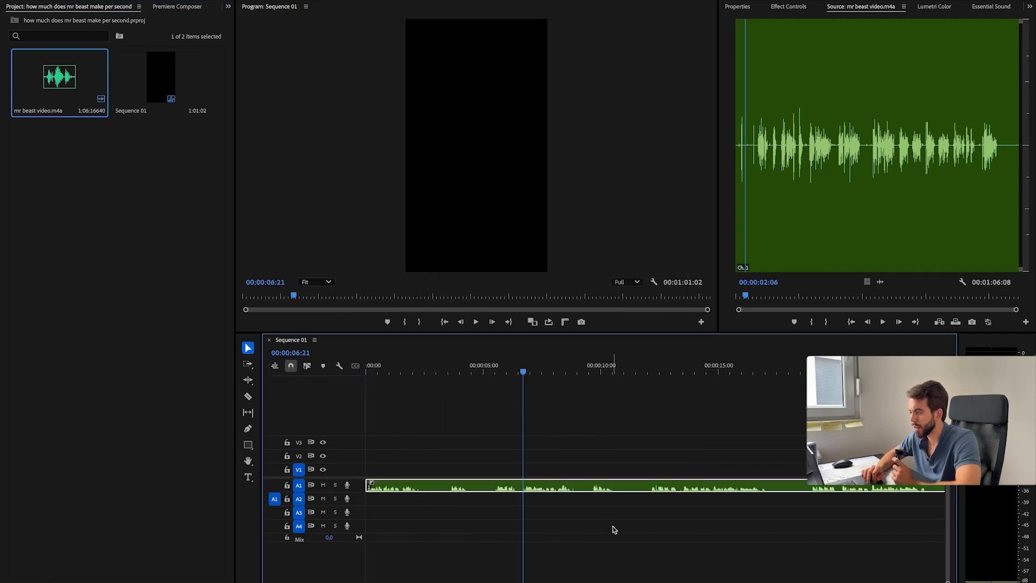
# Step: Split the voice clip at about 00:00:02:14 and cut out the pauses following the first sentences
pyautogui.hotkey('shift', '9')
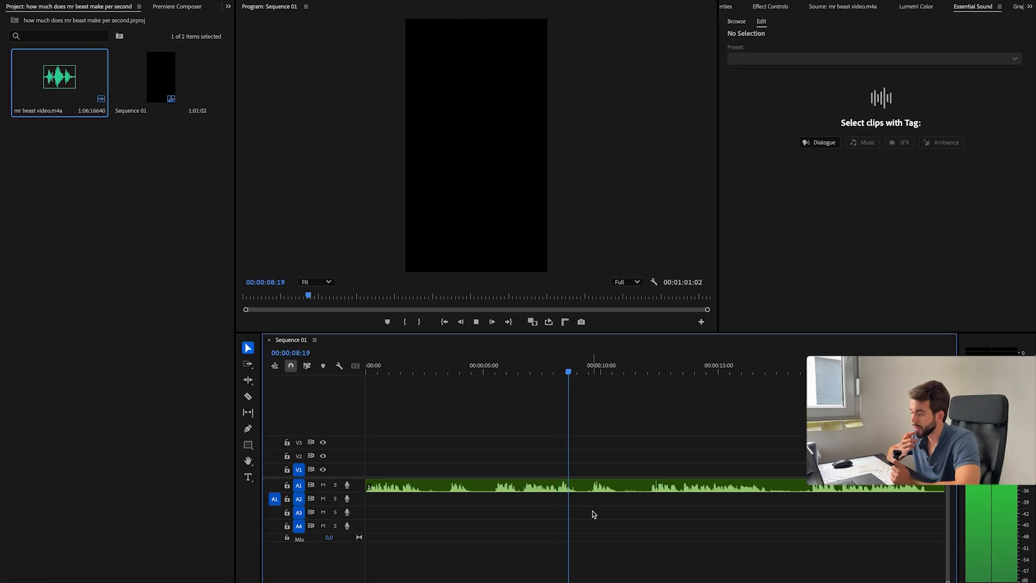
pyautogui.moveTo(555, 372); pyautogui.dragTo(423, 374)
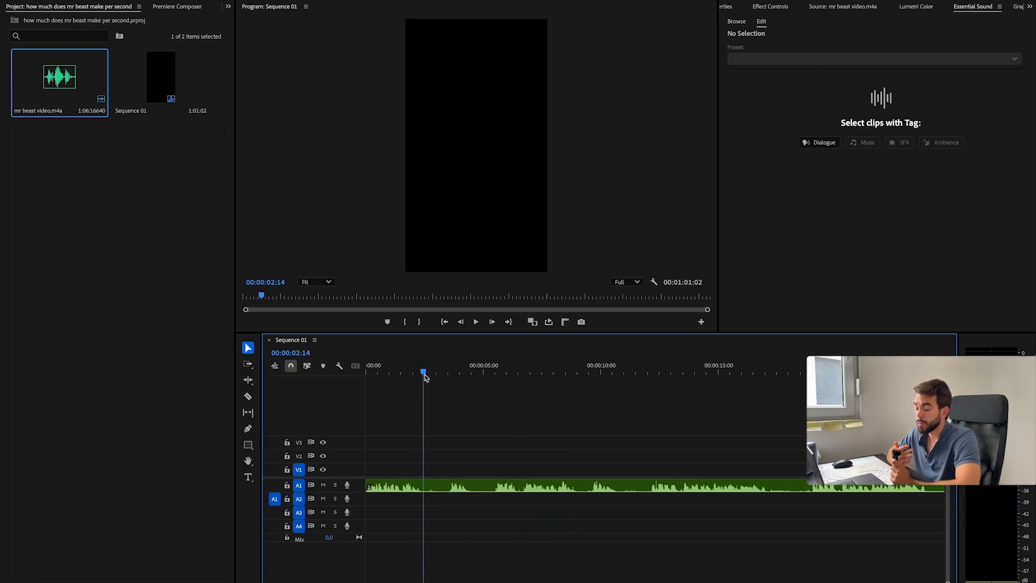
pyautogui.press('super+k')
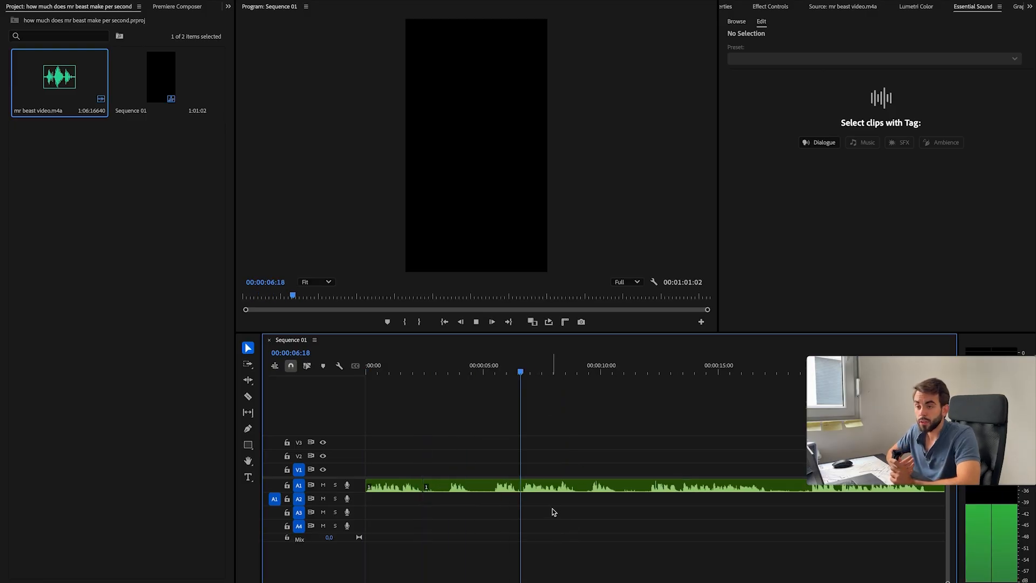
pyautogui.click(589, 372)
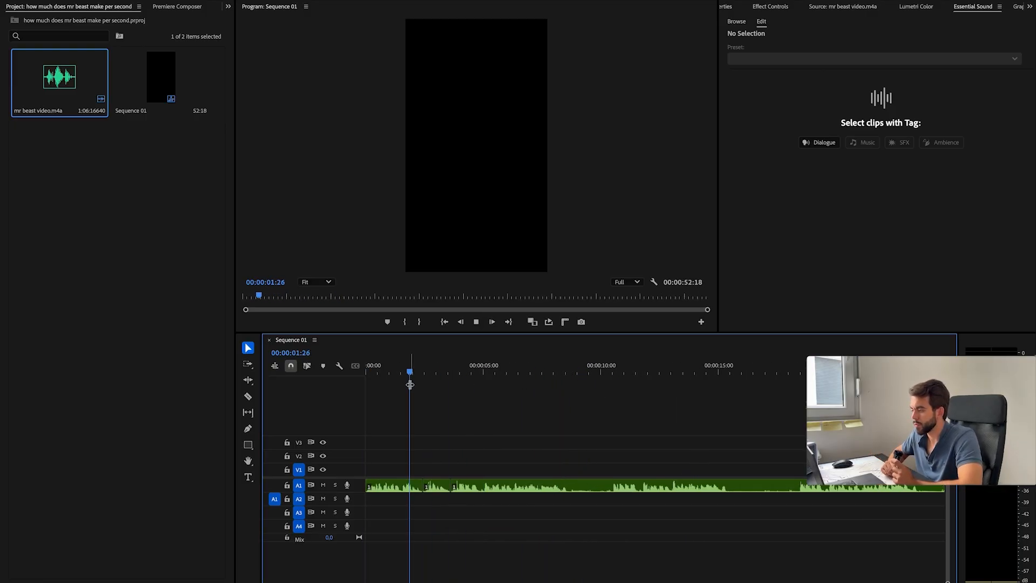
# Step: Split the voice clip around the 8-second mark, ripple-trim the pause there and replay the transition
pyautogui.hscroll(3, 469, 421)
pyautogui.press('super+k')
pyautogui.click(521, 372)
pyautogui.press('q')
pyautogui.press('space')
pyautogui.press('-')
pyautogui.click(556, 366)
pyautogui.moveTo(556, 366); pyautogui.dragTo(430, 372)
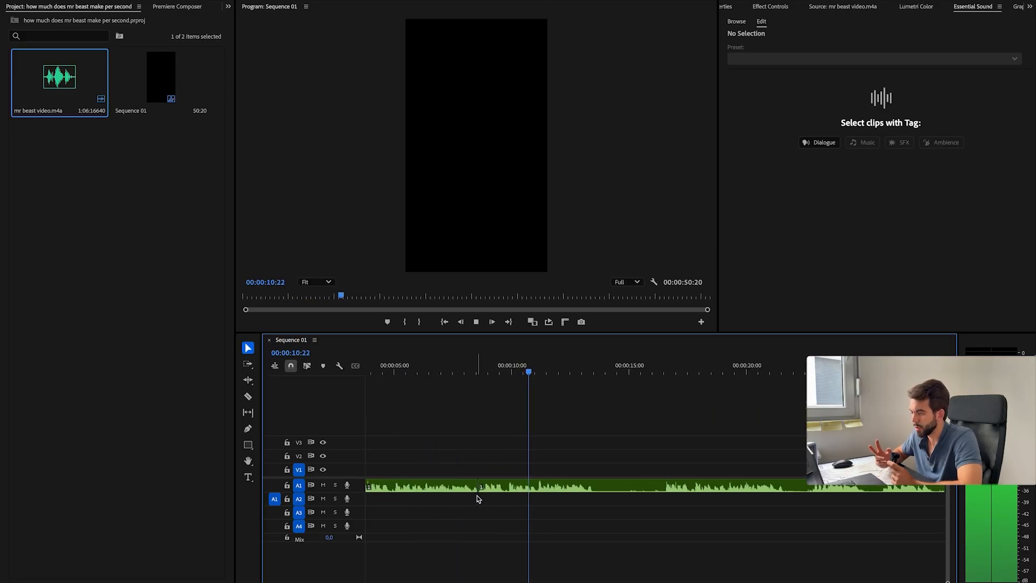
# Step: Review the voice-over from about 5 to 13 seconds and ripple-trim the gaps between its sentences
pyautogui.click(409, 372)
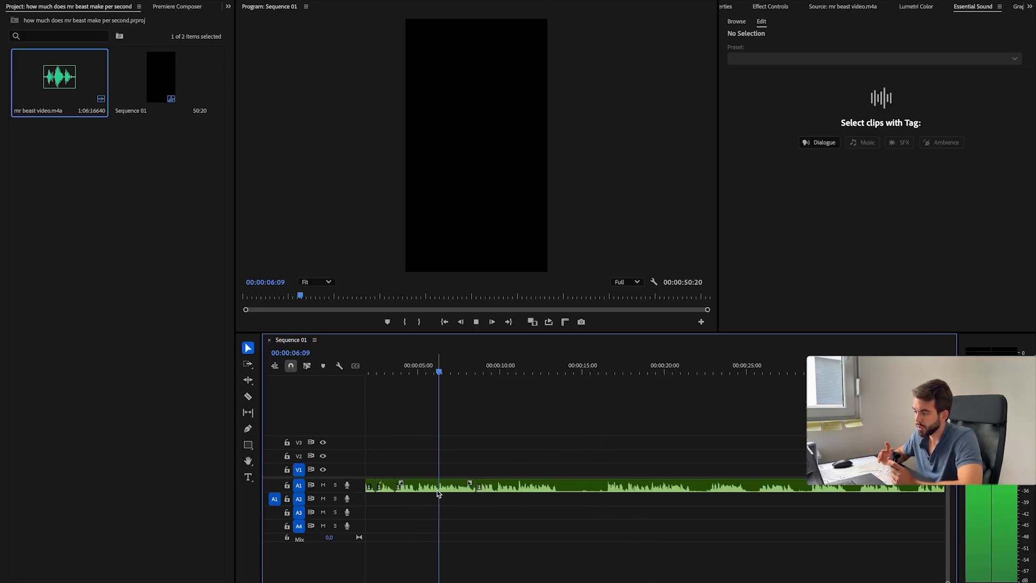
pyautogui.press('q')
pyautogui.click(475, 371)
pyautogui.scroll(5, 475, 371)
pyautogui.press('space')
pyautogui.click(513, 372)
pyautogui.press('space')
pyautogui.click(600, 372)
pyautogui.press('space')
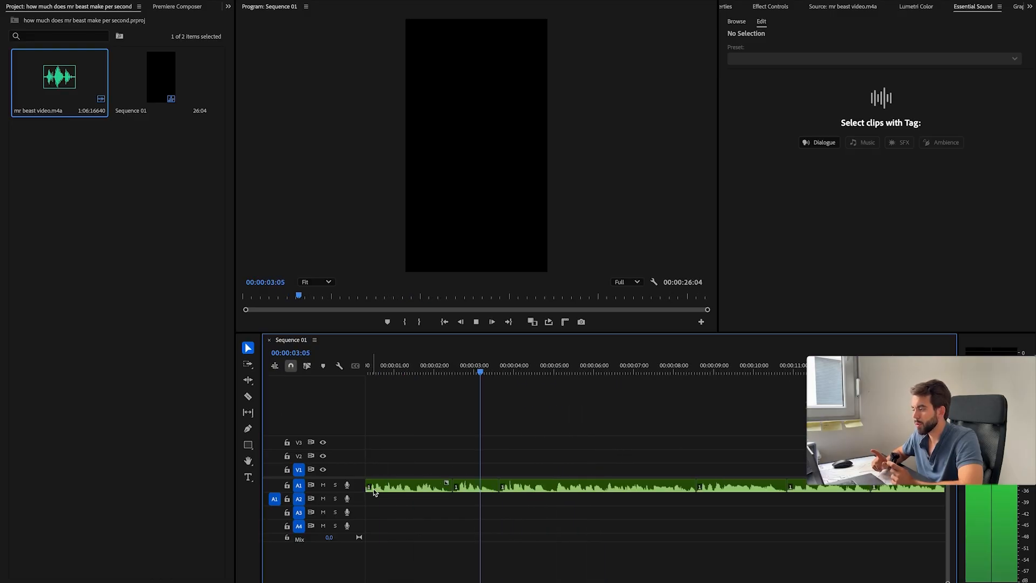
# Step: Ripple-trim the unwanted audio on both sides of the spoken sentence after the 13-second mark
pyautogui.press('space')
pyautogui.scroll(5, 460, 486)
pyautogui.click(467, 371)
pyautogui.press('q')
pyautogui.press('space')
pyautogui.click(439, 372)
pyautogui.press('w')
# Step: Ripple-trim the remaining pause before the closing sentences, around 17 seconds, and play back the result
pyautogui.press('space')
pyautogui.press('space')
pyautogui.click(527, 372)
pyautogui.press('q')
pyautogui.press('space')
pyautogui.hscroll(5, 449, 520)
pyautogui.hscroll(3, 450, 520)
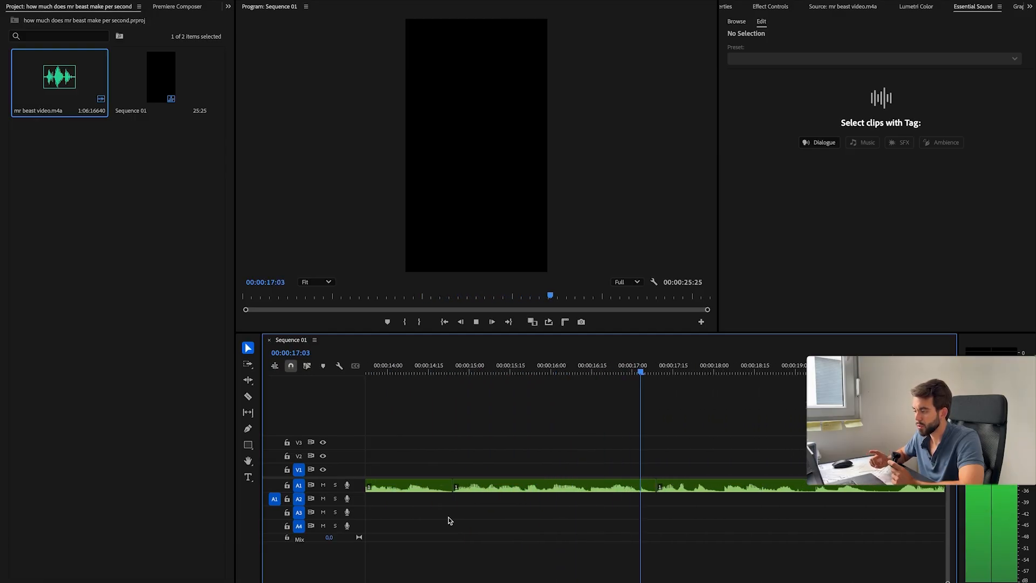
# Step: Add a placeholder title reading "text" and move its clip to the start of the first video track
pyautogui.scroll(-5, 450, 521)
pyautogui.scroll(3, 450, 520)
pyautogui.hscroll(5, 450, 521)
pyautogui.hscroll(-5, 450, 520)
pyautogui.scroll(-5, 462, 508)
pyautogui.click(249, 477)
pyautogui.click(459, 194)
pyautogui.write('text')
pyautogui.moveTo(500, 470); pyautogui.dragTo(377, 470)
# Step: Select all clips in the timeline and rename the sequence "how much does mrbeast make per second?"
pyautogui.click(402, 371)
pyautogui.moveTo(560, 521); pyautogui.dragTo(372, 466)
pyautogui.click(163, 108)
pyautogui.press('Return')
pyautogui.write('how much does mrbeast make per second?')
pyautogui.press('Return')
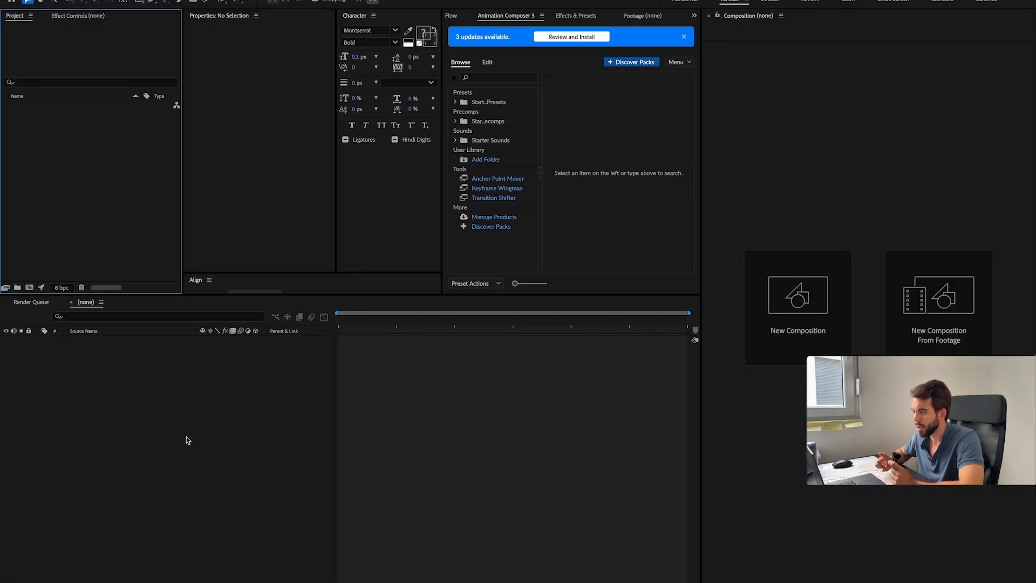
# Step: Save the After Effects project in the AE mr beast video folder and delete the placeholder text layer from the linked composition
pyautogui.press('super+s')
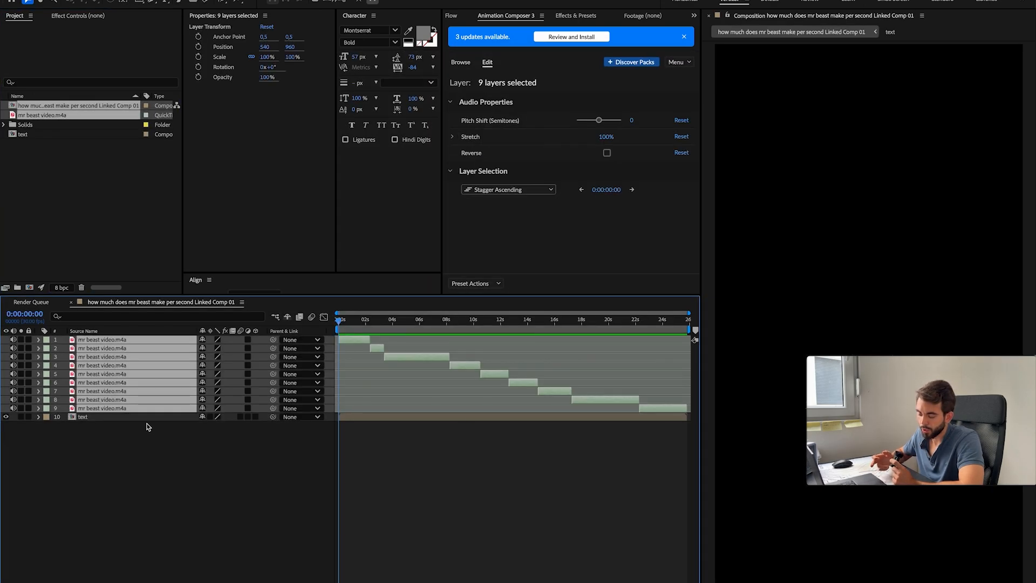
pyautogui.click(148, 416)
pyautogui.press('Delete')
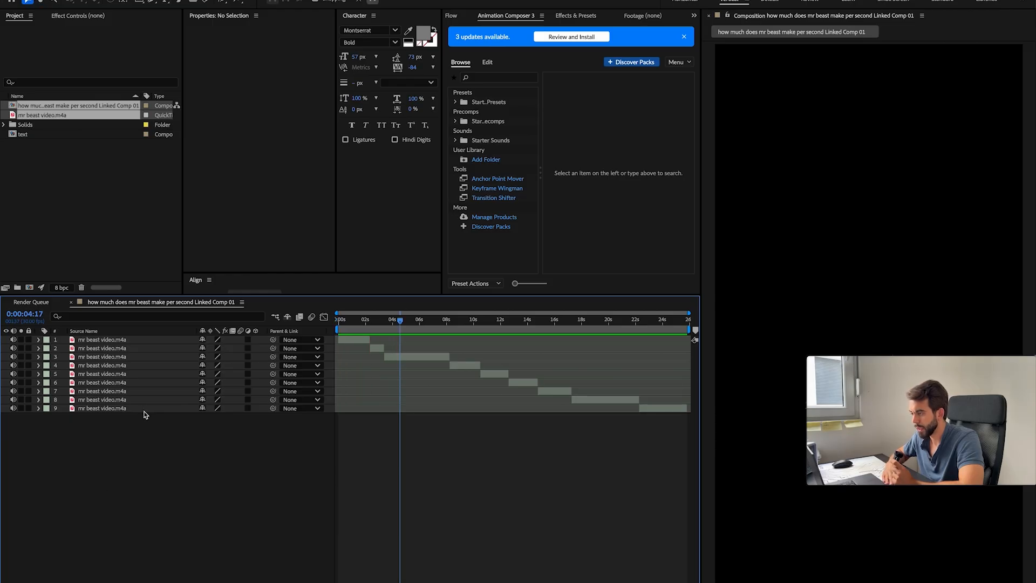
# Step: Pre-compose all the mr beast video.m4a layers into Pre-comp 1 and rename the resulting layer "voice"
pyautogui.hotkey('ctrl', 'a')
pyautogui.hotkey('ctrl', 'shift', 'c')
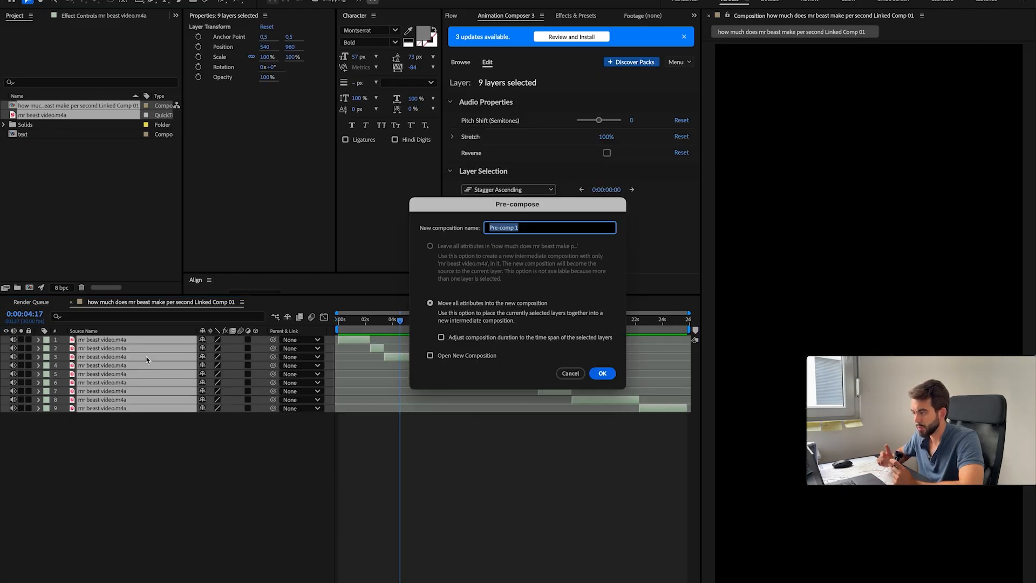
pyautogui.press('Return')
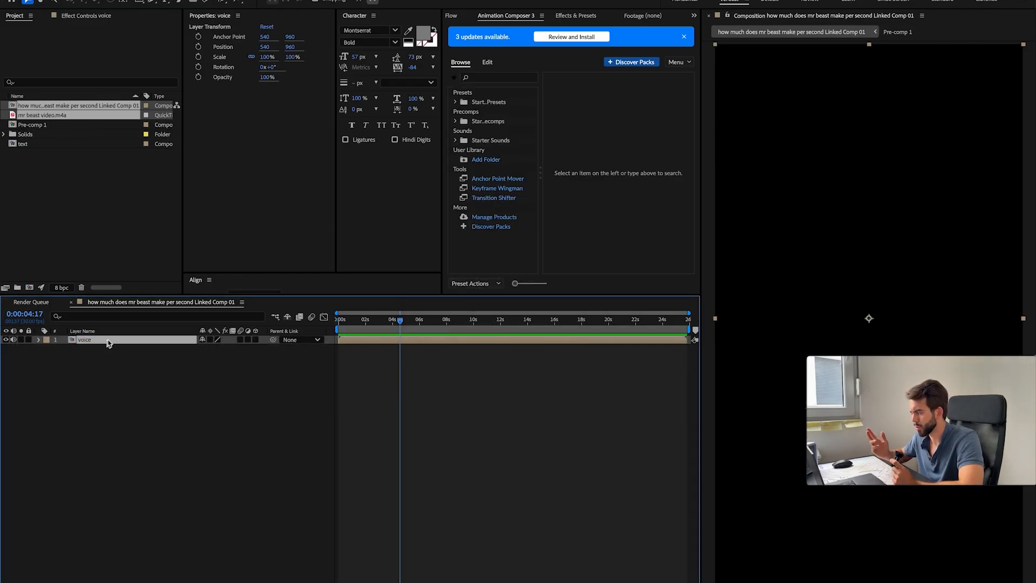
# Step: Add a 1080 by 1920 px white solid as the background above the voice layer
pyautogui.click(175, 381)
pyautogui.hotkey('ctrl', 'y')
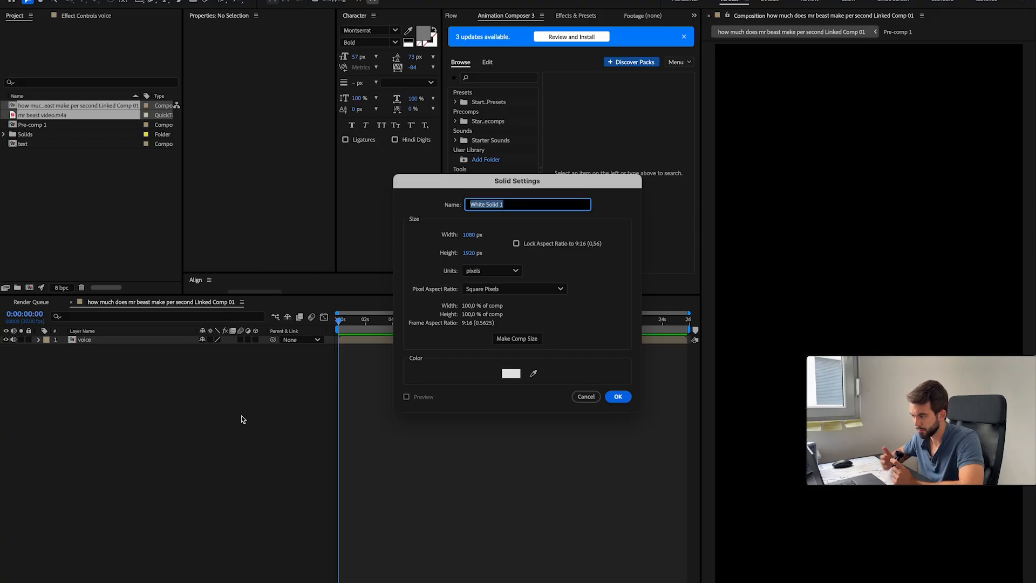
pyautogui.press('Return')
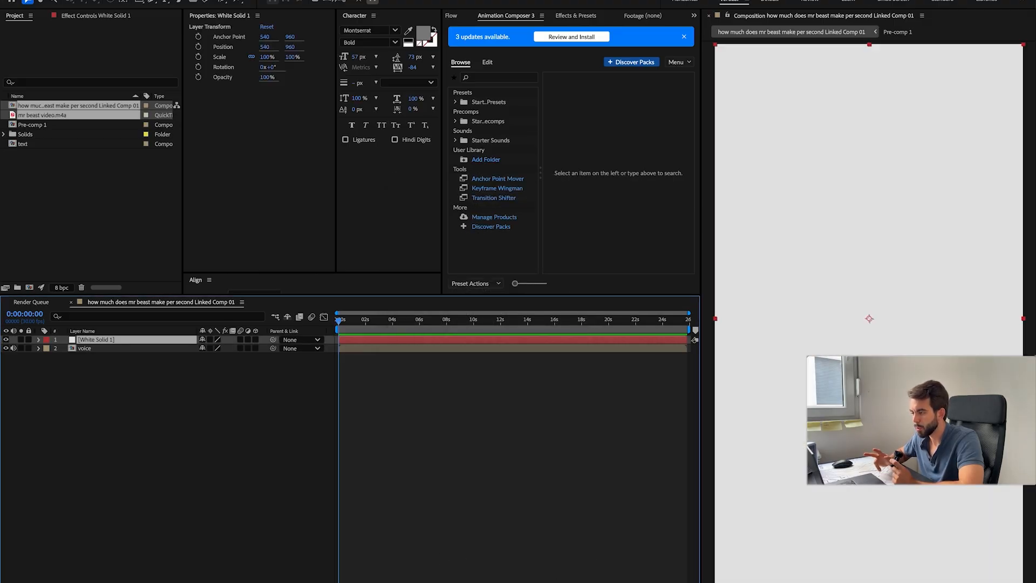
# Step: Add a text layer reading "How much does Mrbeast make per second?" in the upper half of the composition
pyautogui.click(793, 249)
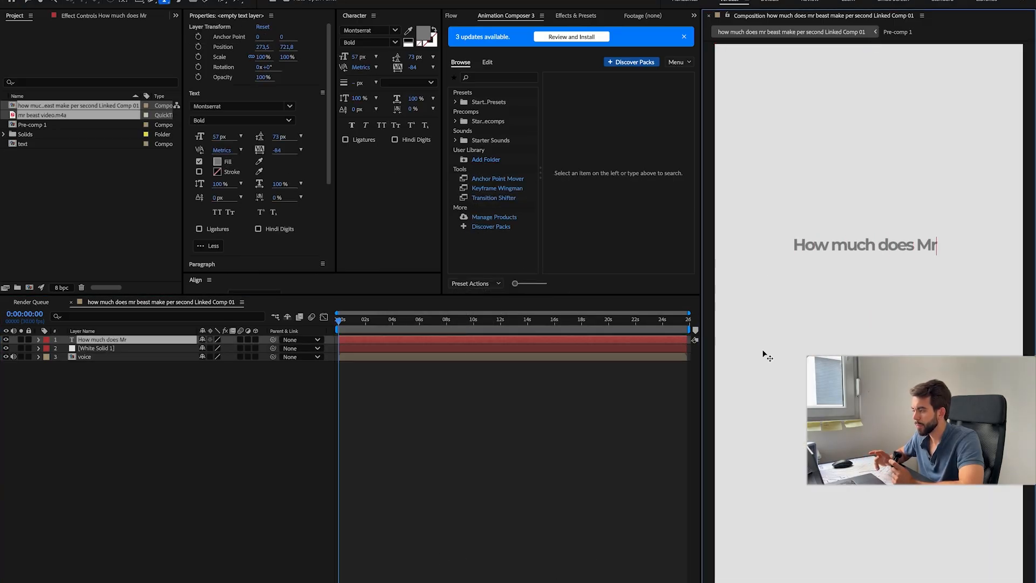
pyautogui.hotkey('ctrl', 'a')
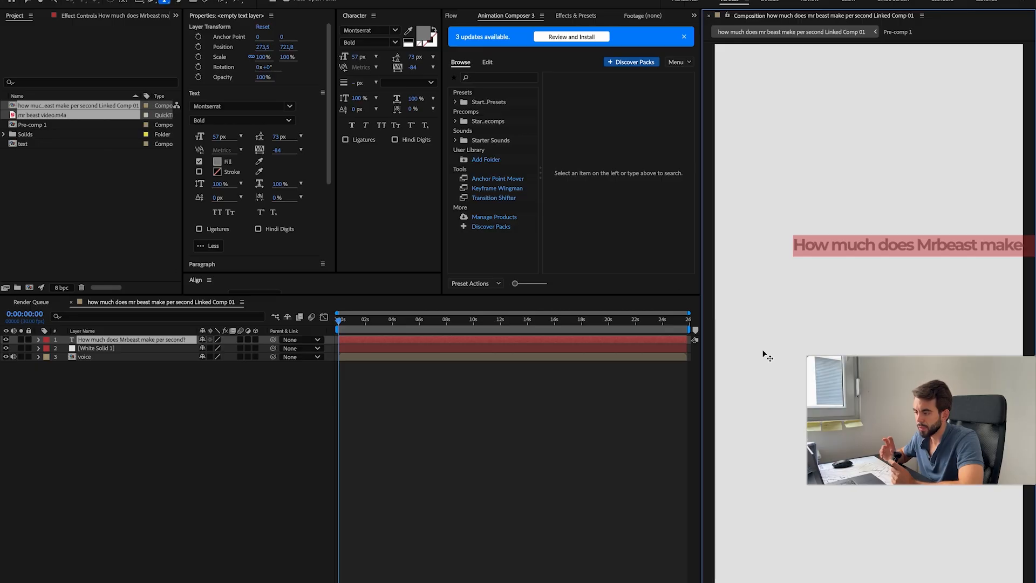
pyautogui.click(387, 391)
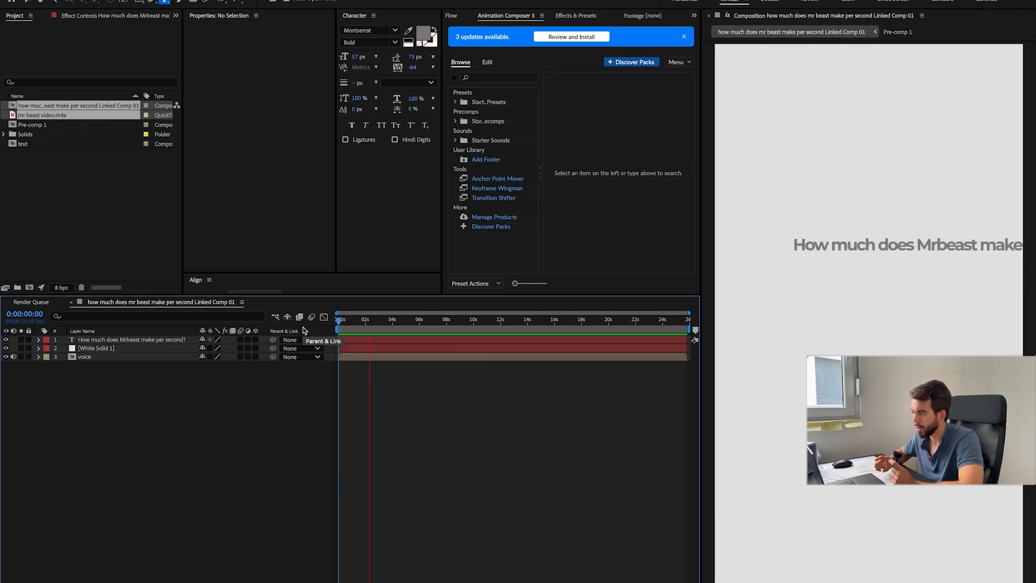
# Step: Change the title's font to Tusker Grotesk 7600 Semibold and its fill color to 000000
pyautogui.tripleClick(846, 251)
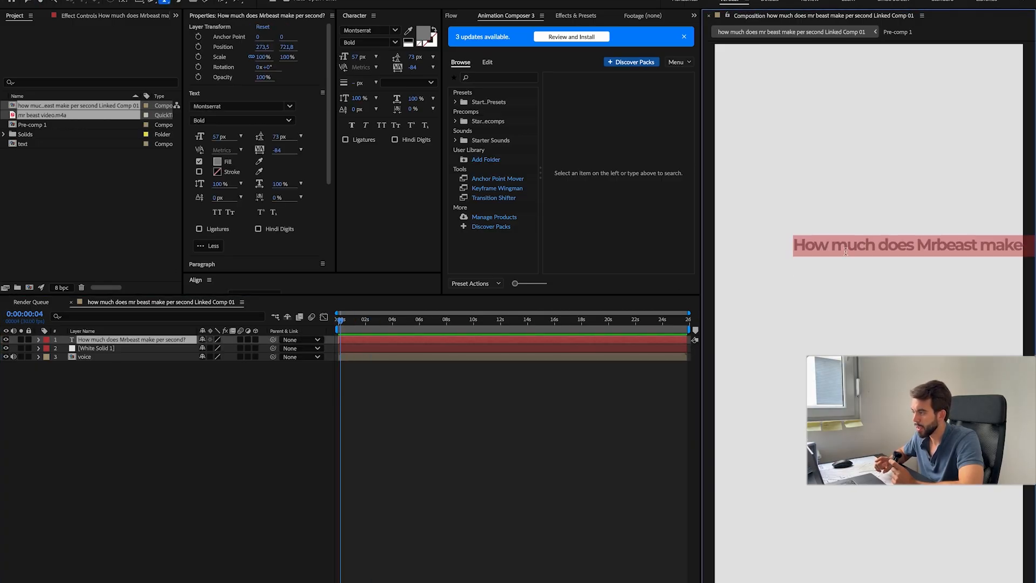
pyautogui.click(235, 107)
pyautogui.write('gro')
pyautogui.click(238, 156)
pyautogui.click(218, 162)
pyautogui.write('000000')
pyautogui.press('Return')
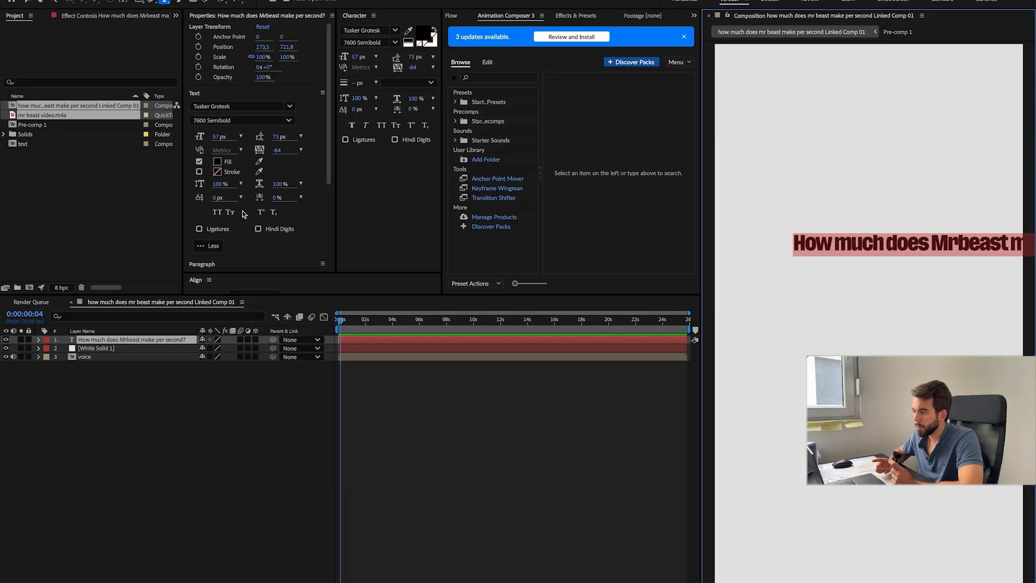
# Step: Center the title horizontally in the composition and set its font size to 43 px
pyautogui.moveTo(265, 295); pyautogui.dragTo(259, 356)
pyautogui.click(210, 312)
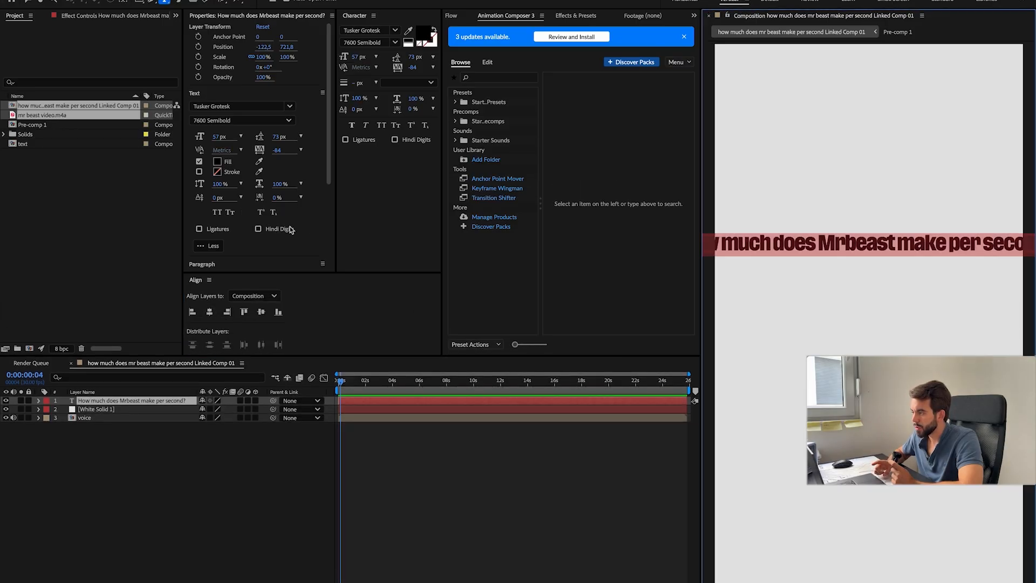
pyautogui.moveTo(219, 138); pyautogui.dragTo(212, 142)
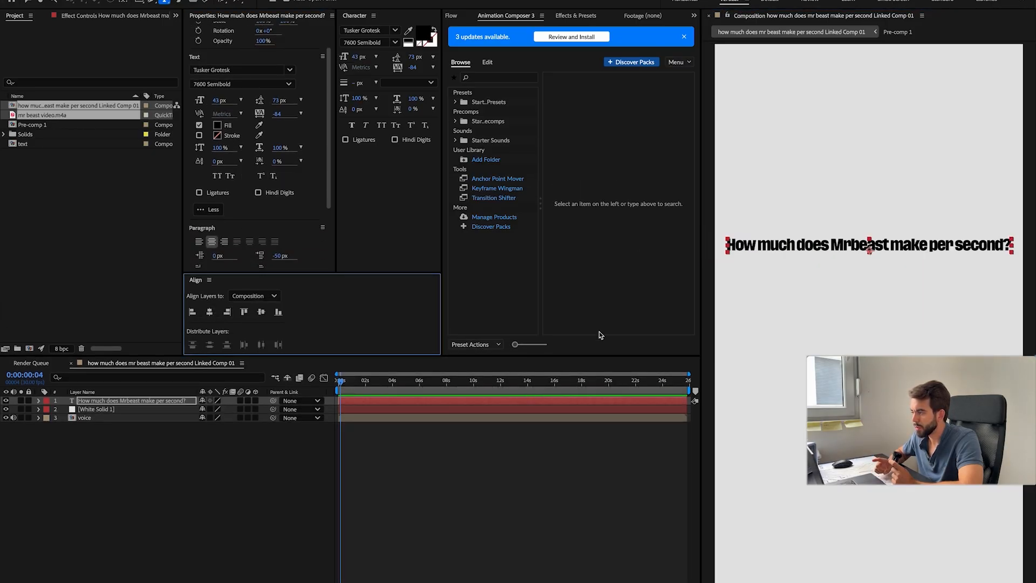
# Step: Search Google Images for "mrbeast" and browse the results for a suitable portrait photo
pyautogui.click(562, 470)
pyautogui.press('super+space')
pyautogui.write('g mrbeast')
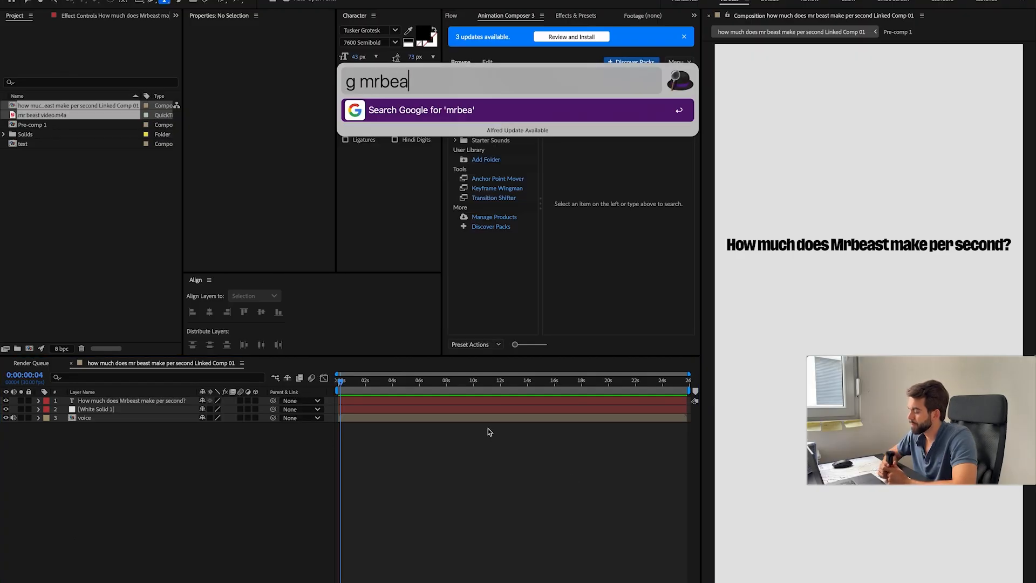
pyautogui.press('Return')
pyautogui.click(147, 61)
pyautogui.click(199, 63)
pyautogui.click(983, 157)
pyautogui.scroll(-3, 226, 169)
pyautogui.scroll(3, 227, 168)
pyautogui.scroll(-5, 226, 169)
pyautogui.scroll(5, 226, 168)
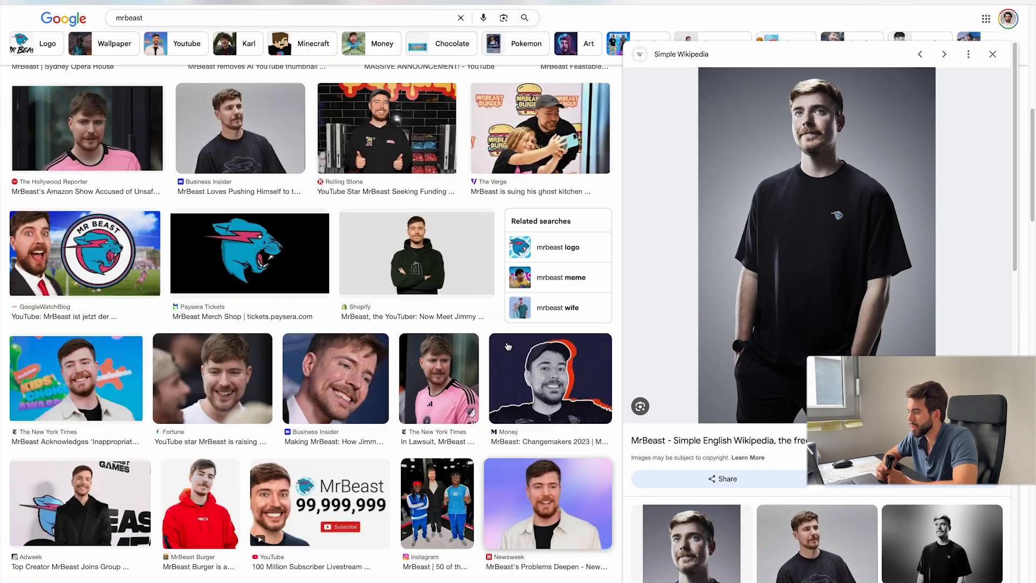
# Step: Refine the image search to "mrbeast 2025" and look through the pictures
pyautogui.click(175, 33)
pyautogui.write('2025')
pyautogui.press('Return')
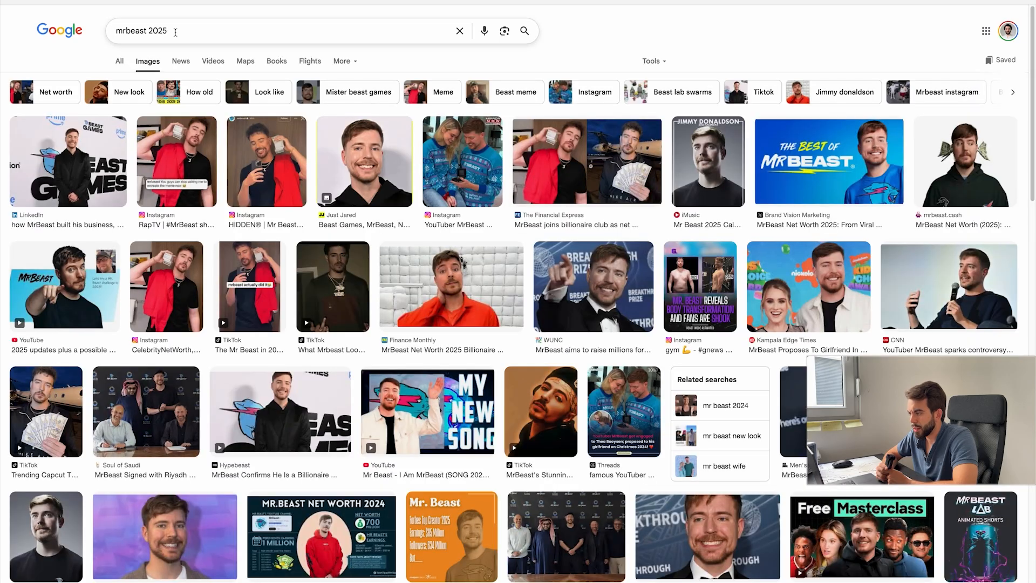
pyautogui.scroll(-10, 241, 67)
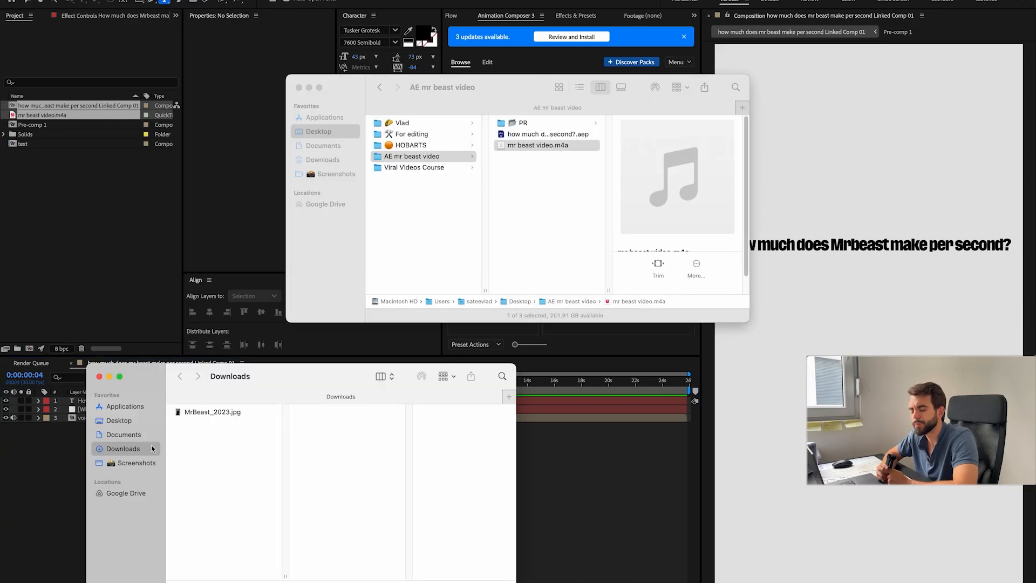
# Step: Remove the background from MrBeast_2023.jpg in Photoshop and save the cutout as MrBeast_2023.psd
pyautogui.rightClick(197, 411)
pyautogui.click(416, 413)
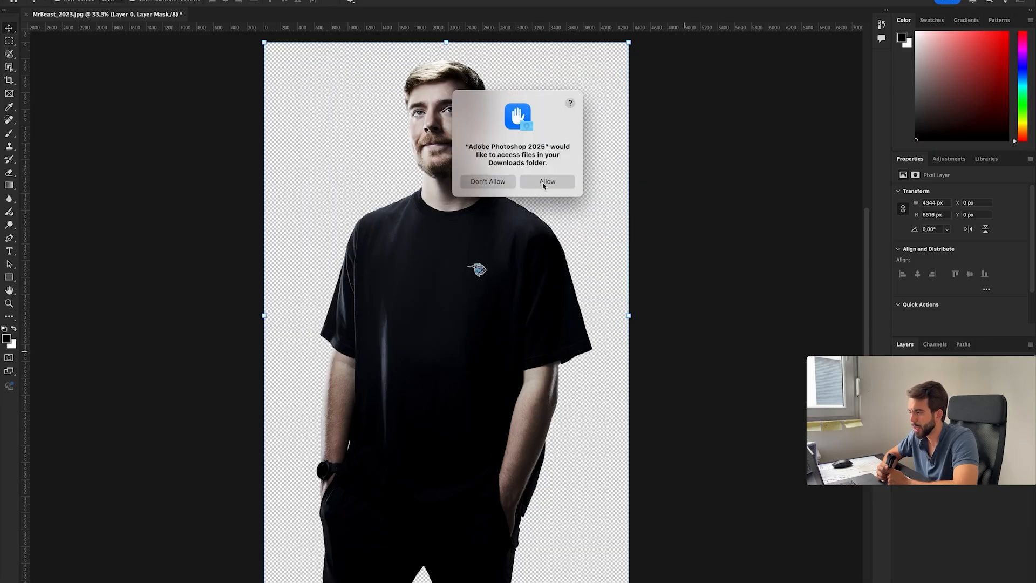
pyautogui.click(502, 582)
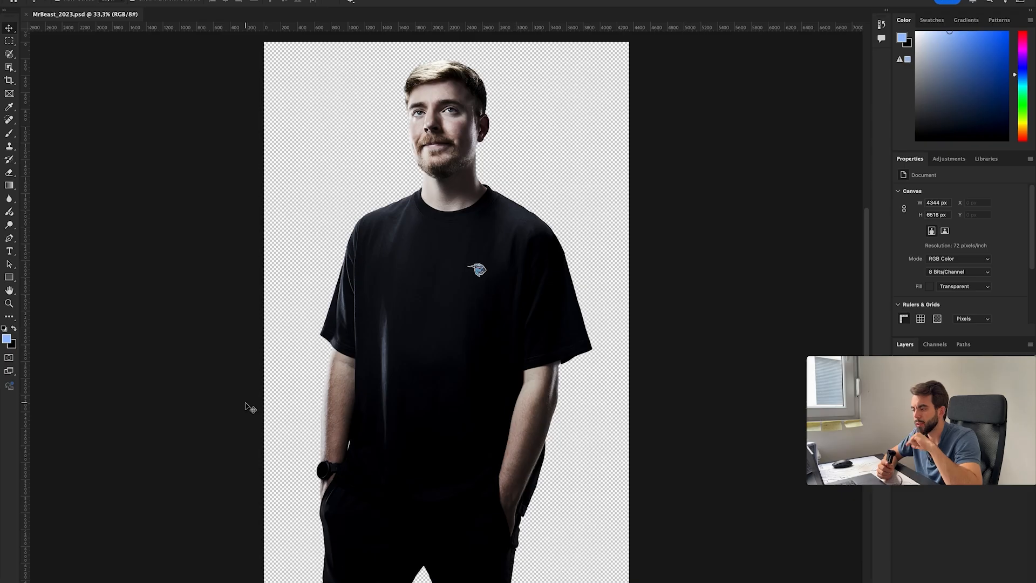
# Step: Resize the cutout image to a width of 1000 pixels and save the file
pyautogui.click(139, 0)
pyautogui.click(162, 47)
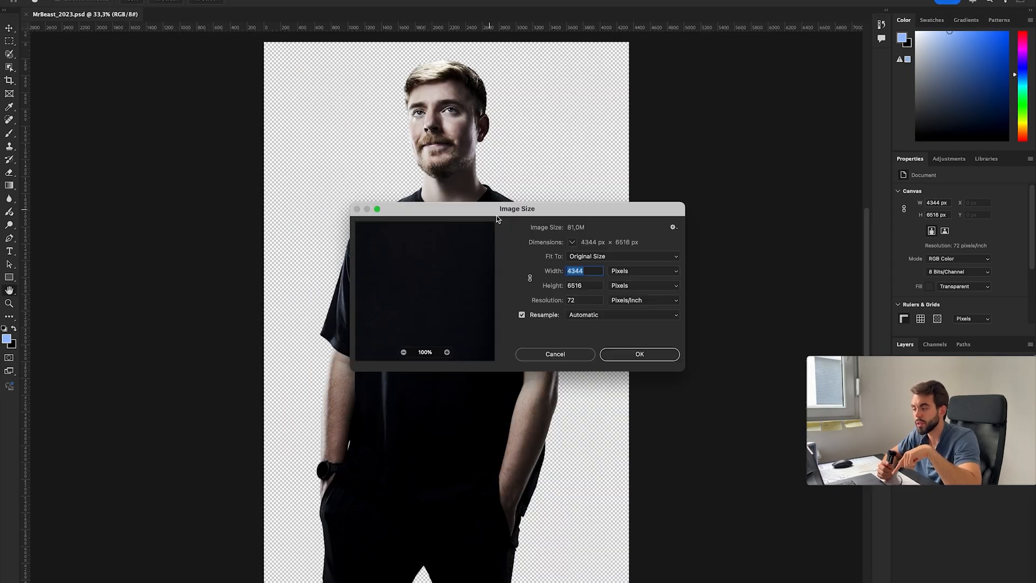
pyautogui.write('1000')
pyautogui.press('Return')
pyautogui.press('super+s')
# Step: Import MrBeast_2023.psd into the After Effects composition above the title and lower it to a Y position of 1161
pyautogui.click(524, 580)
pyautogui.click(581, 581)
pyautogui.moveTo(502, 522); pyautogui.dragTo(329, 413)
pyautogui.click(594, 363)
pyautogui.press('p')
pyautogui.press('super+z')
pyautogui.press('super+shift+z')
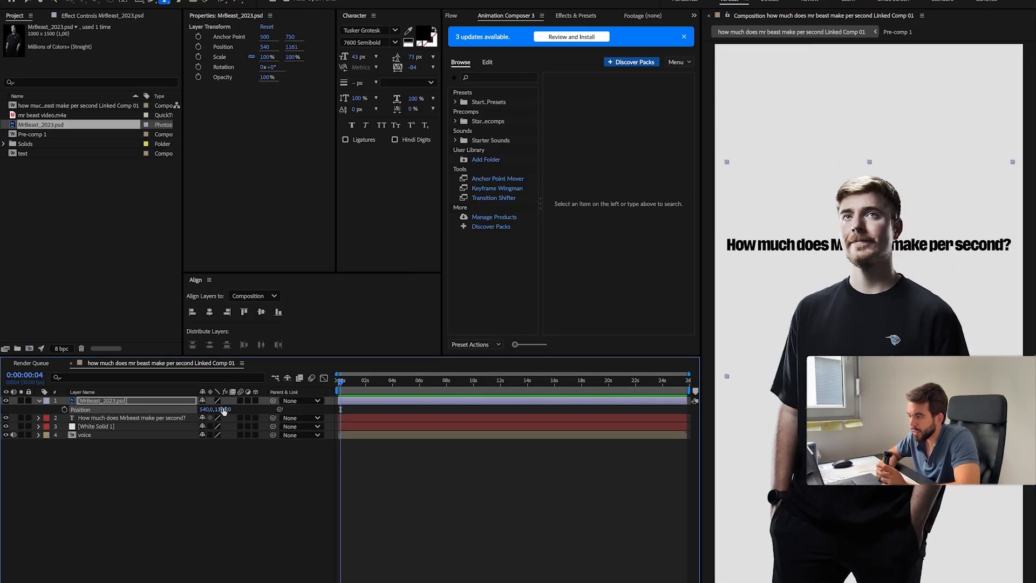
# Step: Lower the MrBeast cutout in the composition to a Y position of 1173
pyautogui.moveTo(224, 411); pyautogui.dragTo(230, 411)
pyautogui.click(172, 517)
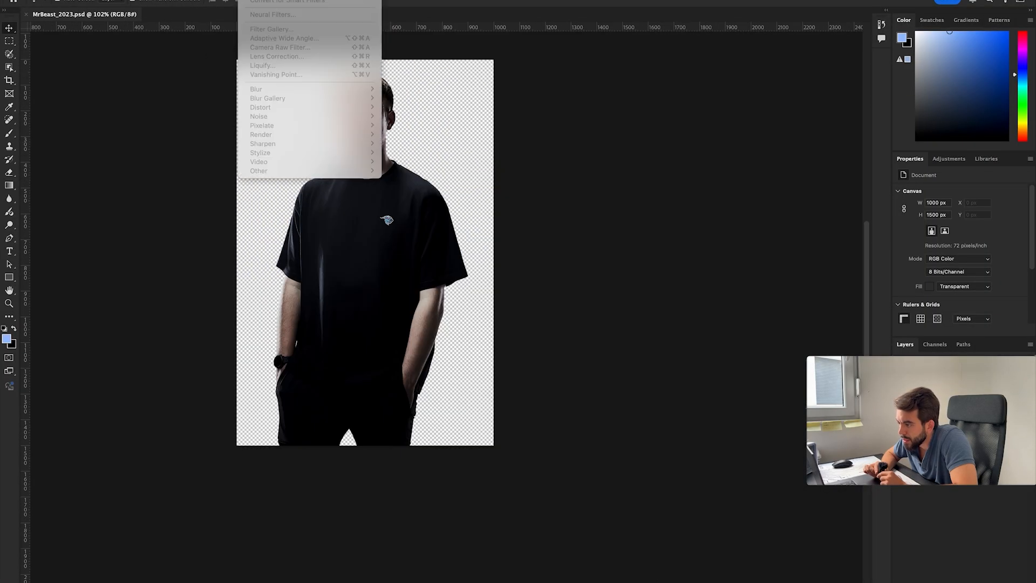
# Step: Apply the Camera Raw Filter to MrBeast_2023.psd in Photoshop with Contrast +5, Highlights -22, Shadows +55 and Whites +18
pyautogui.click(253, 0)
pyautogui.click(284, 48)
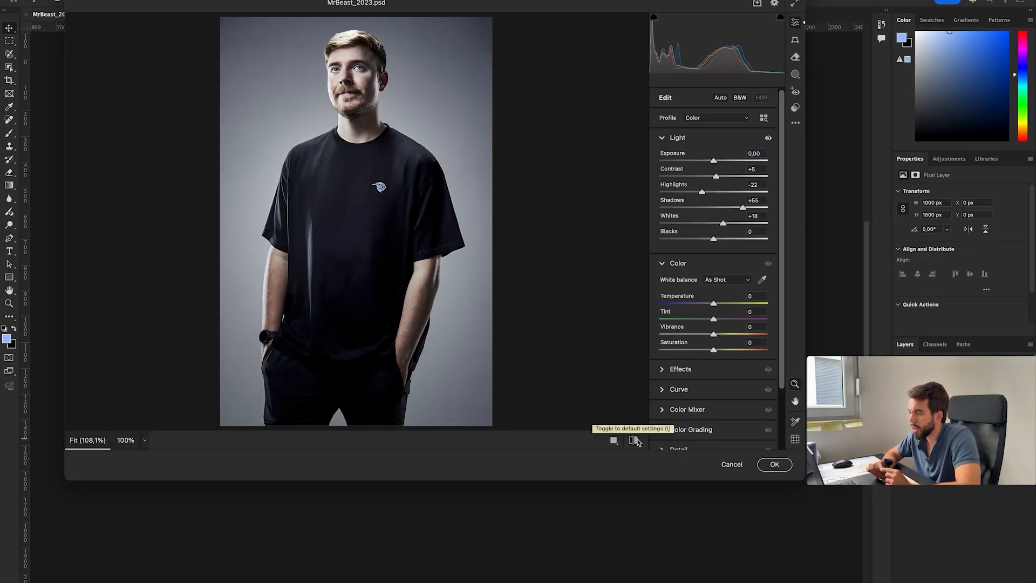
pyautogui.click(774, 464)
# Step: Switch to After Effects, add a camera and a null object, and parent the camera to the null
pyautogui.click(494, 582)
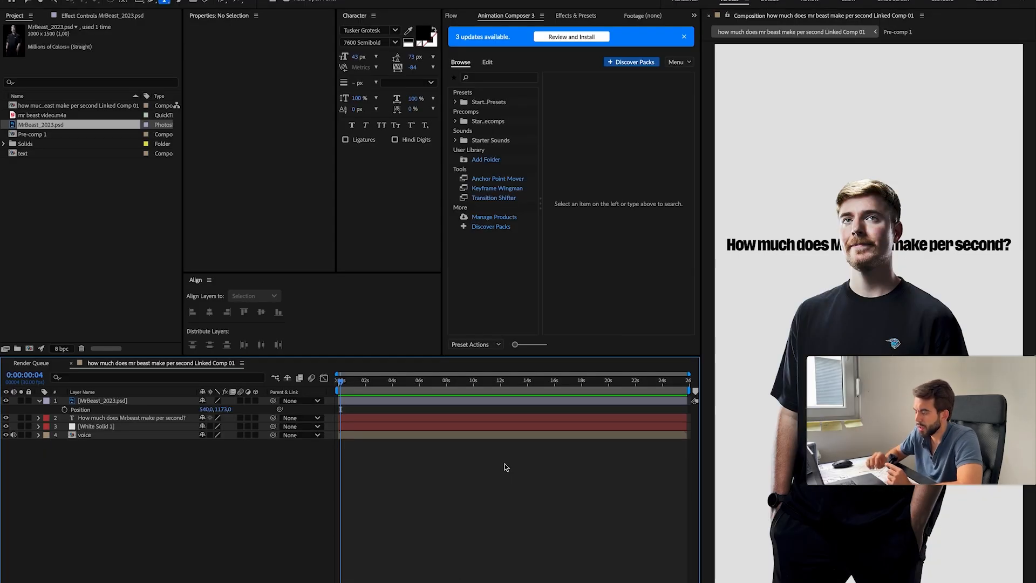
pyautogui.press('super+alt+shift+c')
pyautogui.press('Return')
pyautogui.press('super+alt+shift+y')
pyautogui.moveTo(273, 409); pyautogui.dragTo(117, 402)
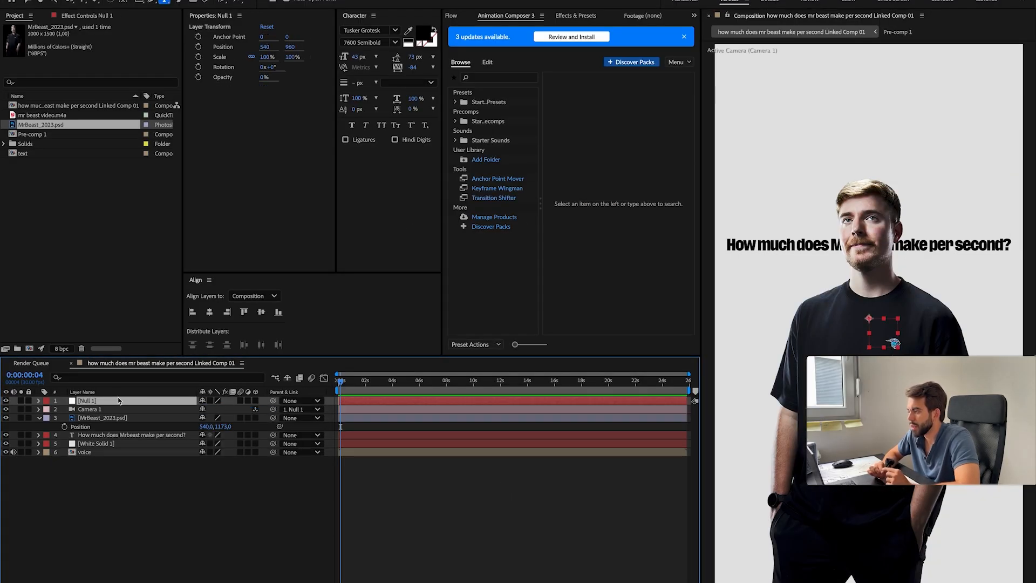
# Step: Turn all layers into 3D layers and reveal the null's Position property
pyautogui.press('super+a')
pyautogui.click(255, 435)
pyautogui.click(184, 524)
pyautogui.click(39, 417)
pyautogui.click(39, 418)
pyautogui.click(39, 418)
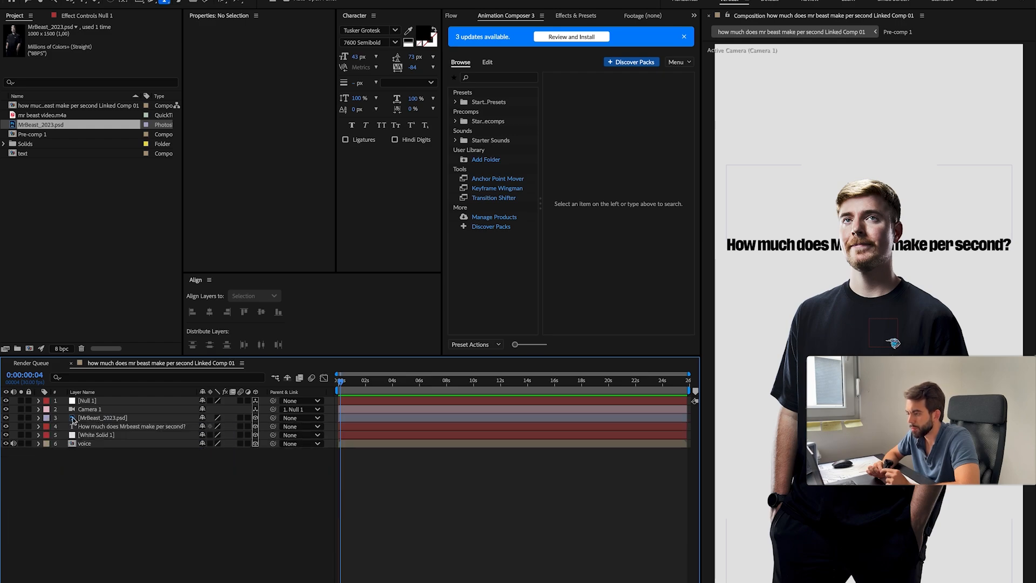
pyautogui.click(98, 401)
pyautogui.press('p')
pyautogui.click(170, 505)
pyautogui.press('super+i')
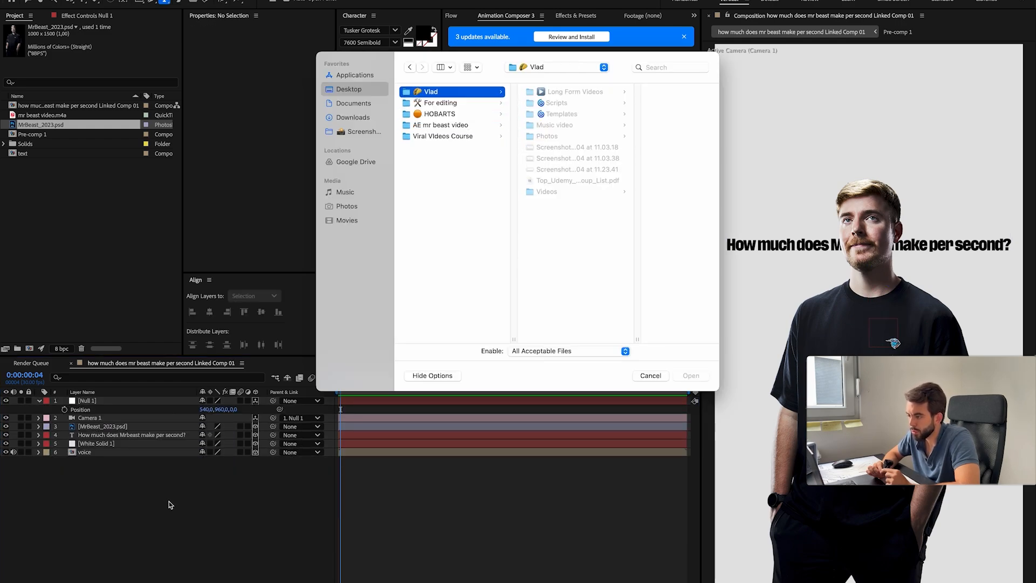
pyautogui.press('Right')
pyautogui.press('Down')
pyautogui.press('Right')
pyautogui.press('Down')
pyautogui.press('Down')
pyautogui.press('Up')
pyautogui.press('Return')
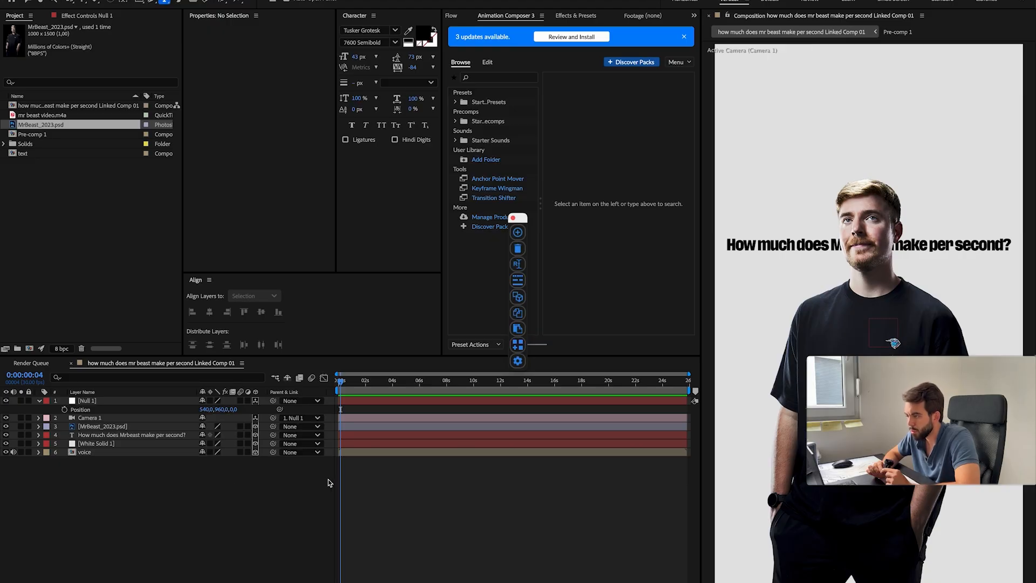
# Step: Apply the TextEvo preset Up + Opacity (words) to the title layer and preview the animation from the start
pyautogui.click(373, 435)
pyautogui.click(517, 346)
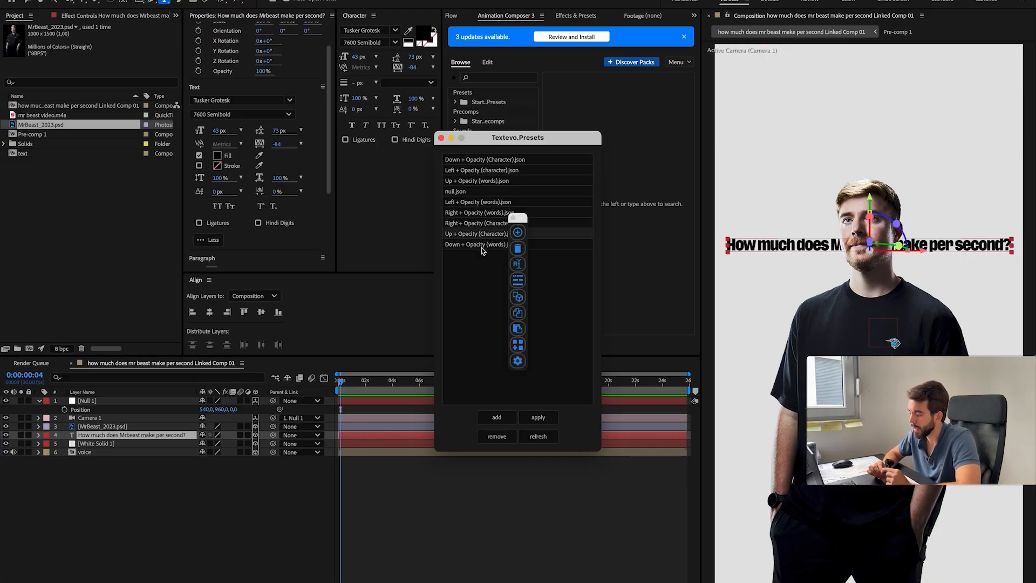
pyautogui.click(483, 181)
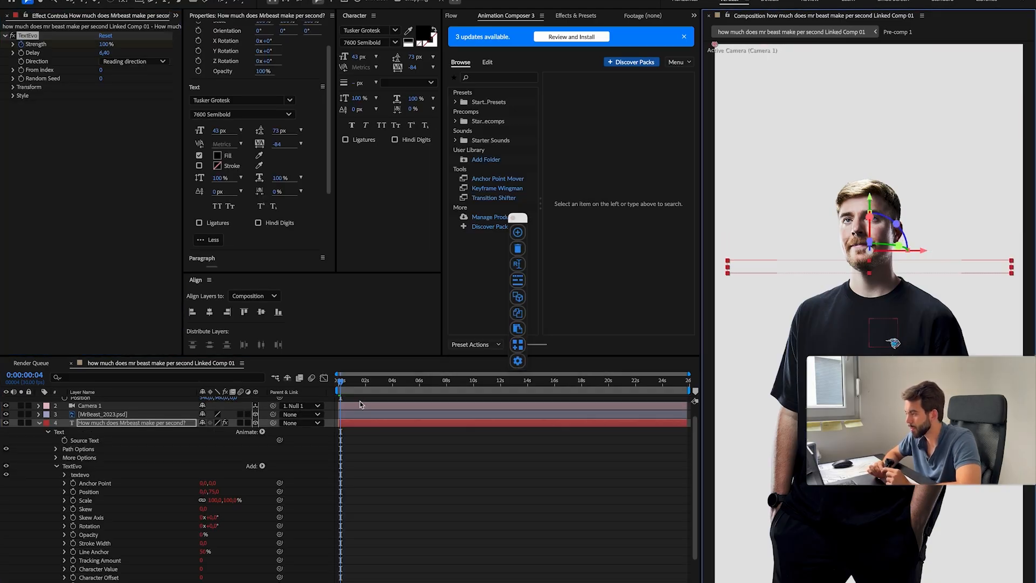
pyautogui.scroll(-3, 358, 405)
pyautogui.moveTo(340, 381); pyautogui.dragTo(338, 381)
pyautogui.press('space')
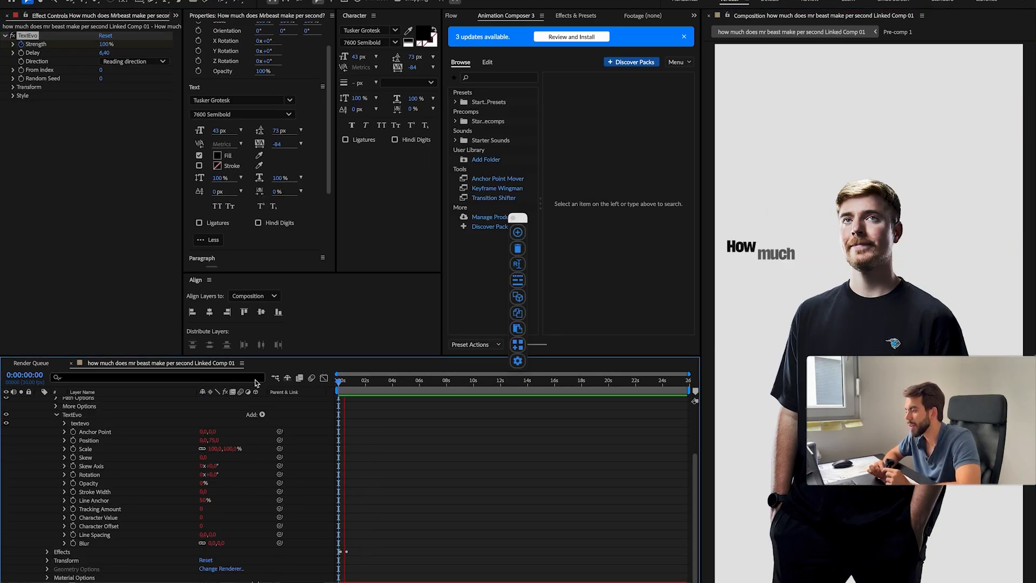
pyautogui.press('space')
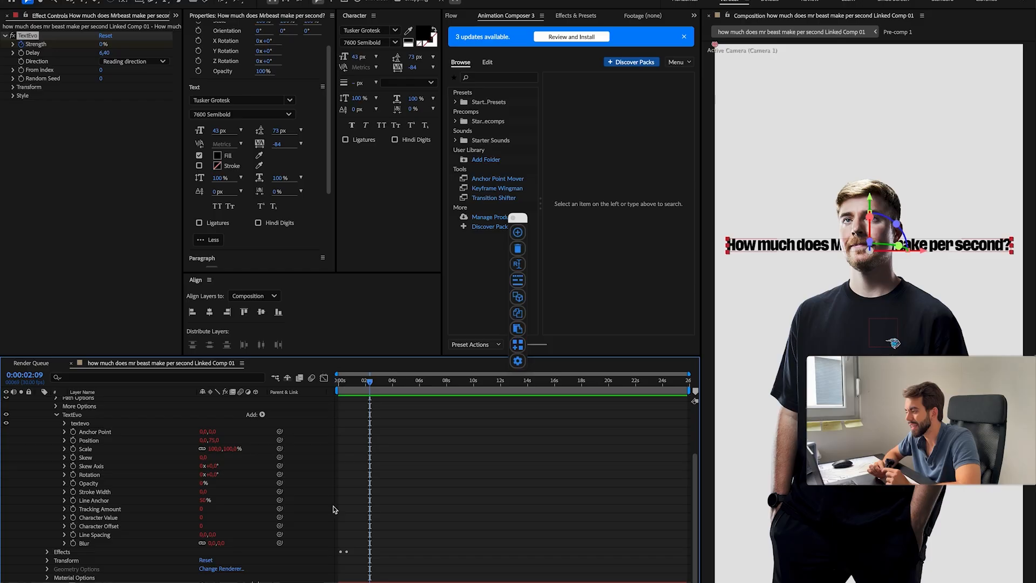
# Step: Open the title's TextEvo style settings and set its vertical Blur to 20, checking it in a preview
pyautogui.scroll(5, 345, 502)
pyautogui.scroll(-3, 365, 494)
pyautogui.moveTo(356, 382); pyautogui.dragTo(304, 388)
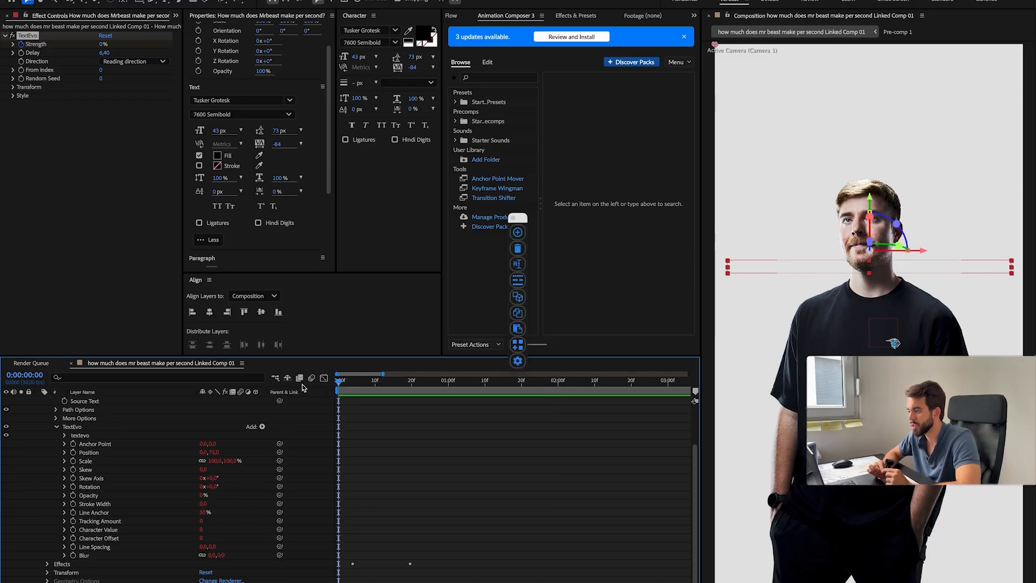
pyautogui.press('u')
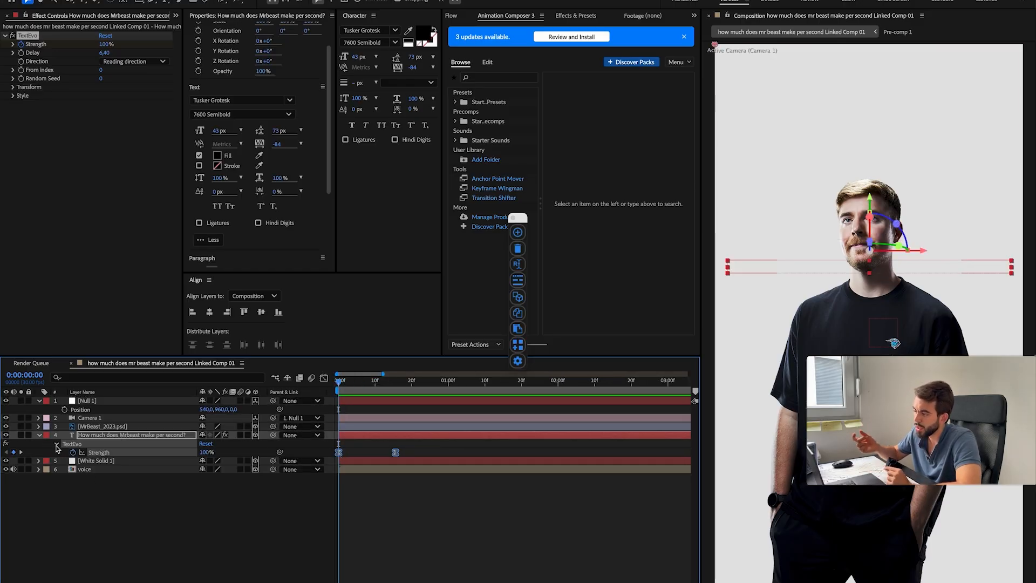
pyautogui.click(56, 445)
pyautogui.click(65, 504)
pyautogui.click(348, 381)
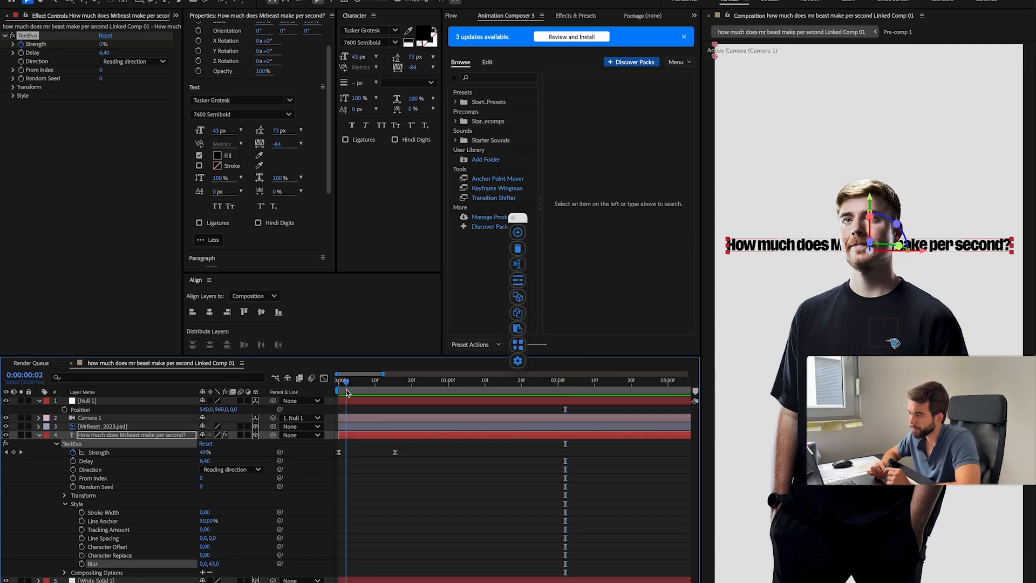
pyautogui.moveTo(347, 393); pyautogui.dragTo(339, 398)
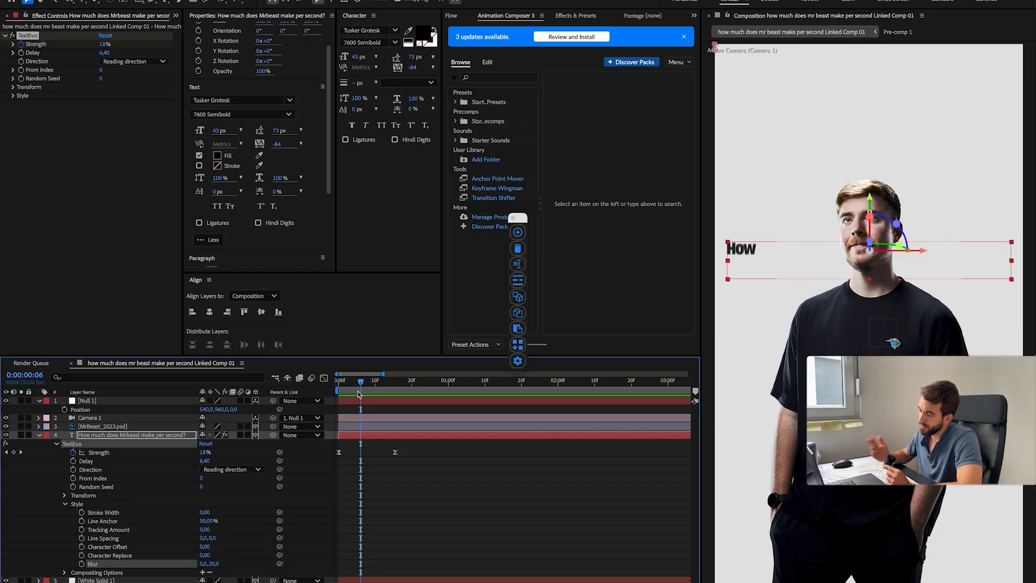
# Step: Slow the title reveal by moving its last Strength keyframe to just before two seconds, and reduce the vertical Blur to 5
pyautogui.press('space')
pyautogui.moveTo(466, 389); pyautogui.dragTo(532, 390)
pyautogui.moveTo(395, 452); pyautogui.dragTo(544, 453)
pyautogui.moveTo(532, 386); pyautogui.dragTo(331, 397)
pyautogui.press('space')
pyautogui.press('space')
pyautogui.click(420, 521)
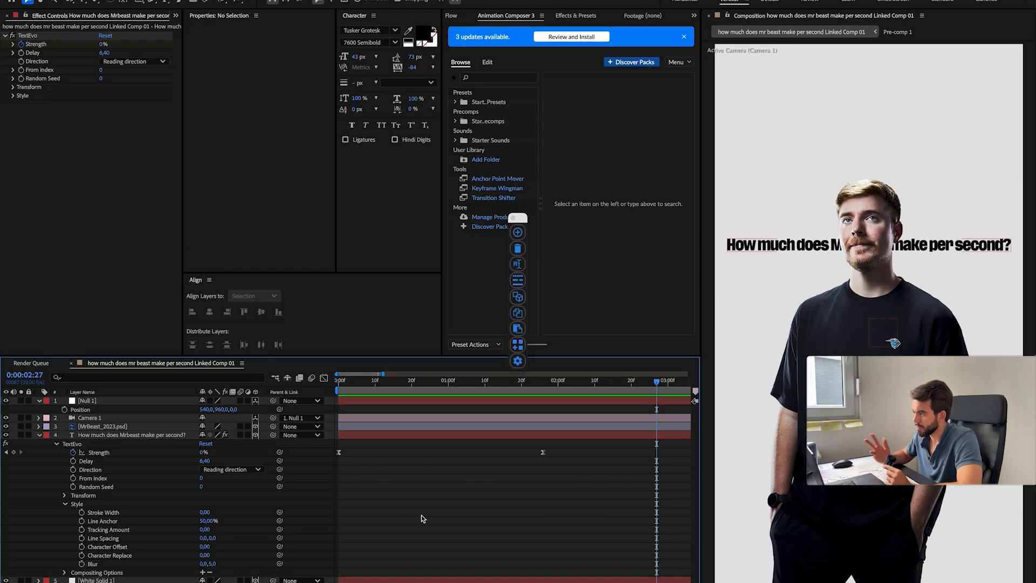
pyautogui.click(39, 435)
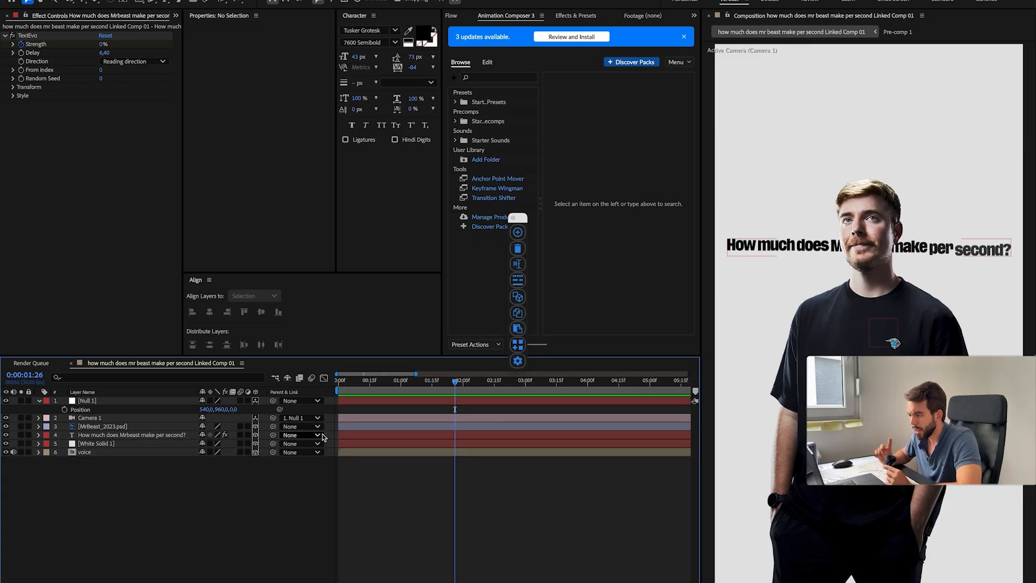
# Step: Give the MrBeast, title and White Solid 1 layers the same teal label colour
pyautogui.click(132, 444)
pyautogui.keyDown('shift'); pyautogui.click(129, 418); pyautogui.keyUp('shift')
pyautogui.keyDown('shift'); pyautogui.click(128, 426); pyautogui.keyUp('shift')
pyautogui.click(46, 427)
pyautogui.click(78, 558)
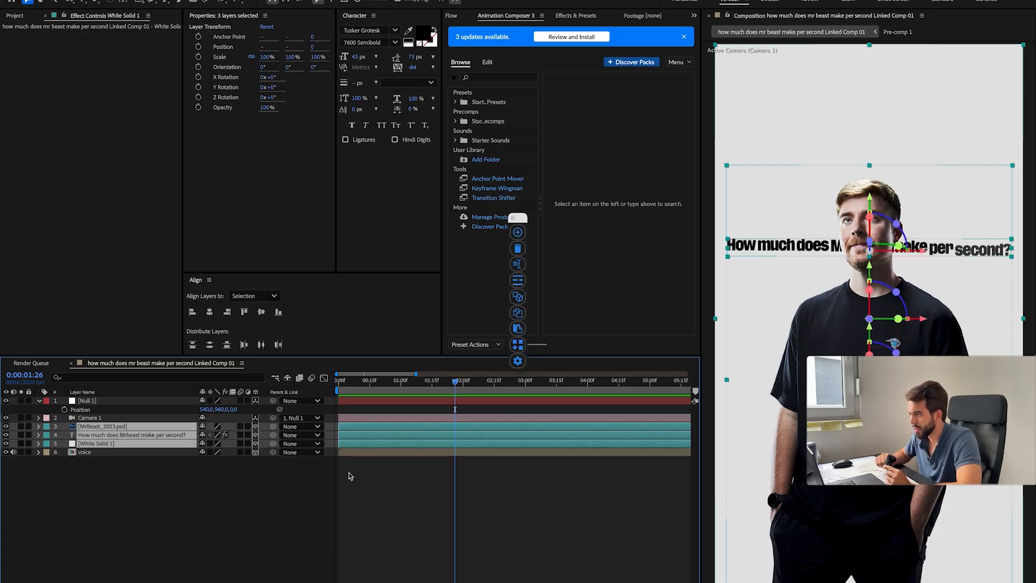
# Step: Give the null and camera layers an orange label colour and return to the start of the composition
pyautogui.click(39, 401)
pyautogui.click(62, 401)
pyautogui.keyDown('shift'); pyautogui.click(62, 410); pyautogui.keyUp('shift')
pyautogui.click(46, 401)
pyautogui.click(78, 516)
pyautogui.click(221, 511)
pyautogui.click(91, 409)
pyautogui.keyDown('shift'); pyautogui.click(86, 401); pyautogui.keyUp('shift')
pyautogui.click(46, 401)
pyautogui.click(78, 527)
pyautogui.moveTo(455, 382); pyautogui.dragTo(285, 396)
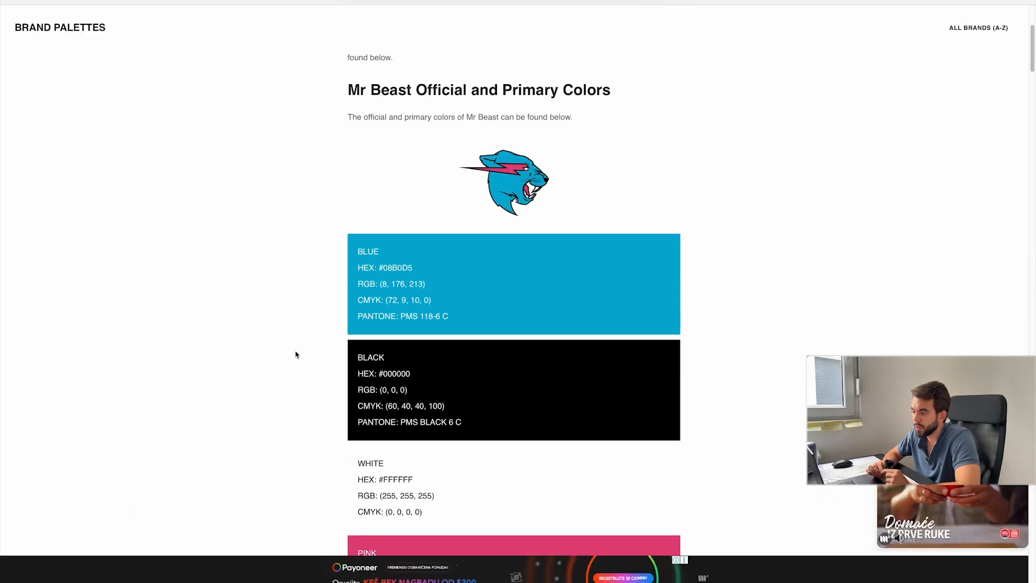
# Step: Try a 4-Color Gradient on White Solid 1 with MrBeast's brand pink and blue plus white and black
pyautogui.doubleClick(398, 265)
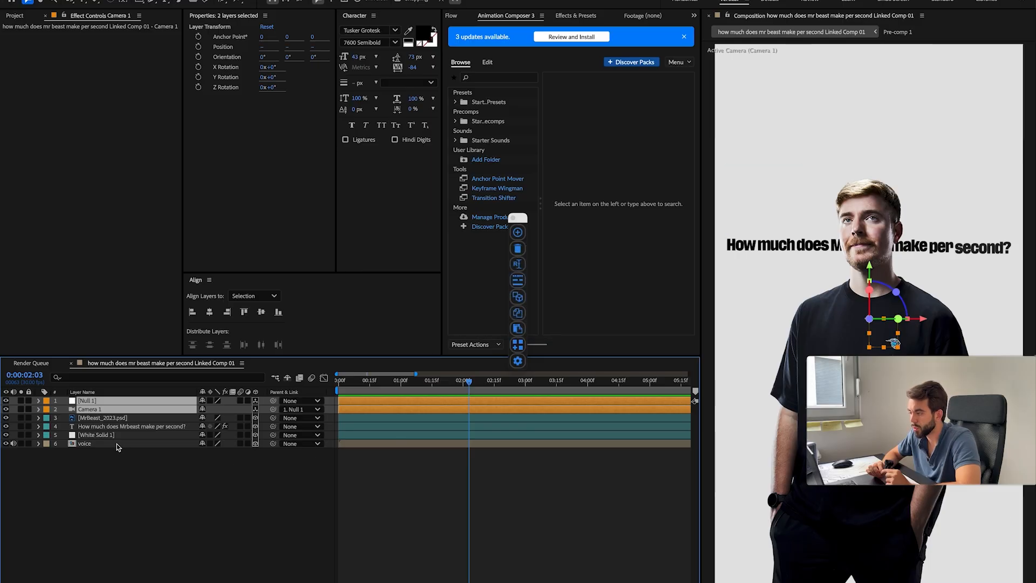
pyautogui.hotkey('ctrl', 'space')
pyautogui.write('gra')
pyautogui.click(71, 516)
pyautogui.click(110, 118)
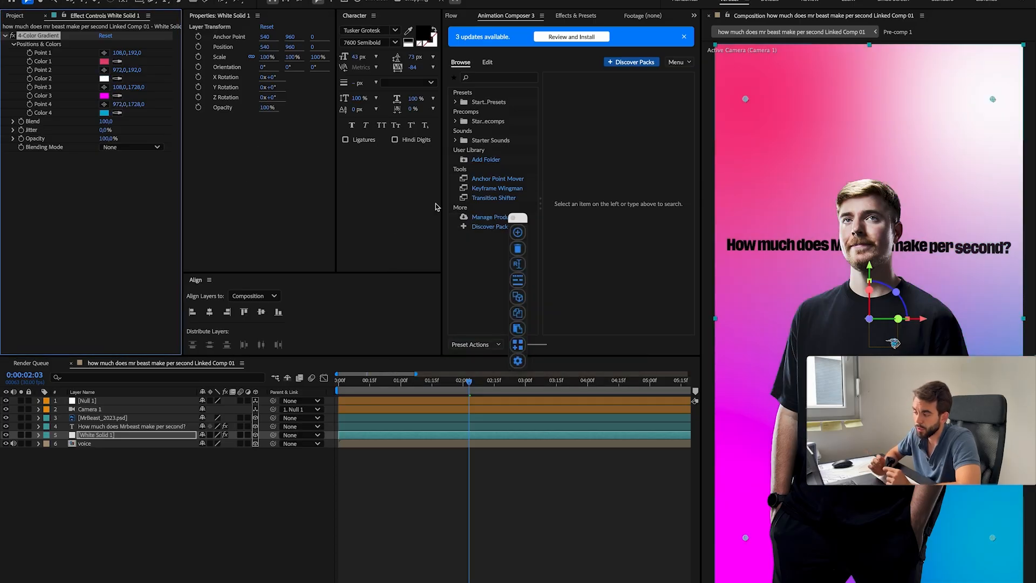
pyautogui.click(404, 363)
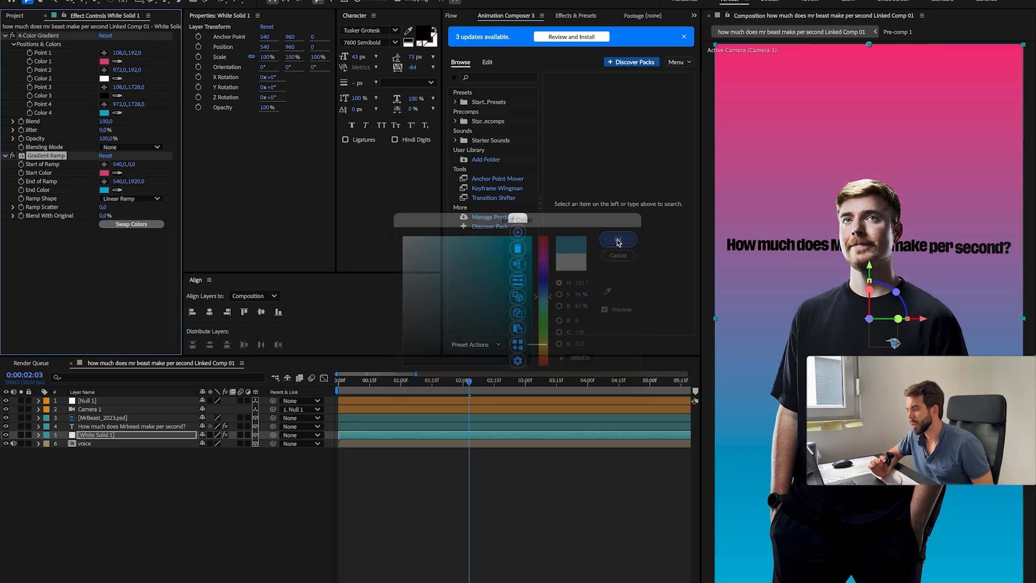
# Step: Replace the 4-Color Gradient on White Solid 1 with a linear Gradient Ramp from brand pink to brand blue
pyautogui.press('Return')
pyautogui.click(133, 199)
pyautogui.scroll(-3, 121, 230)
pyautogui.click(176, 455)
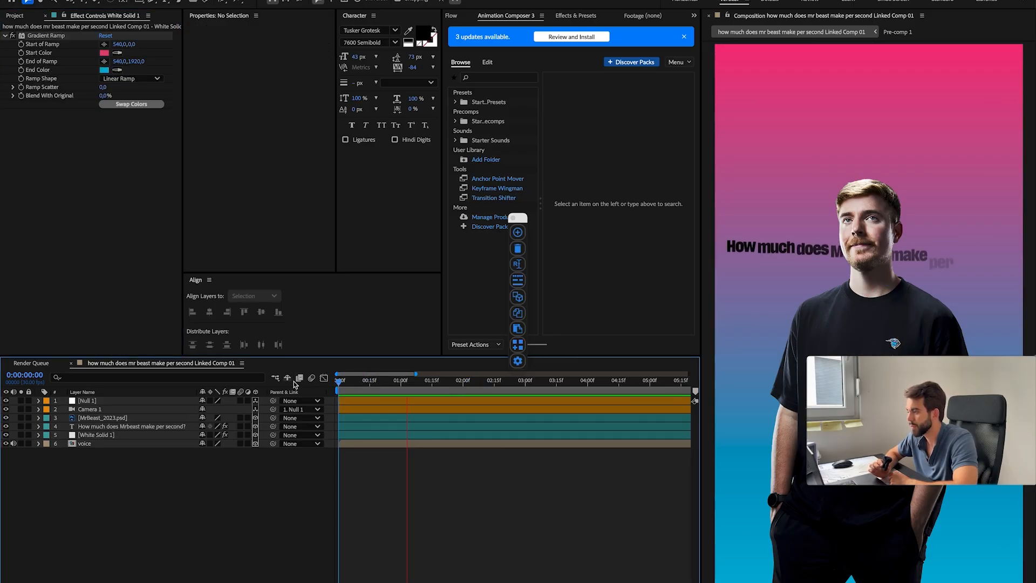
# Step: Pull the null back to a Z position of -350 and turn off 3D for White Solid 1
pyautogui.click(116, 401)
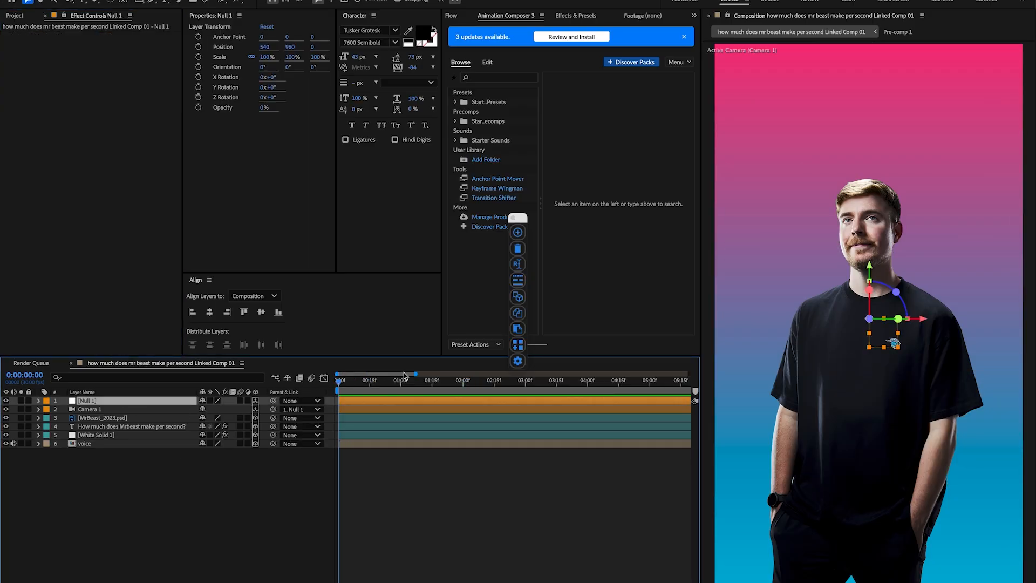
pyautogui.moveTo(631, 378); pyautogui.dragTo(451, 378)
pyautogui.press('p')
pyautogui.moveTo(232, 410)
pyautogui.mouseDown()
pyautogui.moveTo(184, 411)
pyautogui.moveTo(219, 411)
pyautogui.mouseUp()
pyautogui.press('super+z')
pyautogui.click(255, 443)
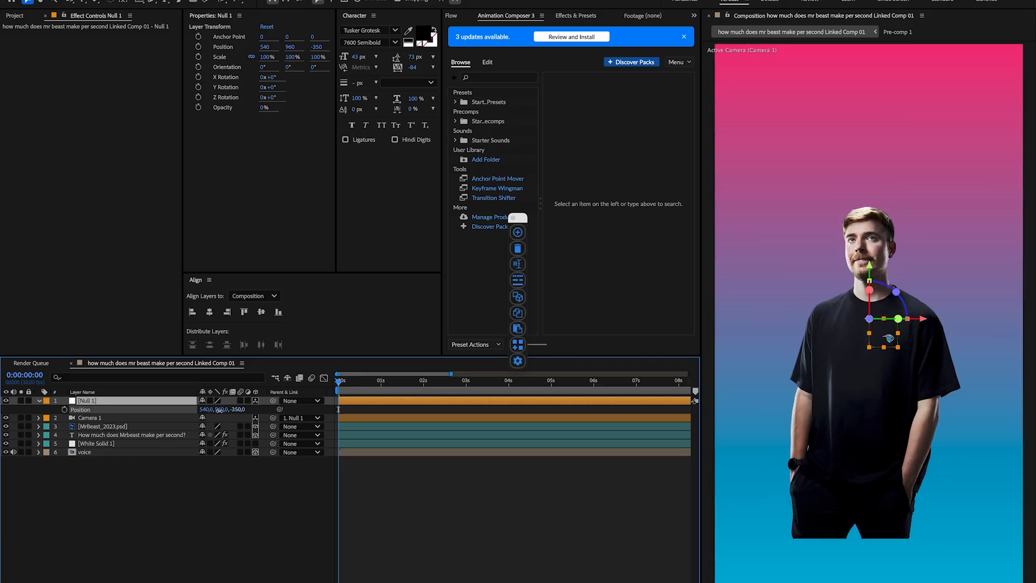
pyautogui.click(241, 483)
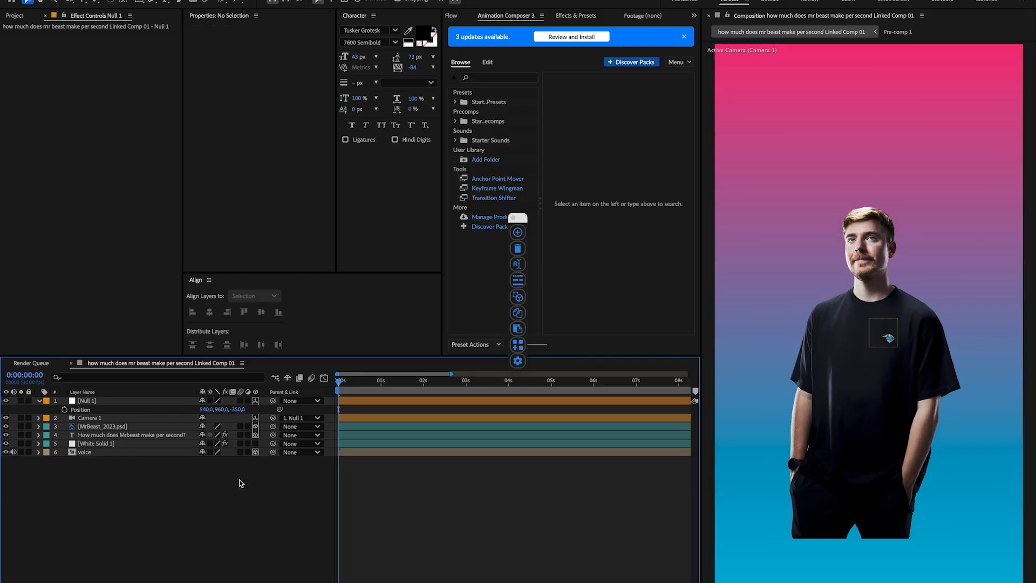
# Step: Create a cyan solid and apply a Fast Box Blur with a radius of 108 to it
pyautogui.hotkey('ctrl', 'y')
pyautogui.click(511, 376)
pyautogui.press('Return')
pyautogui.hotkey('ctrl', 'space')
pyautogui.write('fast')
pyautogui.press('Return')
pyautogui.moveTo(103, 45); pyautogui.dragTo(155, 43)
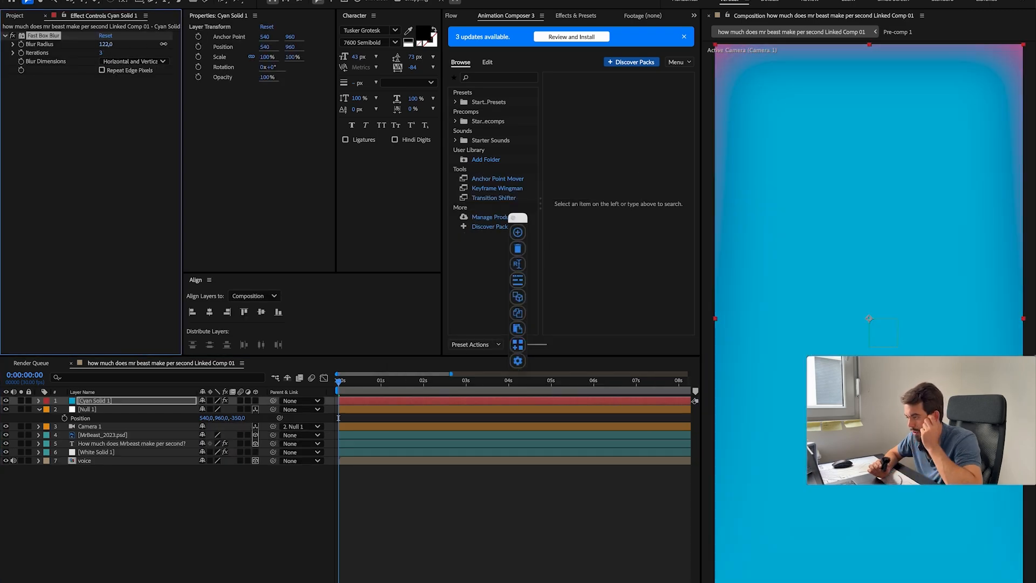
# Step: Lower the cyan solid to a Y position of 2320 and raise the MrBeast layer to a Y position of 1042
pyautogui.click(115, 404)
pyautogui.press('p')
pyautogui.moveTo(222, 409); pyautogui.dragTo(298, 409)
pyautogui.click(143, 522)
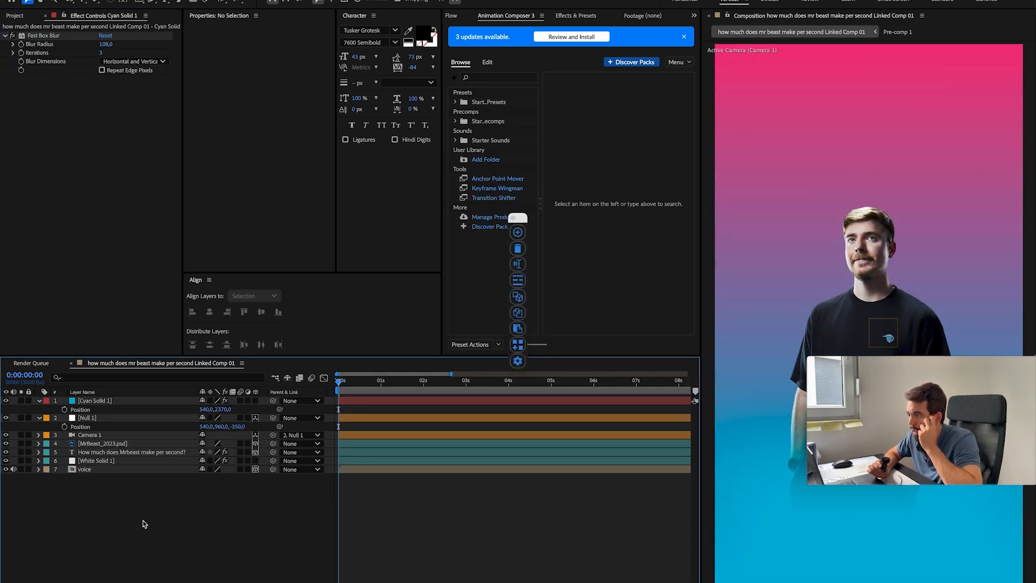
pyautogui.click(131, 445)
pyautogui.press('p')
pyautogui.moveTo(223, 452); pyautogui.dragTo(169, 454)
pyautogui.moveTo(223, 409); pyautogui.dragTo(196, 410)
pyautogui.click(442, 495)
# Step: Switch to a workspace showing the Active Camera and Top views side by side and fit the composition in its view
pyautogui.click(690, 2)
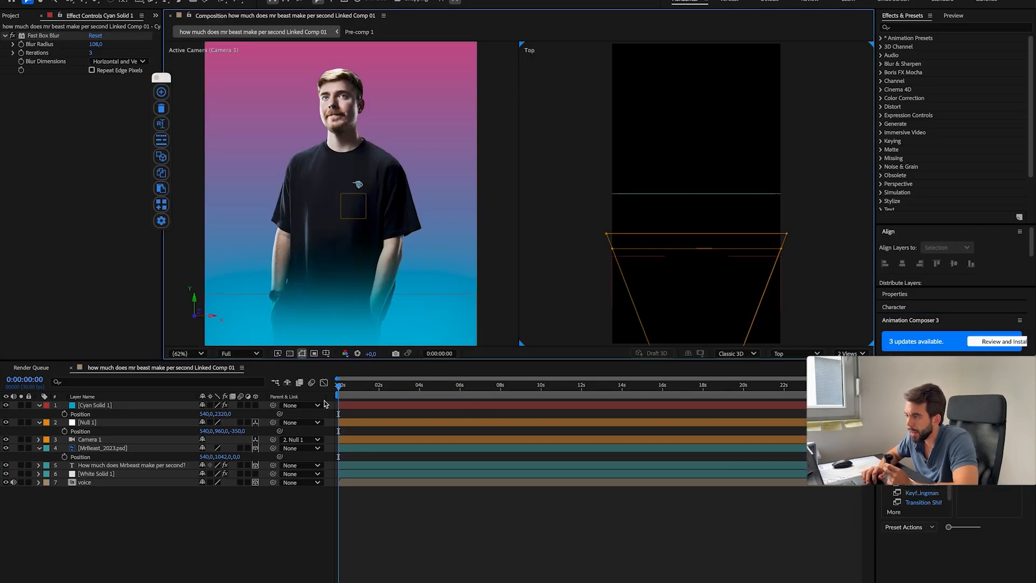
pyautogui.hotkey('shift', '/')
pyautogui.click(93, 424)
pyautogui.press('super+shift+a')
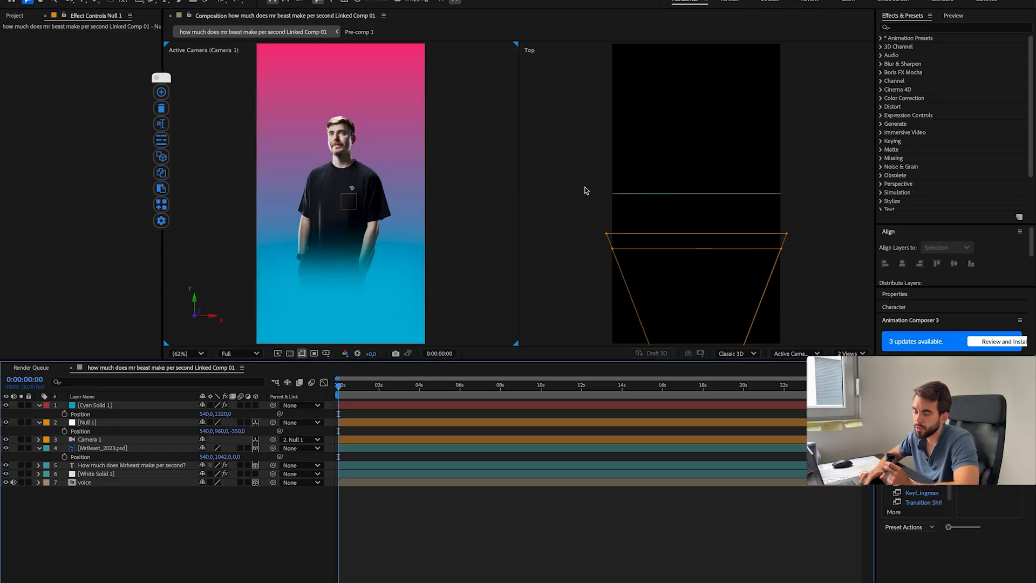
pyautogui.click(265, 0)
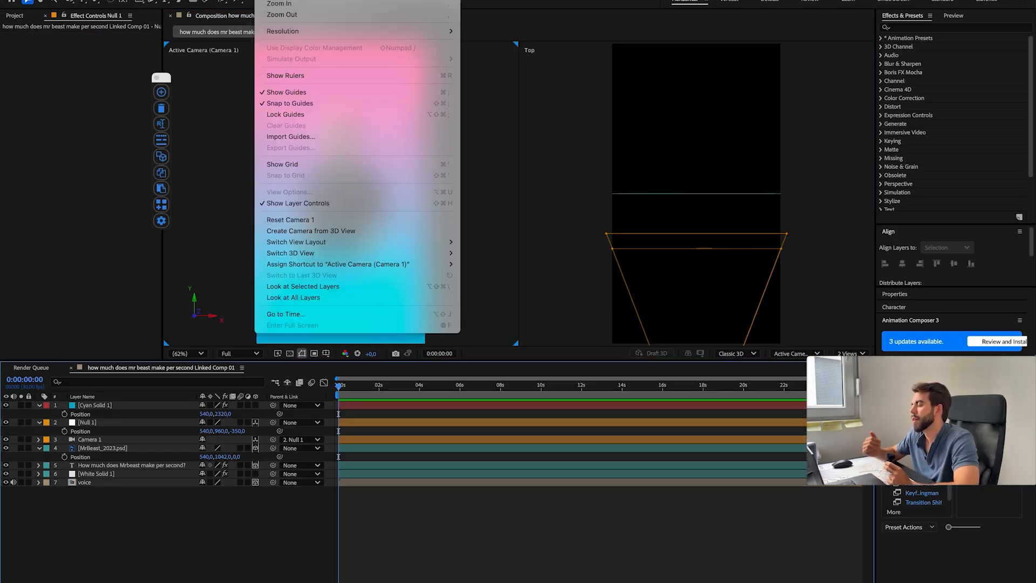
pyautogui.click(663, 101)
pyautogui.click(292, 0)
pyautogui.moveTo(265, 0)
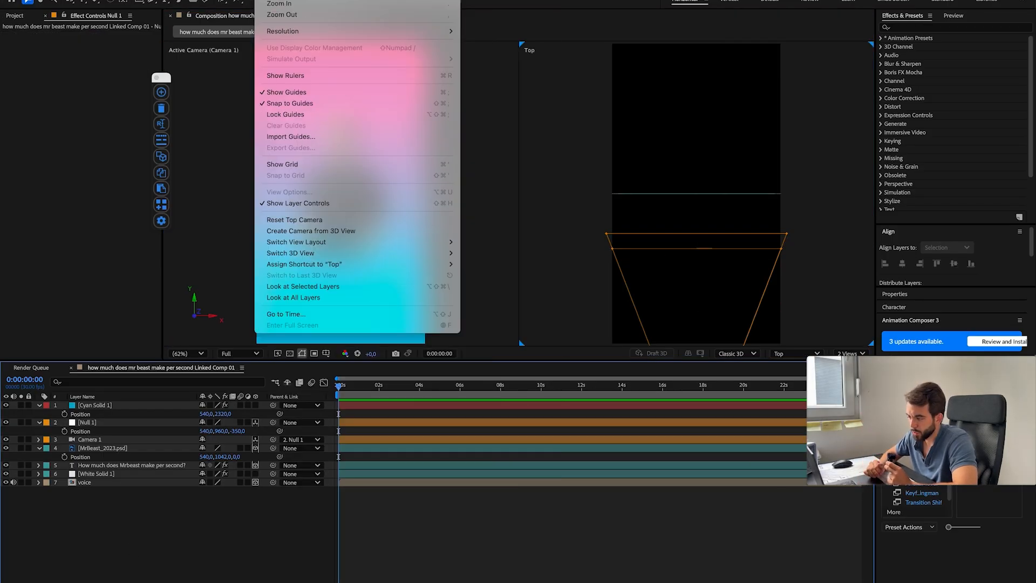
pyautogui.click(256, 514)
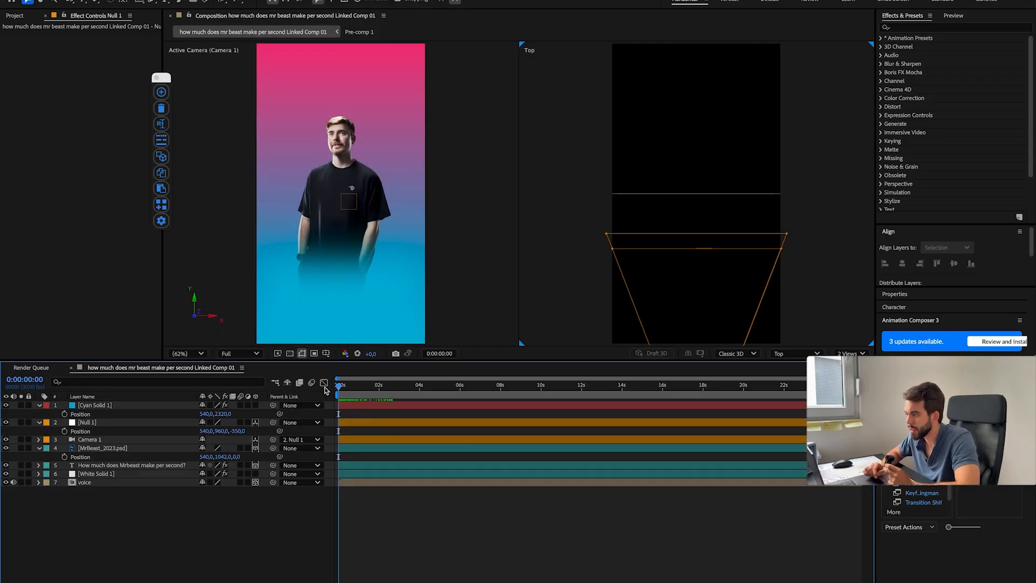
# Step: Set the MrBeast layer's Z position to -32, and place the cyan solid beneath the camera layer as a 3D layer at Z -153
pyautogui.click(103, 448)
pyautogui.click(122, 465)
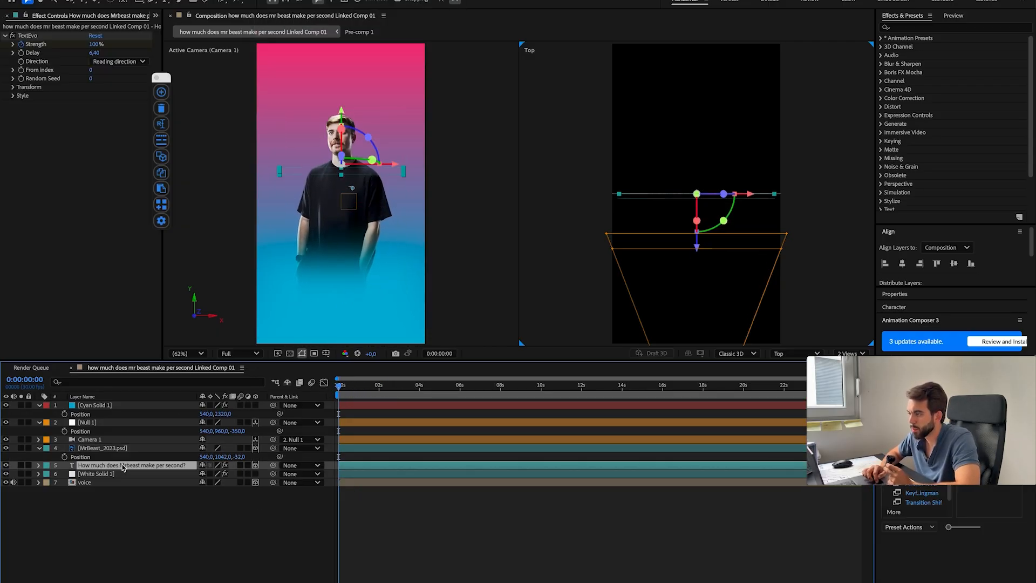
pyautogui.moveTo(96, 405); pyautogui.dragTo(108, 427)
pyautogui.press('super+z')
pyautogui.moveTo(226, 439); pyautogui.dragTo(345, 440)
pyautogui.click(255, 431)
pyautogui.click(131, 491)
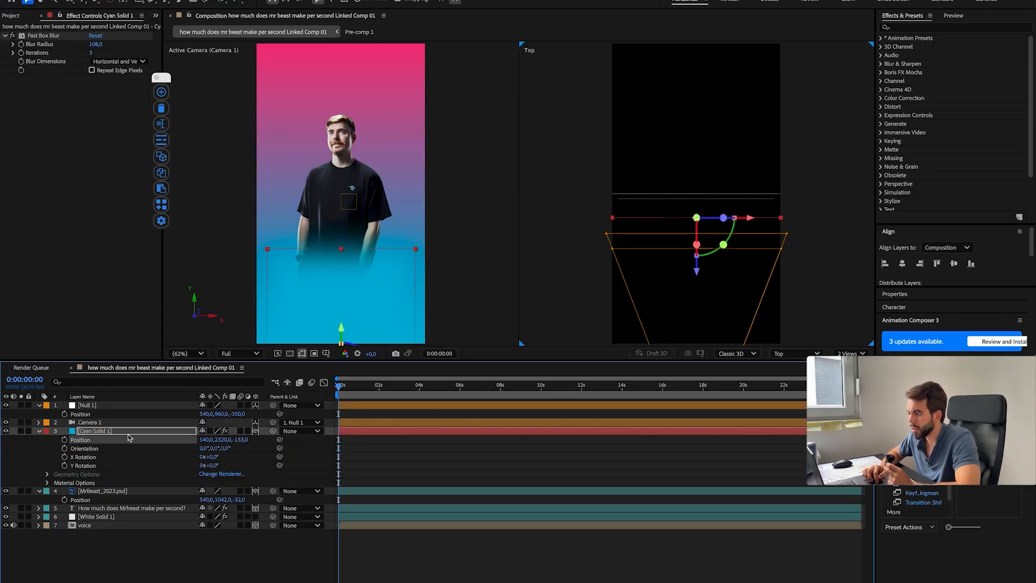
# Step: Move the cyan solid beneath the MrBeast layer and set the Z positions to -100 for MrBeast and -200 for the solid
pyautogui.moveTo(128, 432); pyautogui.dragTo(131, 500)
pyautogui.moveTo(239, 440); pyautogui.dragTo(3, 420)
pyautogui.click(239, 457)
pyautogui.write('-200')
pyautogui.press('Return')
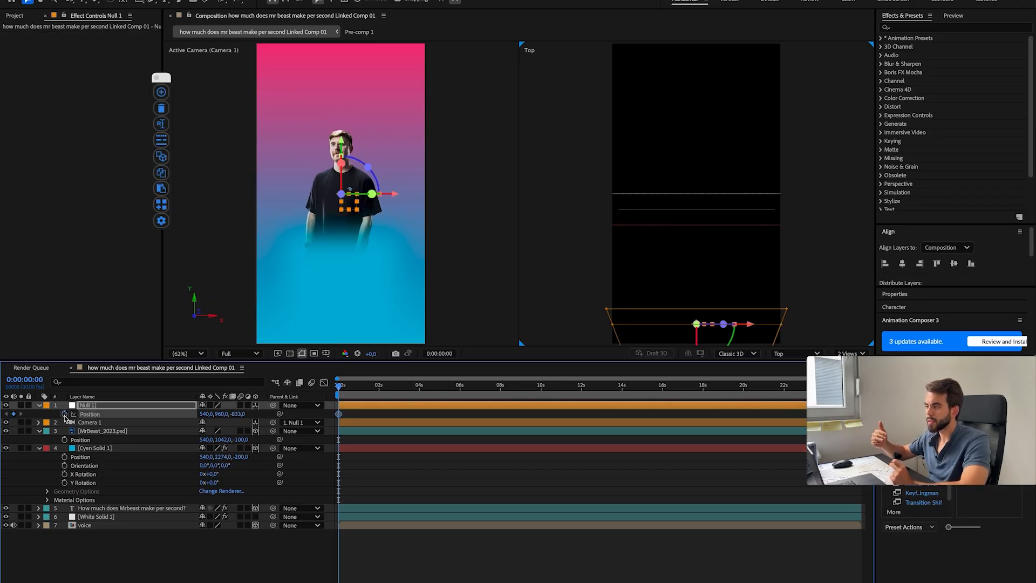
# Step: Keyframe the null's Position as a forward camera move from Z -833 at the start, ending just before two seconds
pyautogui.press('space')
pyautogui.press('space')
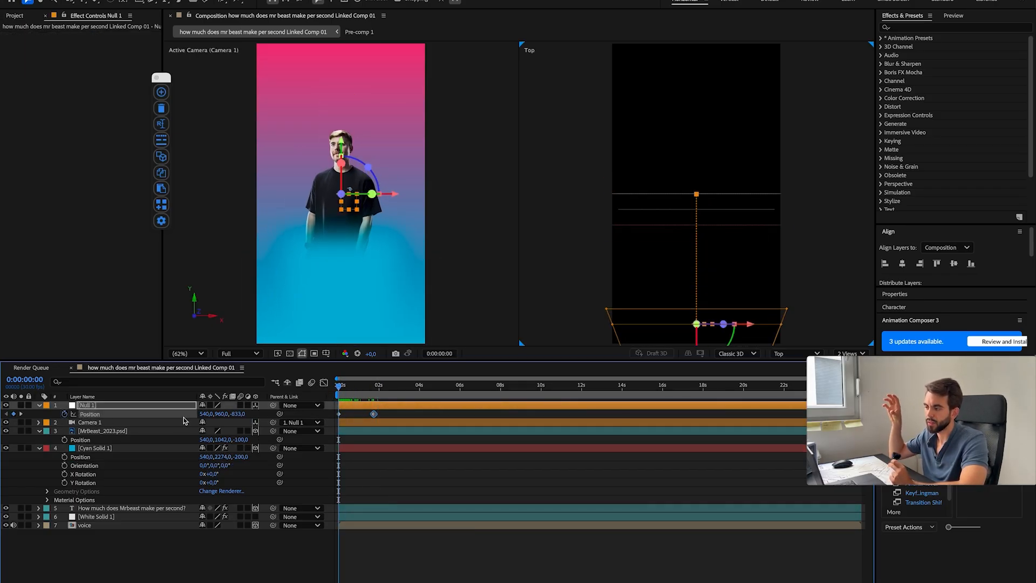
# Step: Push the title layer back in depth to a Z position of 158
pyautogui.click(127, 508)
pyautogui.press('p')
pyautogui.click(381, 387)
# Step: Lower the Y value of the null's first Position keyframe and preview the camera move from the start
pyautogui.moveTo(396, 389); pyautogui.dragTo(338, 393)
pyautogui.moveTo(221, 414); pyautogui.dragTo(157, 414)
pyautogui.moveTo(340, 390); pyautogui.dragTo(366, 394)
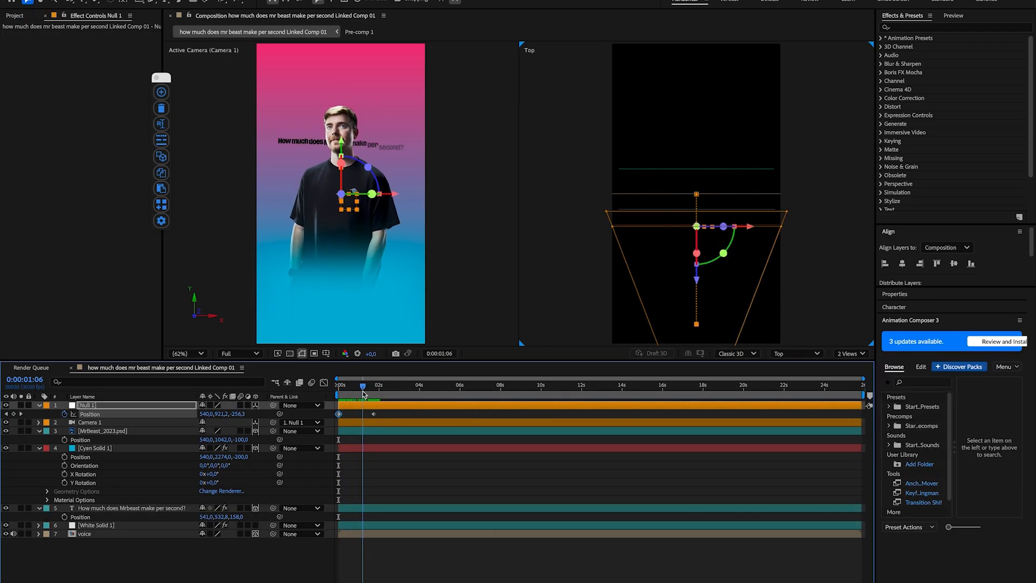
pyautogui.press('Home')
pyautogui.press('space')
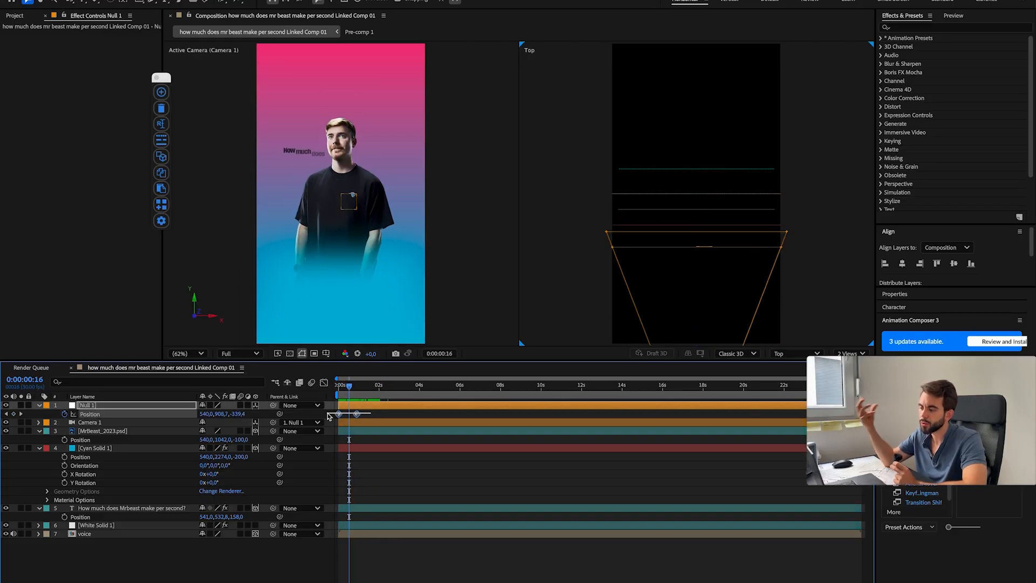
# Step: Duplicate the title text layer and move the copy above the MrBeast layer, directly beneath the camera, keeping the original hidden
pyautogui.press('Home')
pyautogui.press('space')
pyautogui.press('space')
pyautogui.moveTo(351, 387); pyautogui.dragTo(368, 389)
pyautogui.click(120, 508)
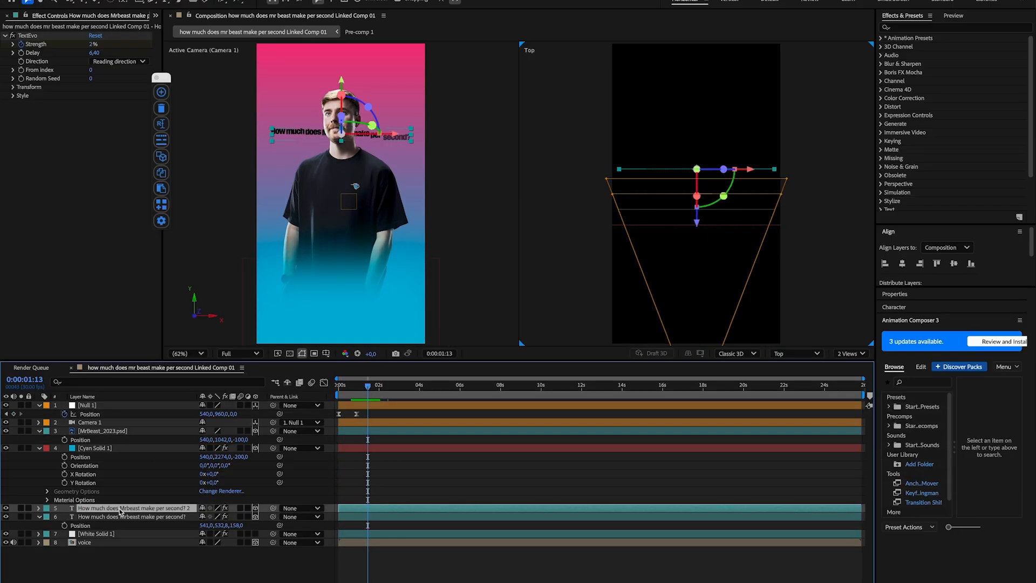
pyautogui.hotkey('ctrl', 'd')
pyautogui.moveTo(120, 509); pyautogui.dragTo(120, 429)
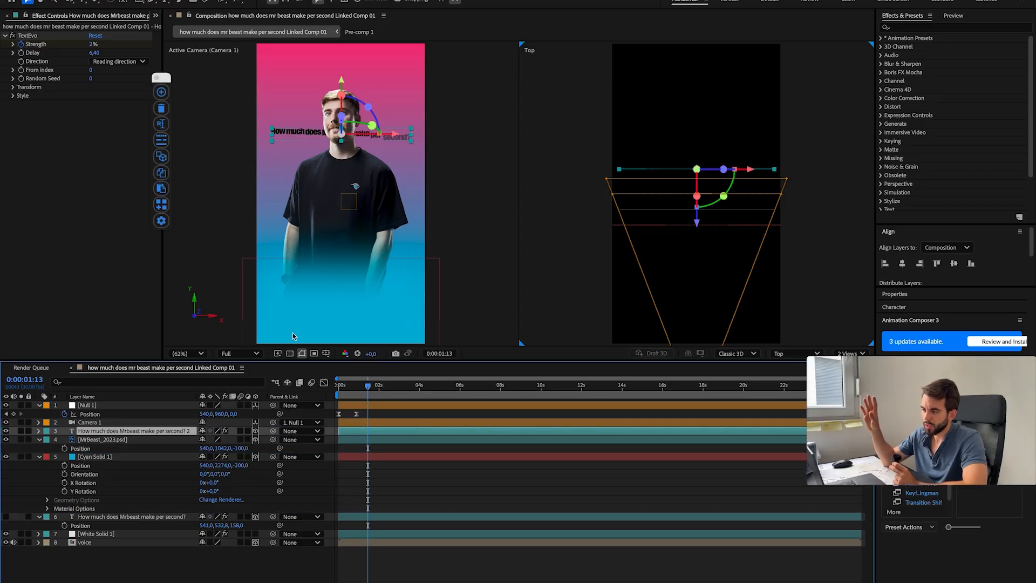
# Step: Shorten the duplicated title's text to "How much" and enlarge it
pyautogui.press('super+t')
pyautogui.moveTo(306, 132); pyautogui.dragTo(443, 133)
pyautogui.press('super+a')
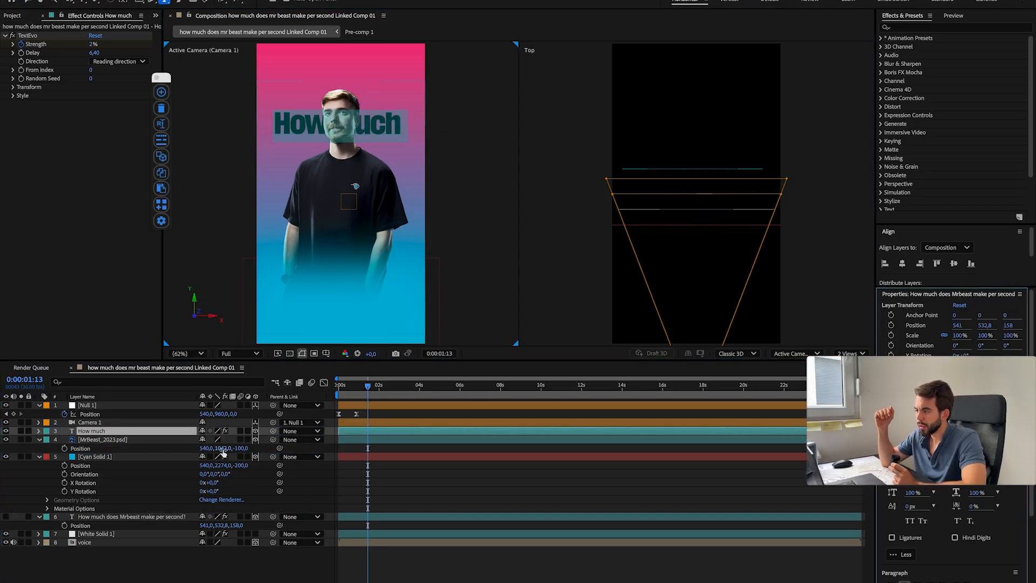
# Step: Raise the "How much" layer to a Y position of 251,8 and preview it with the camera move
pyautogui.click(164, 431)
pyautogui.press('p')
pyautogui.moveTo(221, 440); pyautogui.dragTo(97, 440)
pyautogui.moveTo(341, 387); pyautogui.dragTo(382, 394)
pyautogui.moveTo(200, 439); pyautogui.dragTo(197, 438)
pyautogui.moveTo(380, 387); pyautogui.dragTo(338, 393)
pyautogui.press('space')
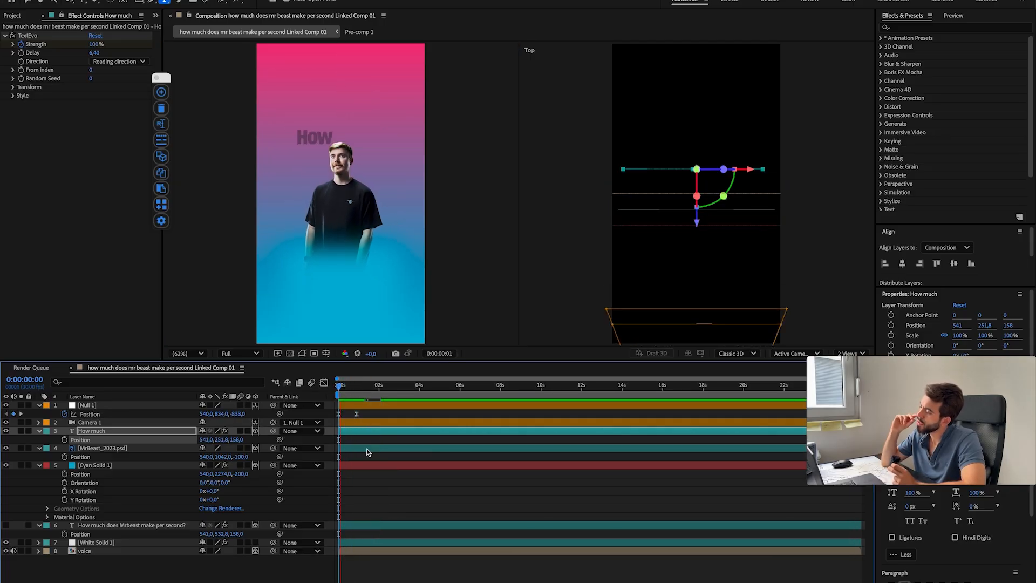
pyautogui.press('space')
# Step: Shorten the "How much" text reveal by moving its last TextEvo Strength keyframe earlier, and preview from the start
pyautogui.click(113, 430)
pyautogui.press('u')
pyautogui.press('Home')
pyautogui.press('space')
pyautogui.moveTo(377, 448); pyautogui.dragTo(365, 448)
pyautogui.press('space')
pyautogui.press('Home')
pyautogui.press('space')
pyautogui.click(369, 572)
pyautogui.press('space')
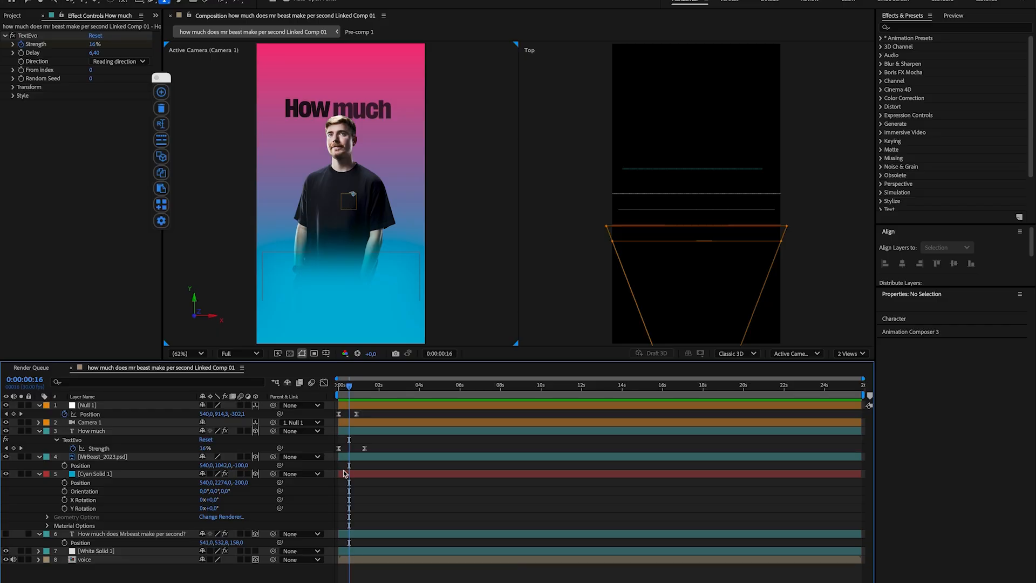
# Step: Extend the text to "How much does" and move its last Strength keyframe slightly later
pyautogui.click(392, 139)
pyautogui.click(795, 463)
pyautogui.moveTo(364, 448); pyautogui.dragTo(371, 448)
pyautogui.moveTo(349, 386)
pyautogui.mouseDown()
pyautogui.moveTo(308, 393)
pyautogui.moveTo(355, 387)
pyautogui.mouseUp()
pyautogui.click(405, 566)
# Step: Duplicate the "How much does" layer as a larger "Mrbeast" line and lower it to a Y position of 503,8
pyautogui.click(116, 432)
pyautogui.press('super+d')
pyautogui.press('p')
pyautogui.write('Mrbeast')
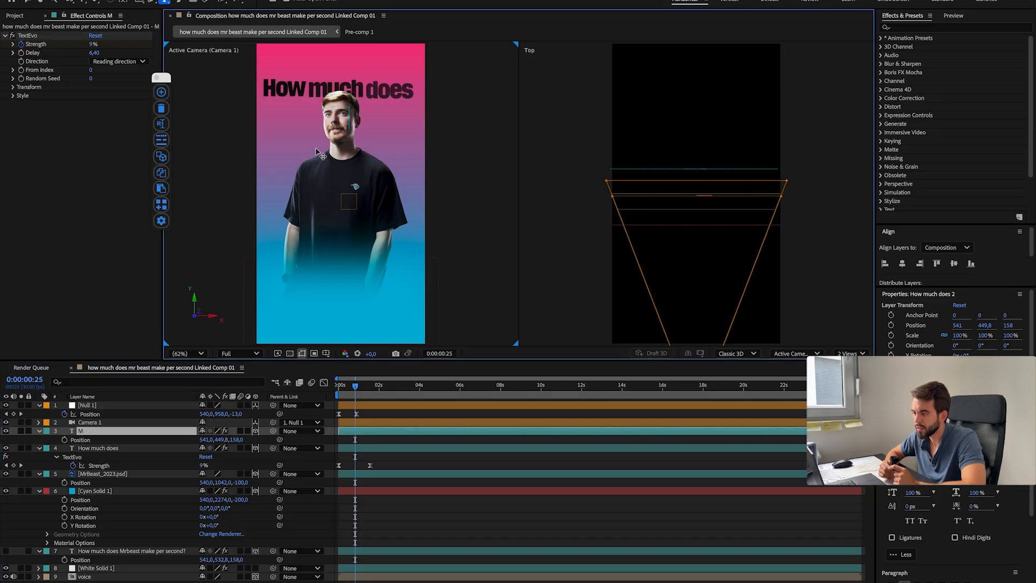
pyautogui.moveTo(911, 465); pyautogui.dragTo(960, 465)
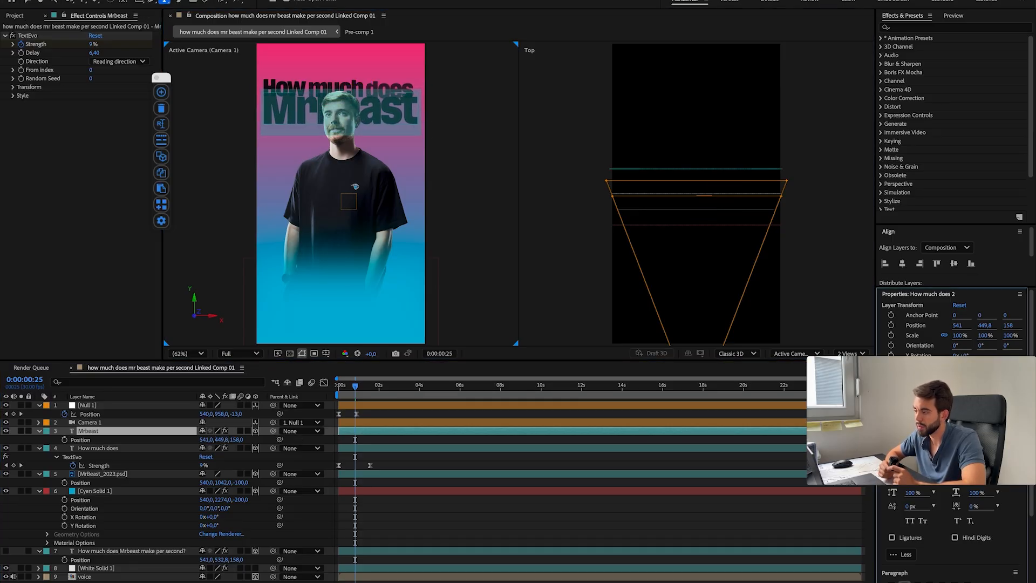
pyautogui.moveTo(221, 439); pyautogui.dragTo(247, 436)
# Step: Move the original title beneath "Mrbeast", show it, reduce its text to "make per second?" and set its position to Y 886,8 and Z -182
pyautogui.moveTo(129, 551); pyautogui.dragTo(127, 444)
pyautogui.click(6, 448)
pyautogui.moveTo(411, 137); pyautogui.dragTo(221, 136)
pyautogui.moveTo(236, 456); pyautogui.dragTo(173, 463)
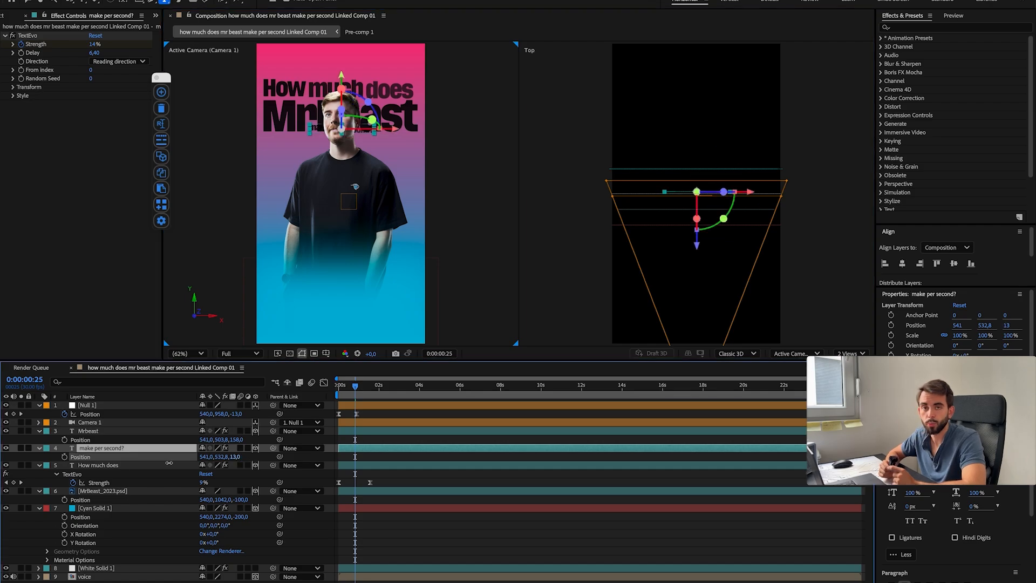
pyautogui.doubleClick(320, 179)
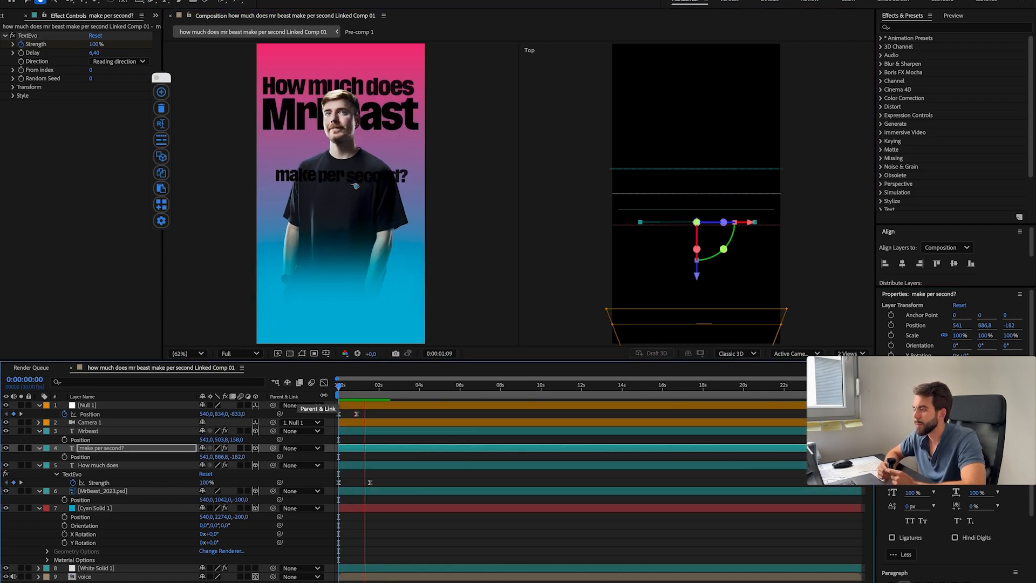
pyautogui.press('space')
# Step: Delay the Strength keyframes of "Mrbeast" and "make per second?" to stagger the reveals, and move "How much does" above both lines
pyautogui.click(114, 432)
pyautogui.press('u')
pyautogui.click(102, 448)
pyautogui.moveTo(338, 448); pyautogui.dragTo(360, 449)
pyautogui.moveTo(364, 387); pyautogui.dragTo(306, 406)
pyautogui.press('space')
pyautogui.press('space')
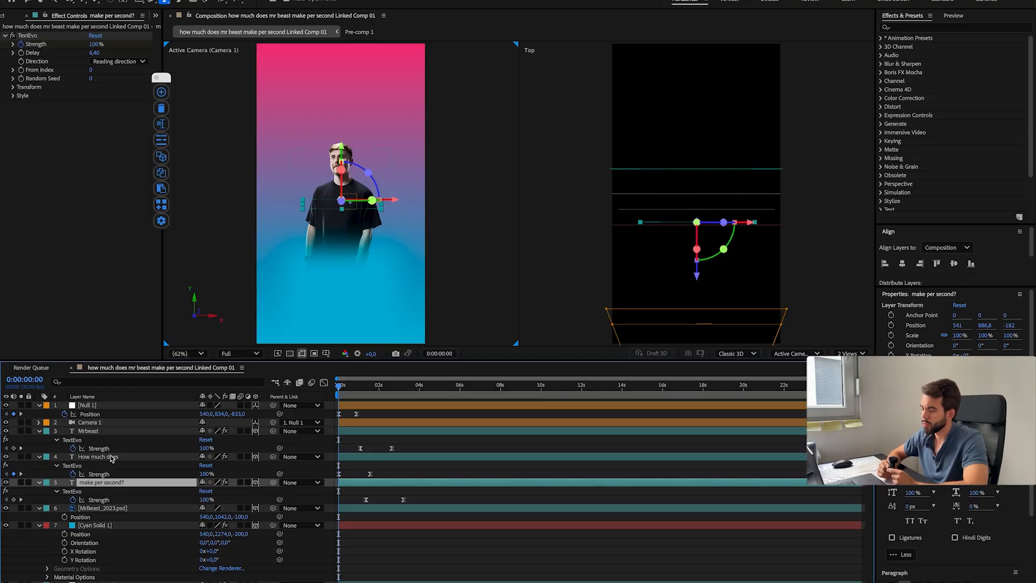
pyautogui.moveTo(112, 457); pyautogui.dragTo(114, 431)
pyautogui.press('space')
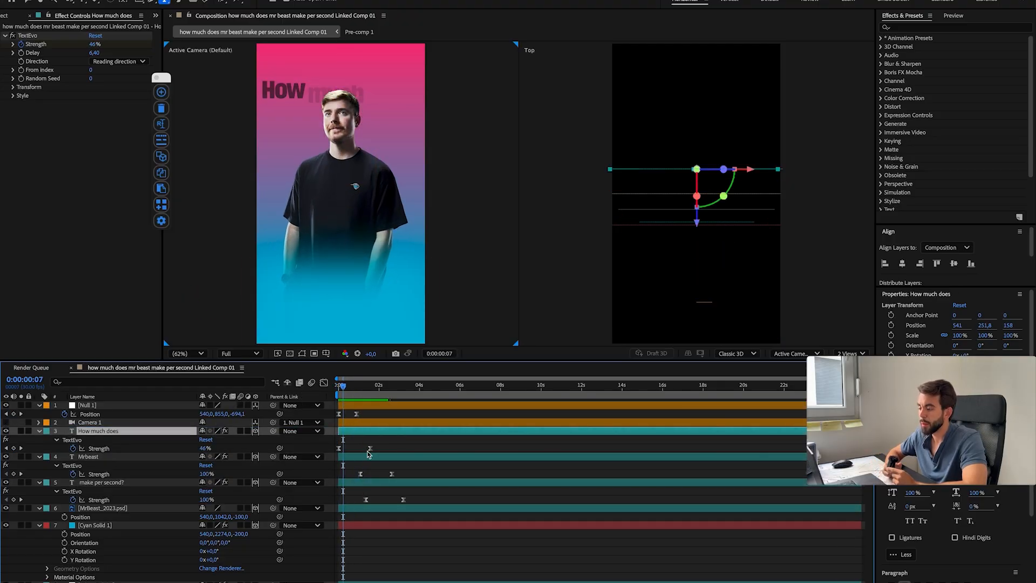
# Step: Tighten the Strength keyframes of "Mrbeast" and "make per second?" so the last line finishes at 0:00:02:03
pyautogui.click(358, 474)
pyautogui.press('space')
pyautogui.press('space')
pyautogui.press('space')
pyautogui.moveTo(379, 386); pyautogui.dragTo(364, 386)
pyautogui.moveTo(411, 493); pyautogui.dragTo(359, 504)
pyautogui.moveTo(367, 502); pyautogui.dragTo(363, 503)
pyautogui.moveTo(388, 502); pyautogui.dragTo(384, 501)
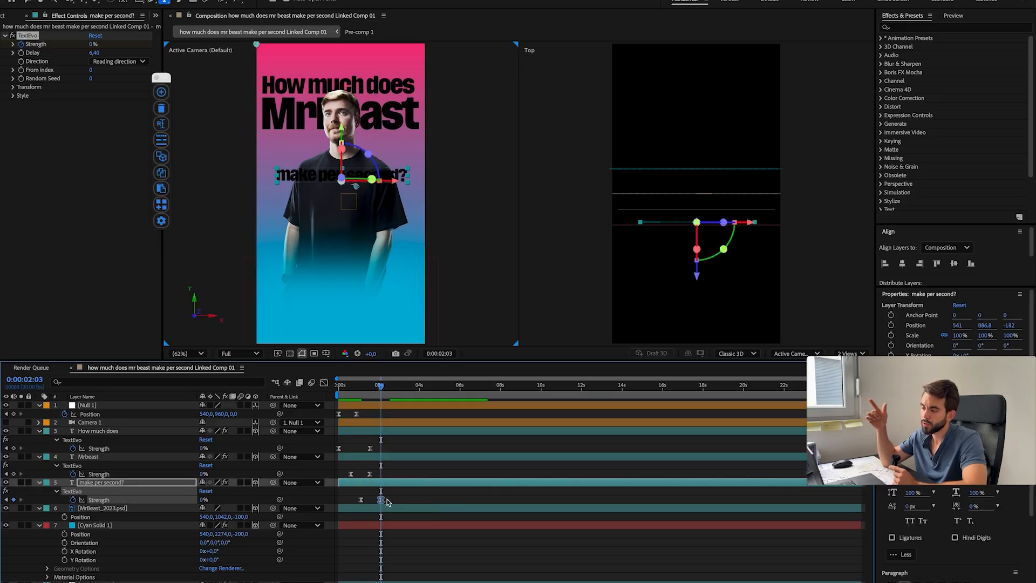
# Step: Color the "make per second?" text white and increase its font size
pyautogui.click(157, 556)
pyautogui.click(124, 482)
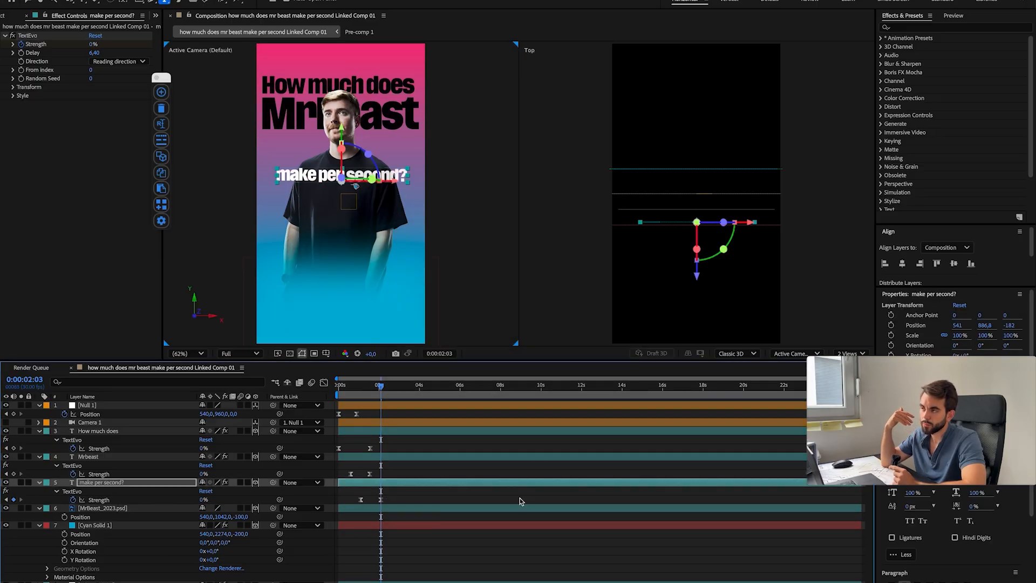
pyautogui.click(519, 501)
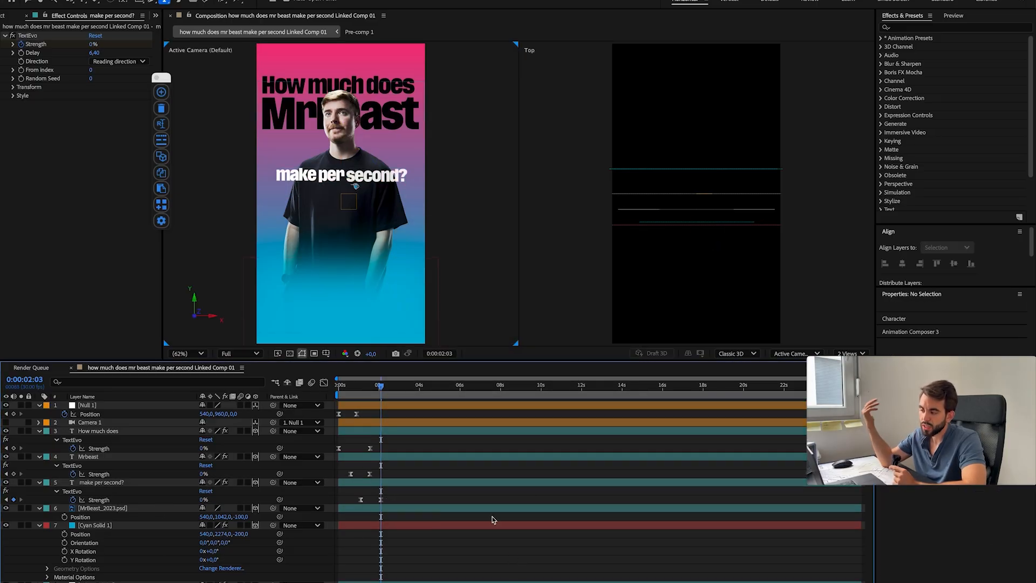
pyautogui.click(372, 177)
pyautogui.press('super+a')
pyautogui.moveTo(915, 435)
pyautogui.mouseDown()
pyautogui.moveTo(928, 435)
pyautogui.moveTo(907, 435)
pyautogui.mouseUp()
# Step: Reduce the font size of "How much does" and "Mrbeast" slightly, and raise "Mrbeast" to a Y position of 475,8
pyautogui.doubleClick(98, 431)
pyautogui.doubleClick(90, 459)
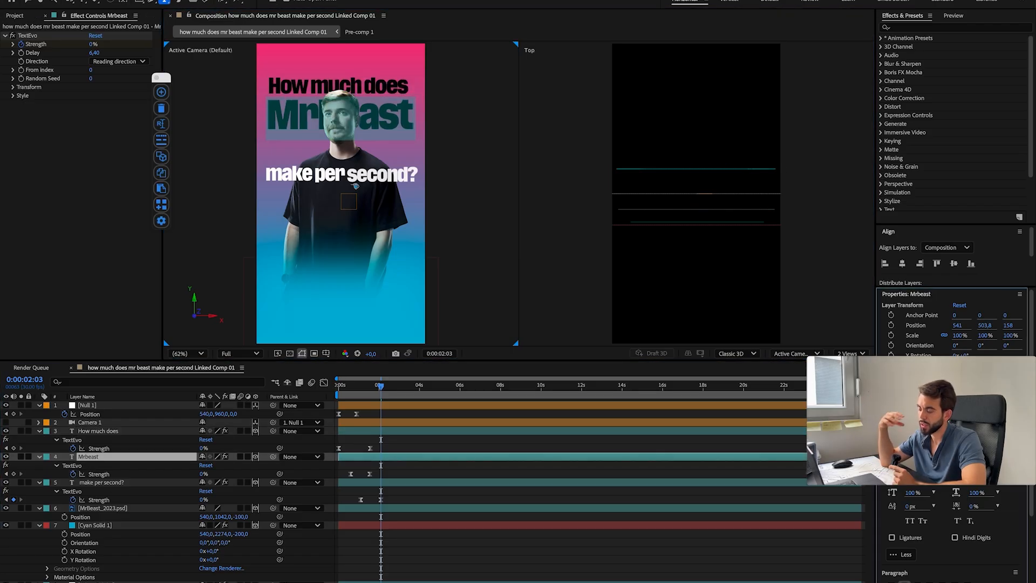
pyautogui.click(108, 456)
pyautogui.press('p')
pyautogui.moveTo(220, 466); pyautogui.dragTo(205, 466)
pyautogui.click(372, 439)
pyautogui.press('Home')
pyautogui.press('space')
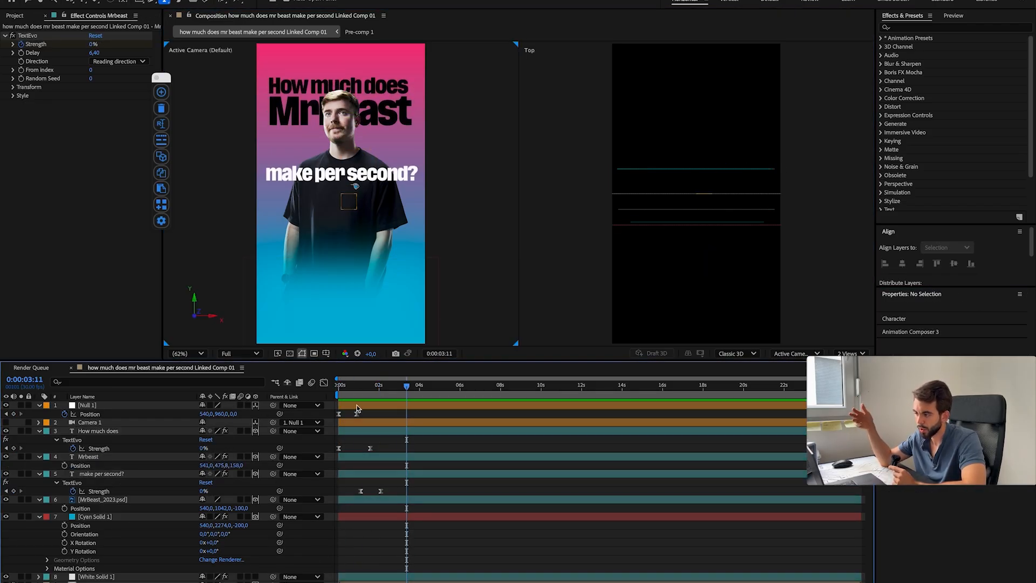
pyautogui.moveTo(407, 386); pyautogui.dragTo(360, 387)
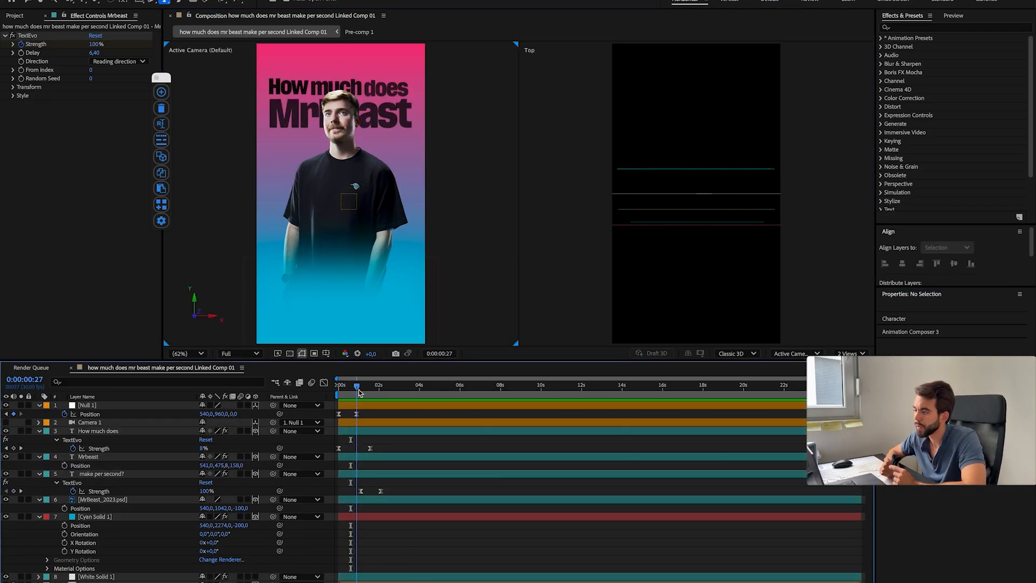
# Step: Replace the TextEvo effect on "make per second?" with a pasted one using a 4,80 delay, ending its Strength animation at 0:00:02:11
pyautogui.click(363, 457)
pyautogui.press('u')
pyautogui.click(13, 87)
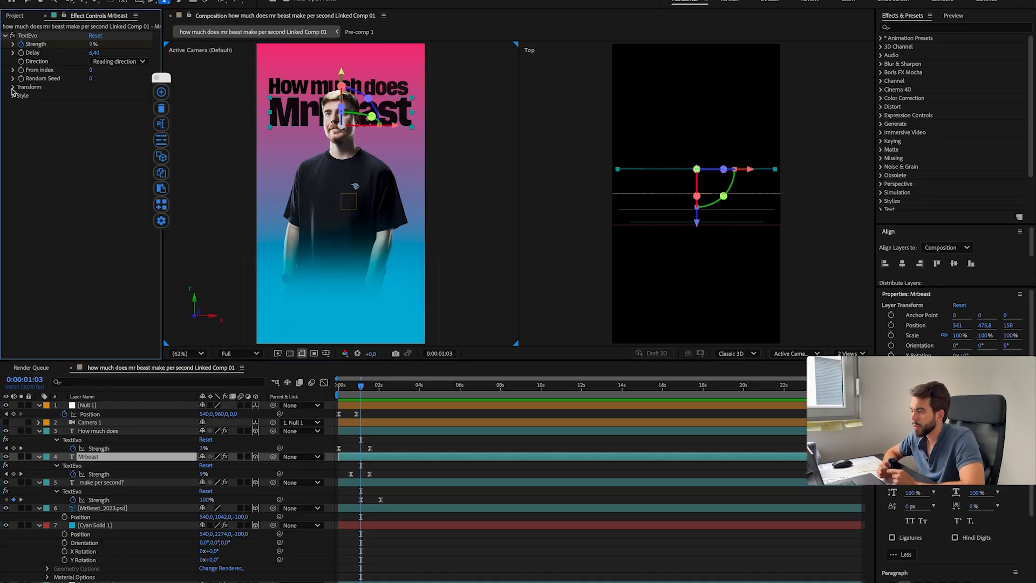
pyautogui.click(398, 481)
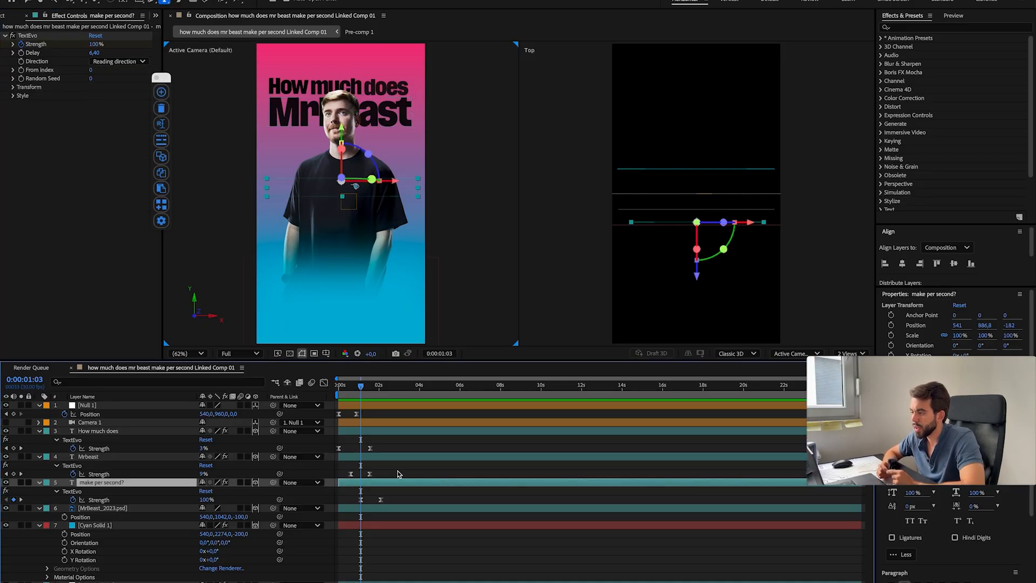
pyautogui.click(356, 457)
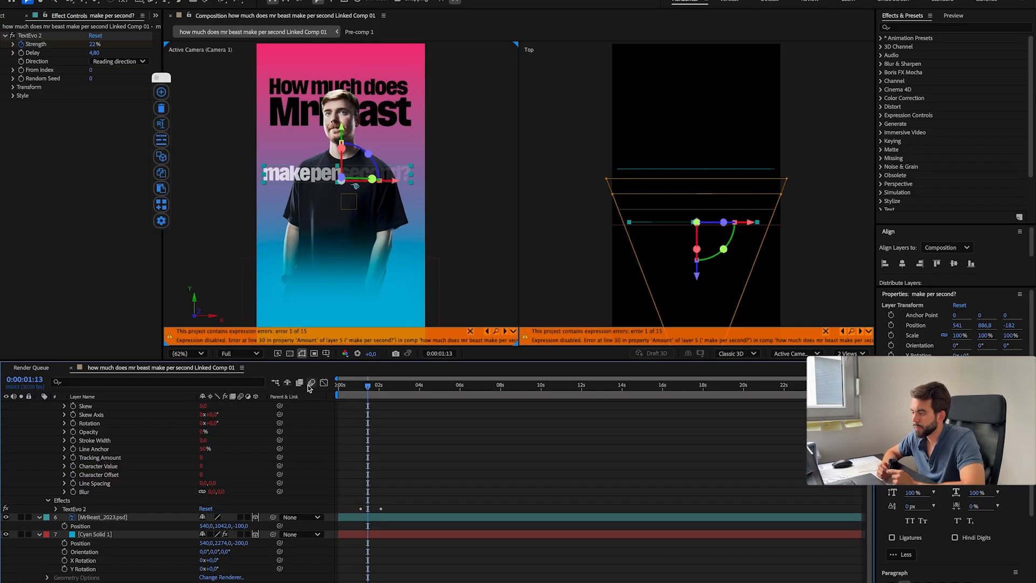
pyautogui.press('super+v')
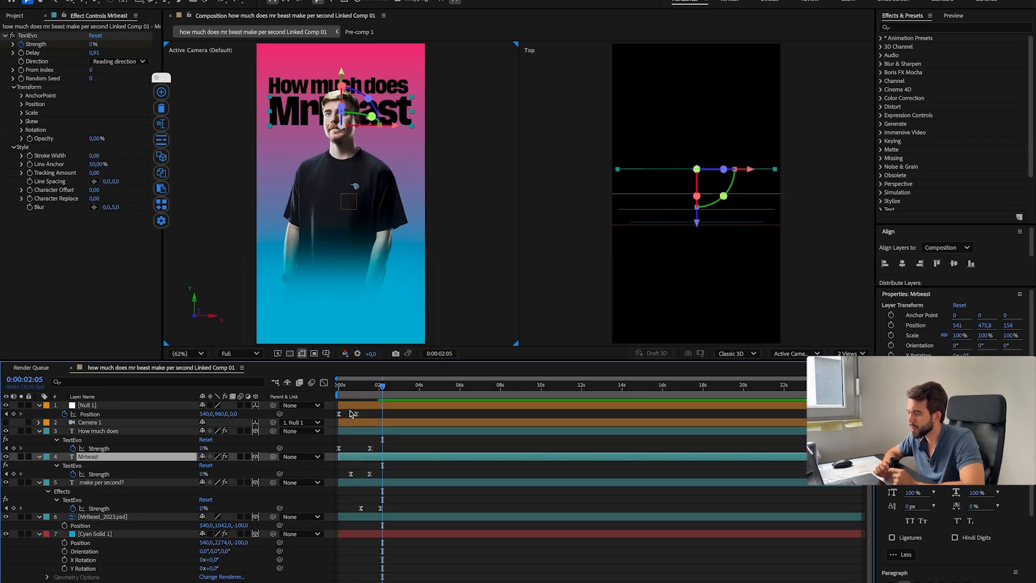
pyautogui.click(365, 407)
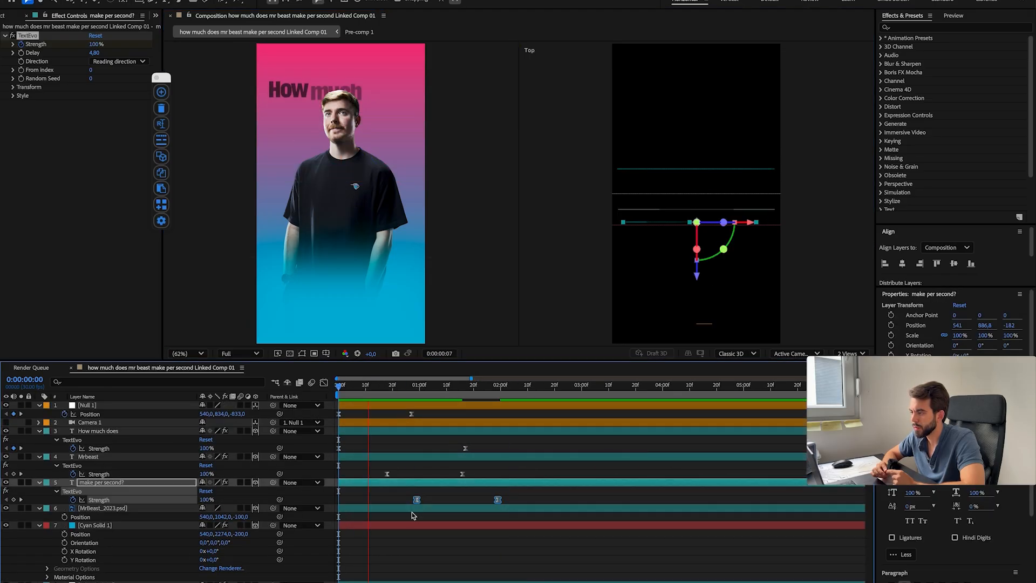
pyautogui.click(415, 398)
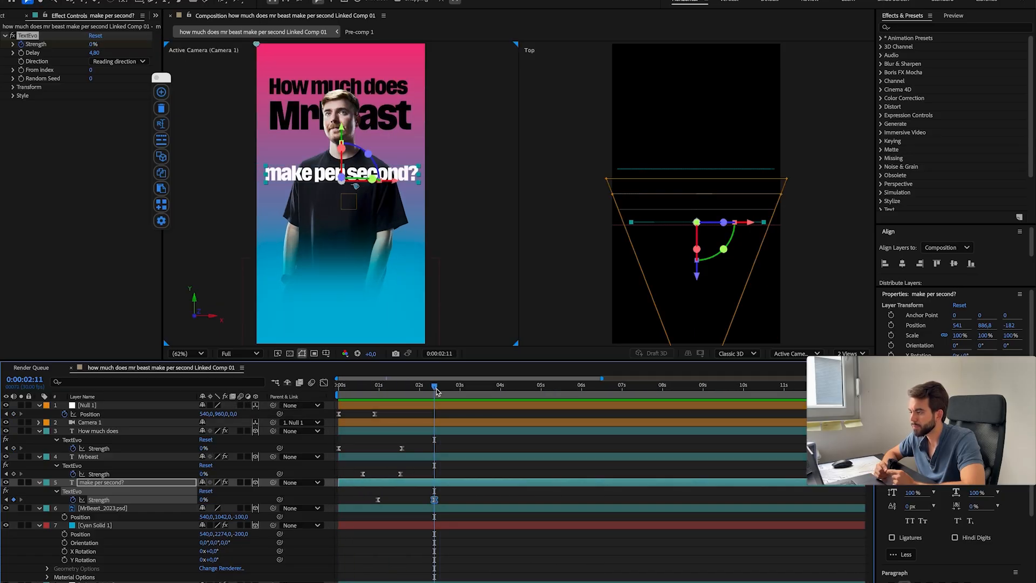
# Step: Try inverting the composition's colors with an Invert effect on a new adjustment layer
pyautogui.press('super+a')
pyautogui.press('u')
pyautogui.click(178, 539)
pyautogui.press('super+y')
pyautogui.press('Escape')
pyautogui.press('super+alt+y')
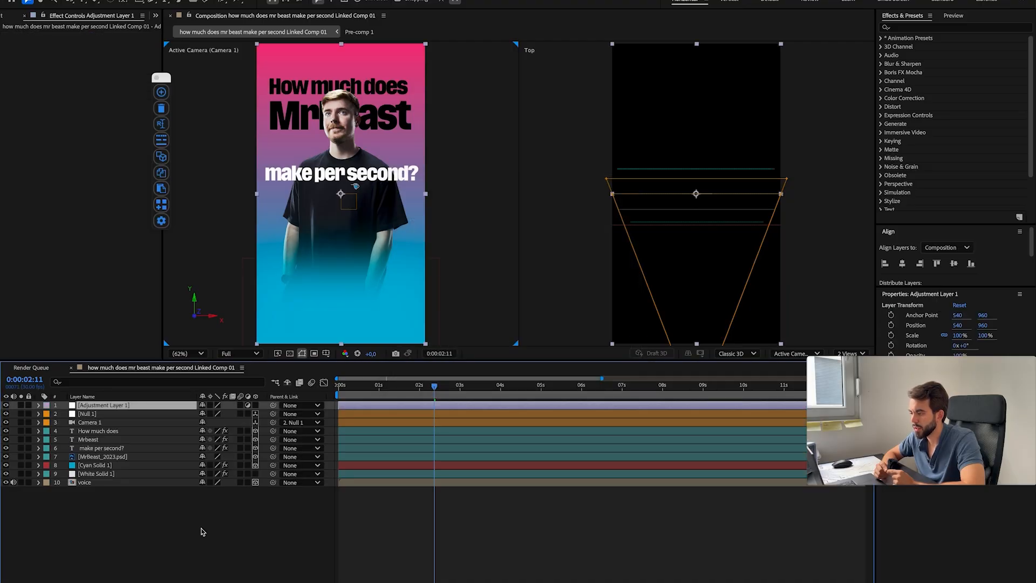
pyautogui.hotkey('ctrl', 'space')
pyautogui.write('invert')
pyautogui.press('Return')
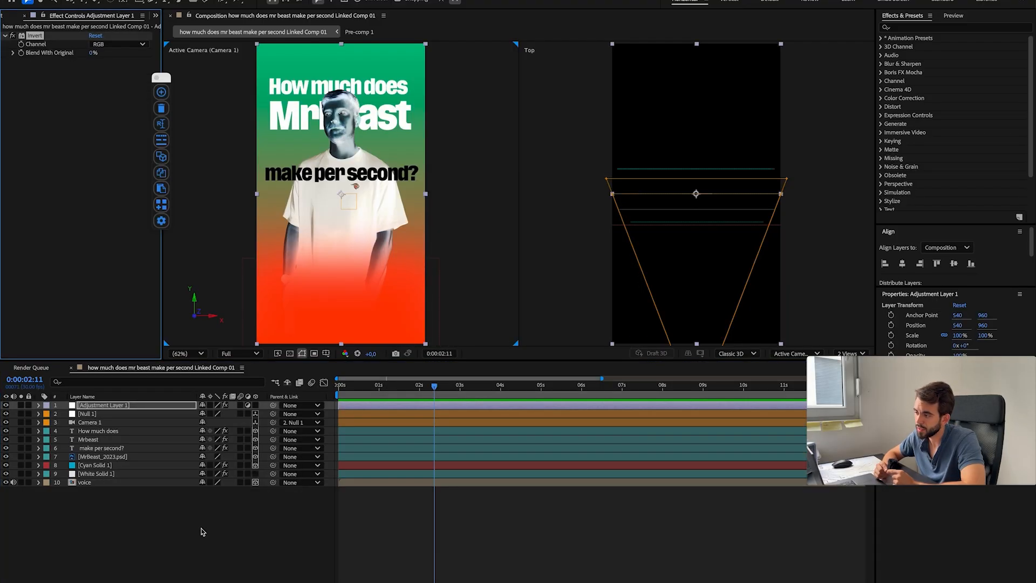
pyautogui.press('Delete')
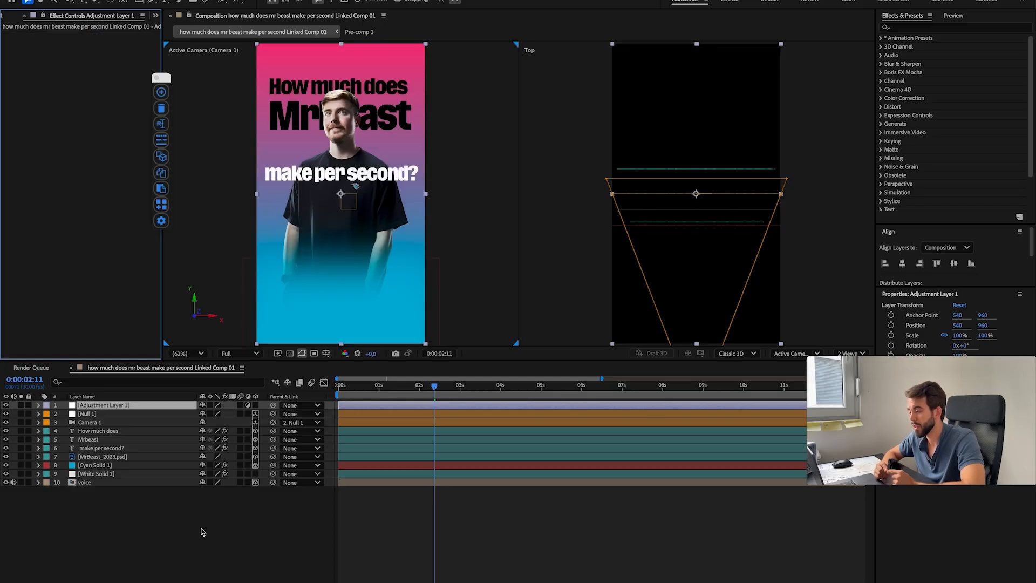
pyautogui.press('Delete')
# Step: Create a black solid beneath the camera and move the MrBeast layer directly above it, in front of the title layers
pyautogui.press('super+y')
pyautogui.click(512, 373)
pyautogui.moveTo(513, 359); pyautogui.dragTo(639, 407)
pyautogui.press('Return')
pyautogui.press('Return')
pyautogui.moveTo(107, 405); pyautogui.dragTo(110, 426)
pyautogui.moveTo(102, 456); pyautogui.dragTo(105, 419)
pyautogui.click(121, 513)
# Step: Keyframe the black solid's Position to slide down behind MrBeast from Y -1000 until it fills the frame at 0:00:02:20
pyautogui.moveTo(434, 385)
pyautogui.mouseDown()
pyautogui.moveTo(376, 397)
pyautogui.moveTo(430, 387)
pyautogui.mouseUp()
pyautogui.click(6, 430)
pyautogui.click(115, 430)
pyautogui.click(6, 431)
pyautogui.press('p')
pyautogui.moveTo(225, 439); pyautogui.dragTo(121, 448)
pyautogui.moveTo(443, 388); pyautogui.dragTo(446, 386)
pyautogui.moveTo(221, 440); pyautogui.dragTo(215, 439)
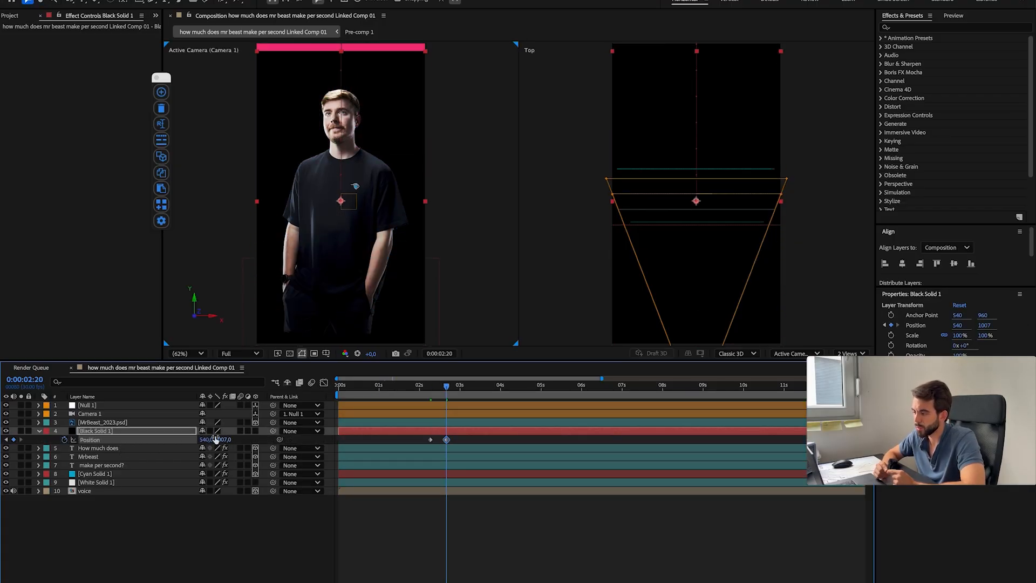
# Step: Preview the black solid's wipe with Easy Ease on both Position keyframes, and delete the solid
pyautogui.moveTo(420, 436); pyautogui.dragTo(478, 444)
pyautogui.press('F9')
pyautogui.click(411, 387)
pyautogui.press('space')
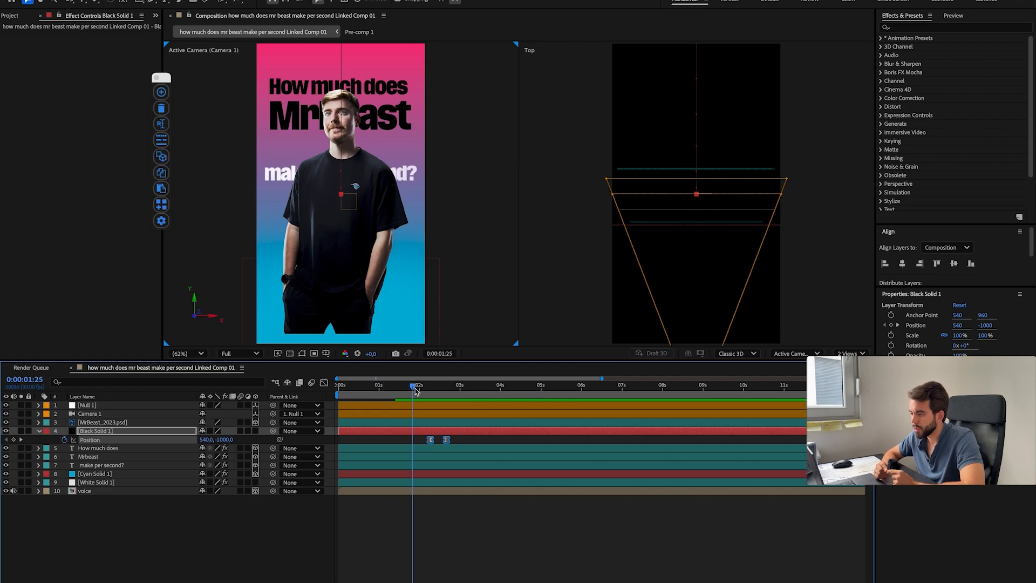
pyautogui.moveTo(434, 387)
pyautogui.mouseDown()
pyautogui.moveTo(446, 390)
pyautogui.moveTo(438, 394)
pyautogui.mouseUp()
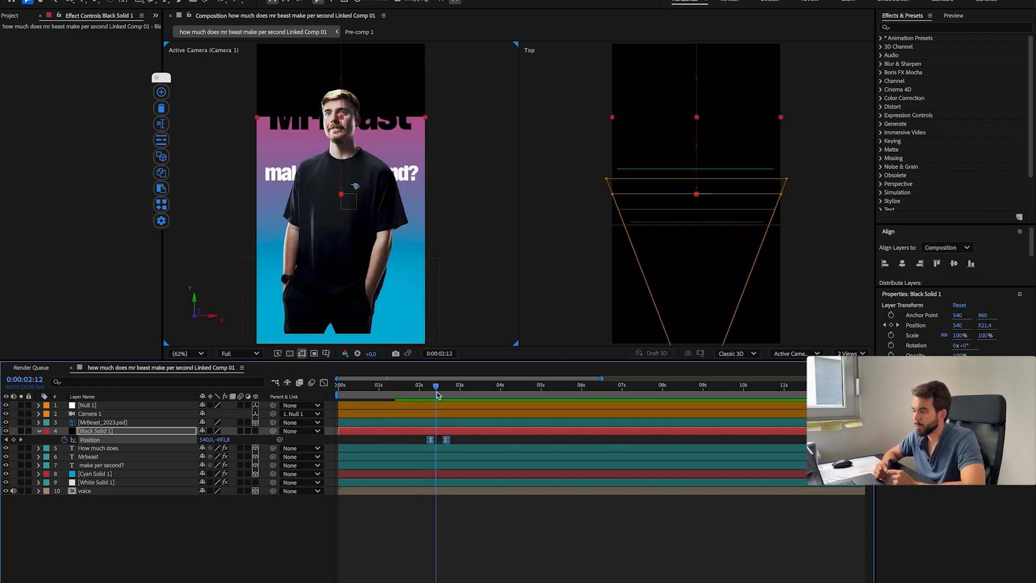
pyautogui.press('Delete')
# Step: Try a camera spin by keyframing the null's Orientation at 0:00:01:14, with Z Rotation 180° and Position Z -1124 at 0:00:02:06
pyautogui.click(118, 406)
pyautogui.press('u')
pyautogui.click(402, 391)
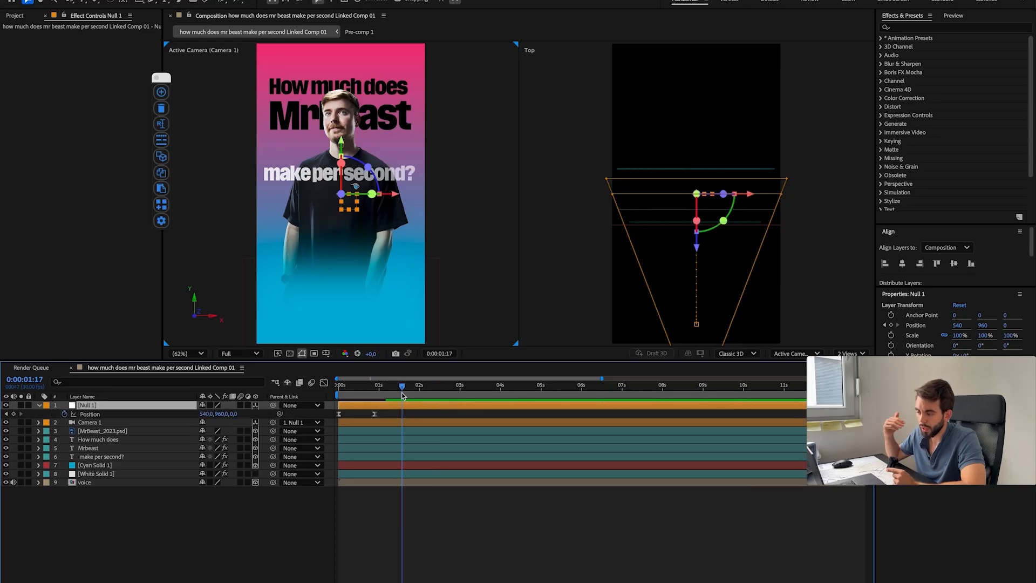
pyautogui.hotkey('shift', 'r')
pyautogui.moveTo(402, 391); pyautogui.dragTo(391, 400)
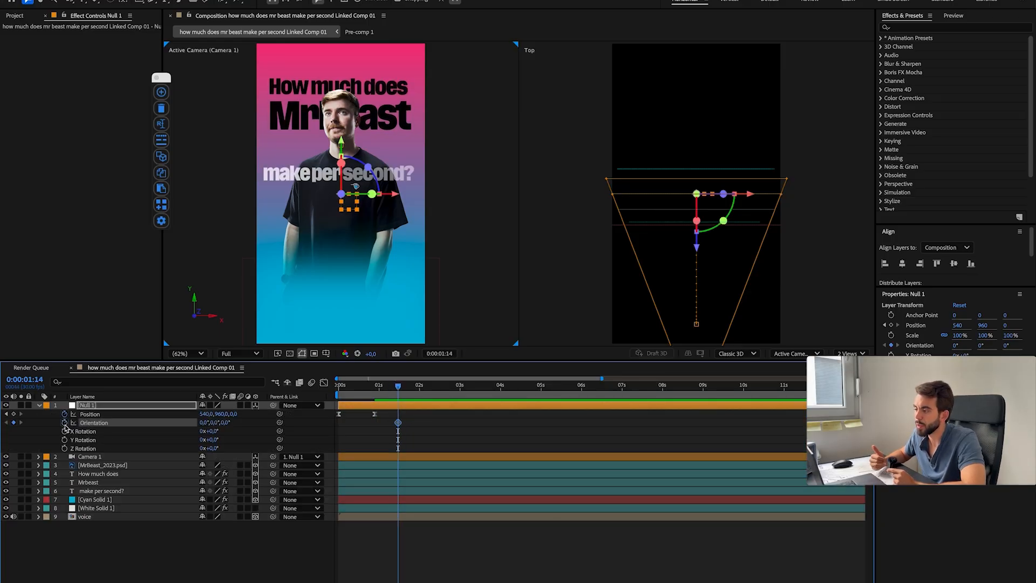
pyautogui.moveTo(213, 448); pyautogui.dragTo(304, 449)
pyautogui.click(219, 449)
pyautogui.moveTo(233, 413); pyautogui.dragTo(201, 413)
pyautogui.click(399, 396)
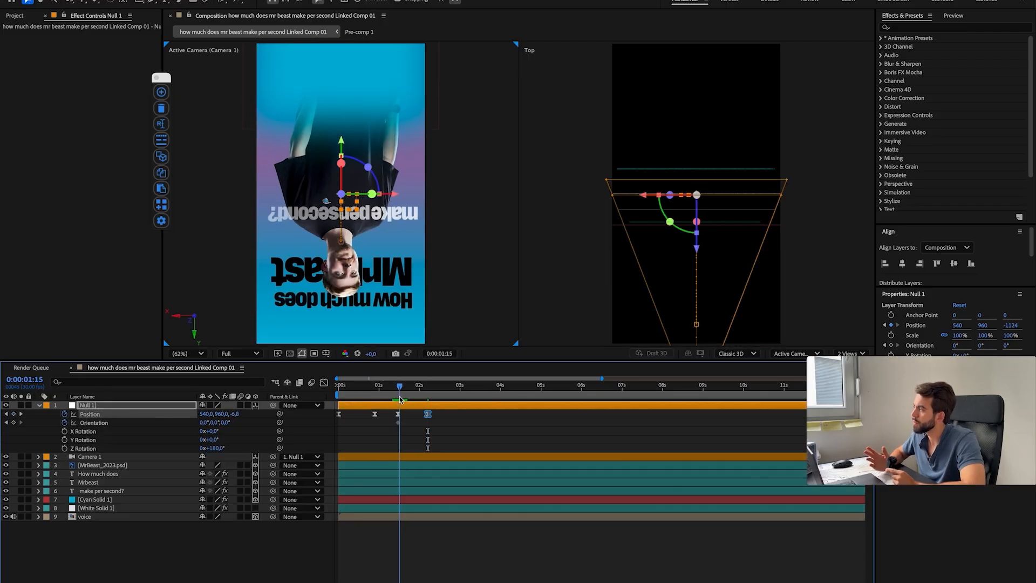
# Step: Try animating the null's Z Rotation instead of Orientation, from 0° at 0:00:01:14 to 180° at 0:00:02:06
pyautogui.moveTo(398, 422); pyautogui.dragTo(423, 424)
pyautogui.write('0')
pyautogui.click(290, 531)
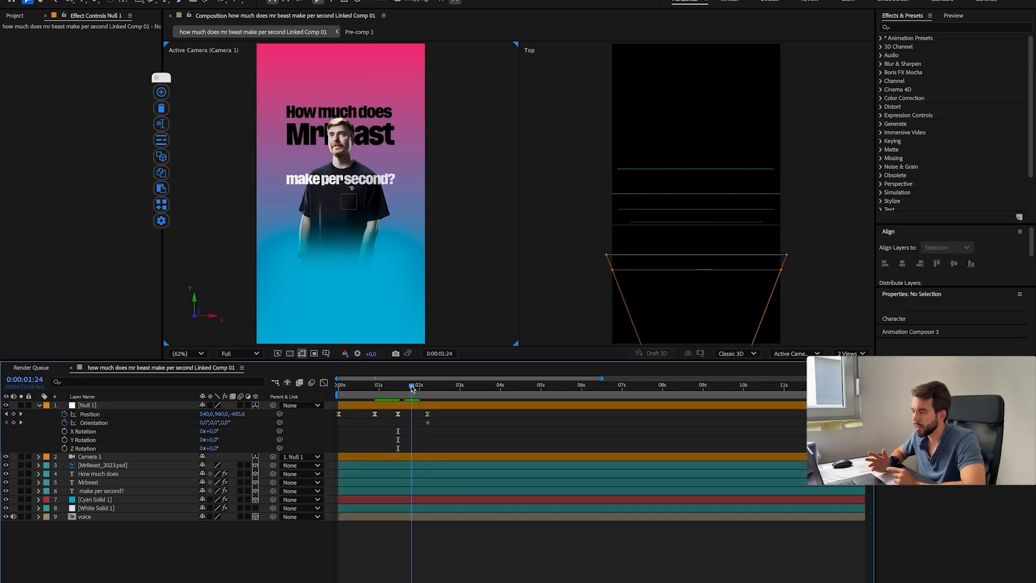
pyautogui.click(64, 422)
pyautogui.click(64, 448)
pyautogui.click(428, 396)
pyautogui.click(212, 449)
pyautogui.write('180')
pyautogui.click(302, 534)
# Step: Try pulling the null back to a Z position of -1802 at 0:00:02:06, and undo the camera spin keyframes
pyautogui.moveTo(402, 396); pyautogui.dragTo(427, 397)
pyautogui.moveTo(238, 414); pyautogui.dragTo(171, 417)
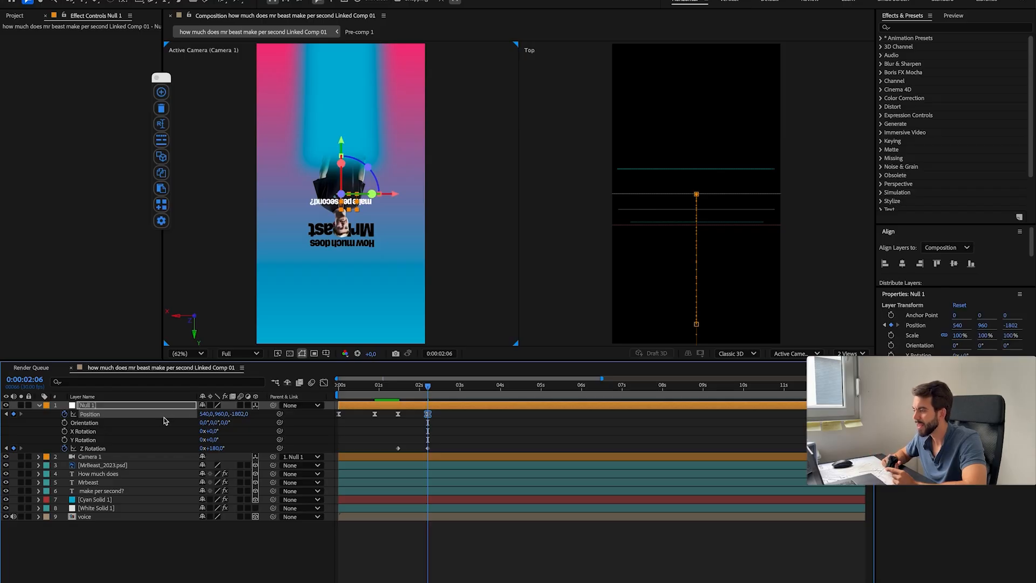
pyautogui.press('super+z')
pyautogui.press('super+z')
pyautogui.press('super+z')
pyautogui.press('super+z')
pyautogui.press('super+z')
pyautogui.press('super+z')
pyautogui.press('super+z')
pyautogui.press('super+z')
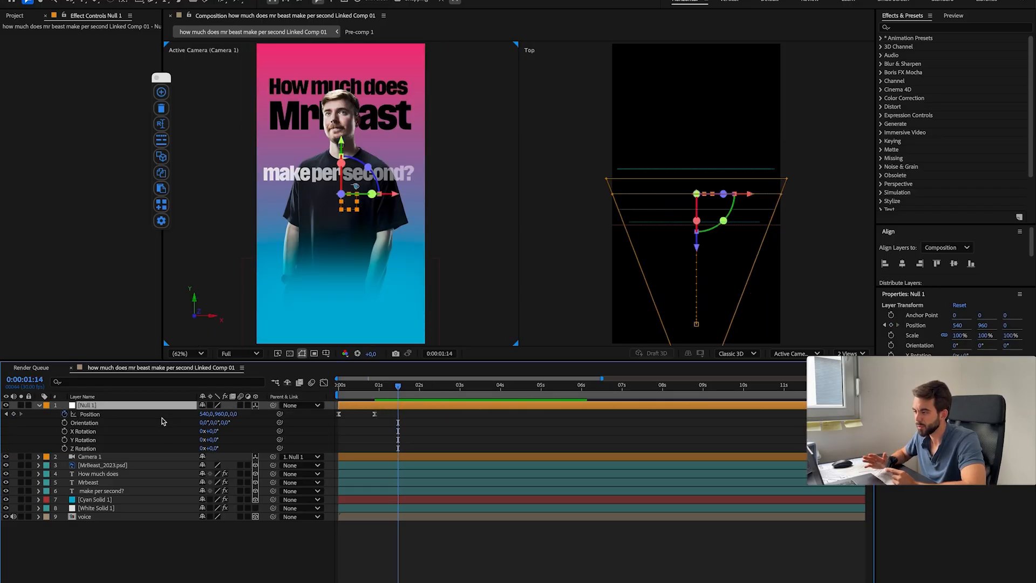
# Step: Add a new black solid and place it between the camera and the MrBeast layer
pyautogui.press('u')
pyautogui.click(186, 501)
pyautogui.moveTo(117, 406); pyautogui.dragTo(119, 430)
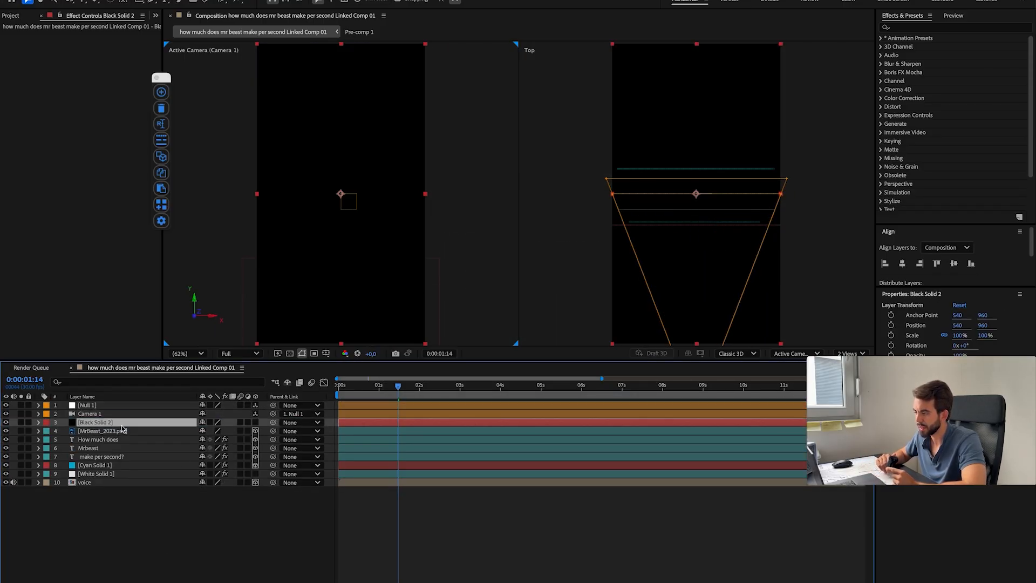
# Step: Keyframe the new black solid's Position to slide down from Y -960 until it covers the whole frame
pyautogui.press('p')
pyautogui.click(64, 431)
pyautogui.moveTo(351, 432); pyautogui.dragTo(447, 432)
pyautogui.moveTo(222, 431); pyautogui.dragTo(122, 433)
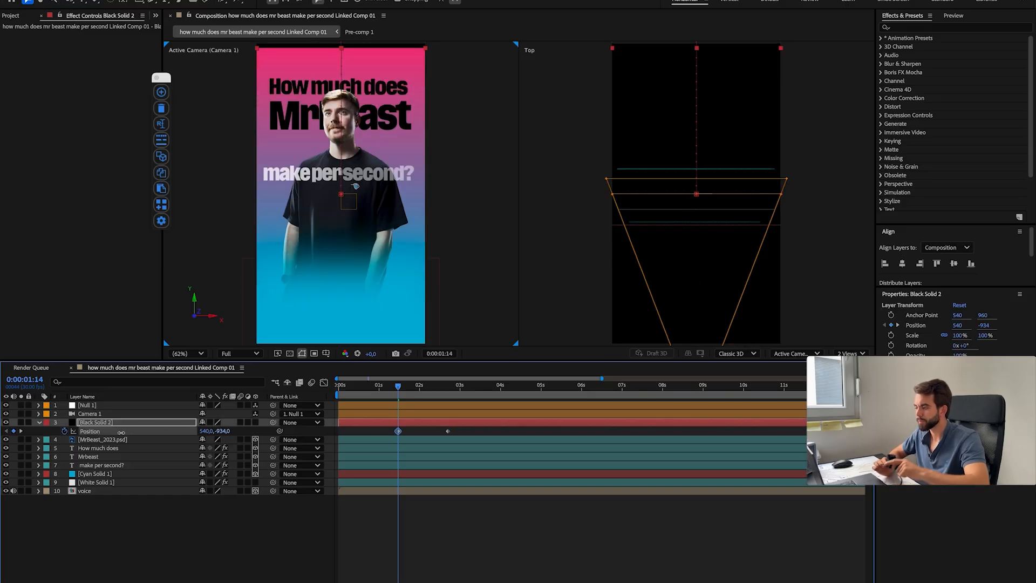
pyautogui.write('-960')
pyautogui.press('Return')
# Step: Retime the black solid's two Position keyframes to run from about two seconds to 0:00:02:15, and preview the transition
pyautogui.moveTo(399, 386); pyautogui.dragTo(421, 388)
pyautogui.click(389, 431)
pyautogui.moveTo(389, 430); pyautogui.dragTo(432, 436)
pyautogui.click(388, 387)
pyautogui.moveTo(422, 431); pyautogui.dragTo(438, 432)
pyautogui.press('space')
pyautogui.click(354, 386)
pyautogui.press('space')
pyautogui.press('space')
# Step: Add white text reading "Let's break it down", resize it and centre it horizontally and vertically in the composition
pyautogui.hotkey('ctrl', 't')
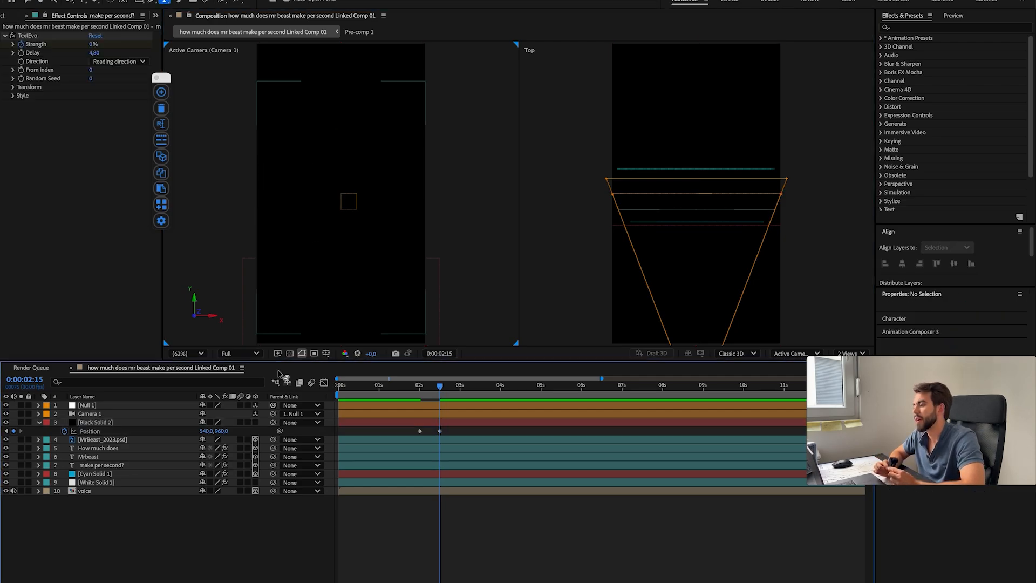
pyautogui.click(306, 243)
pyautogui.write("Let's break it down")
pyautogui.press('super+a')
pyautogui.click(897, 430)
pyautogui.click(407, 237)
pyautogui.click(618, 238)
pyautogui.moveTo(911, 405); pyautogui.dragTo(863, 405)
pyautogui.click(903, 263)
pyautogui.click(953, 263)
# Step: Apply Easy Ease to the black solid's two Position keyframes and preview the slide-down
pyautogui.click(433, 513)
pyautogui.moveTo(403, 387)
pyautogui.mouseDown()
pyautogui.moveTo(431, 387)
pyautogui.moveTo(420, 387)
pyautogui.mouseUp()
pyautogui.moveTo(413, 436); pyautogui.dragTo(468, 442)
pyautogui.press('F9')
pyautogui.press('space')
# Step: Apply the Textevo preset "Down + Opacity (Character)" to the "Let's break it down" text and preview its reveal
pyautogui.click(440, 407)
pyautogui.click(161, 205)
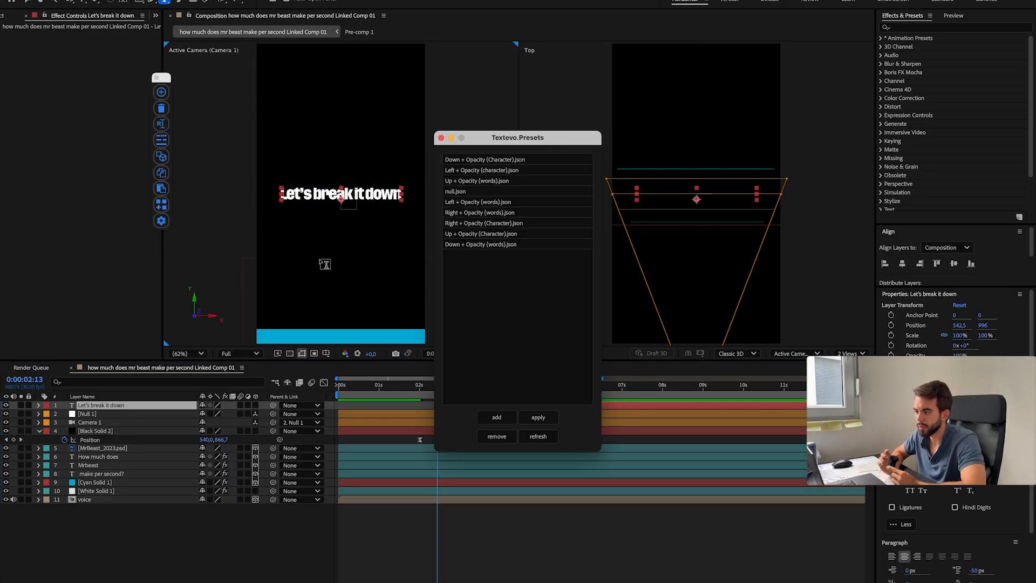
pyautogui.click(485, 161)
pyautogui.click(537, 417)
pyautogui.moveTo(438, 386); pyautogui.dragTo(474, 386)
pyautogui.press('u')
pyautogui.press('v')
pyautogui.click(417, 394)
pyautogui.press('space')
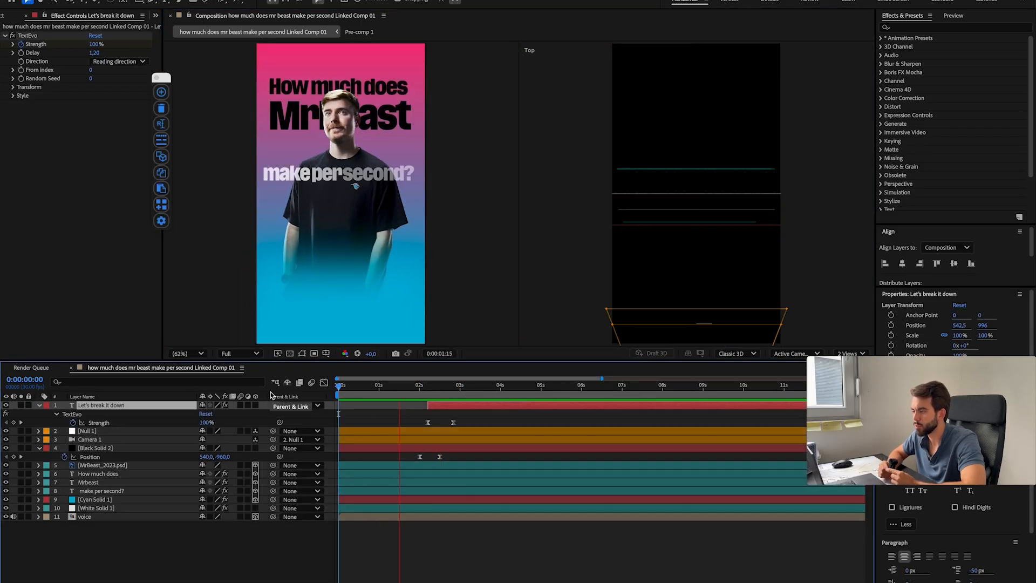
# Step: Move the black solid's ending Position keyframe and the new text's first Strength keyframe slightly later, and preview the transition
pyautogui.press('space')
pyautogui.moveTo(440, 457); pyautogui.dragTo(446, 458)
pyautogui.moveTo(421, 386); pyautogui.dragTo(432, 386)
pyautogui.moveTo(428, 423); pyautogui.dragTo(431, 423)
pyautogui.press('space')
pyautogui.click(416, 394)
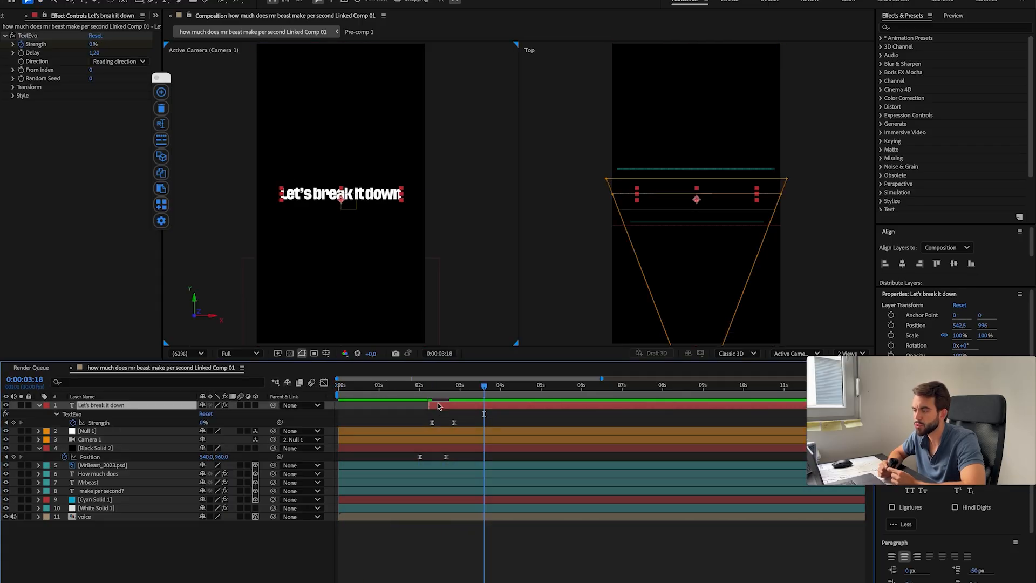
pyautogui.click(412, 394)
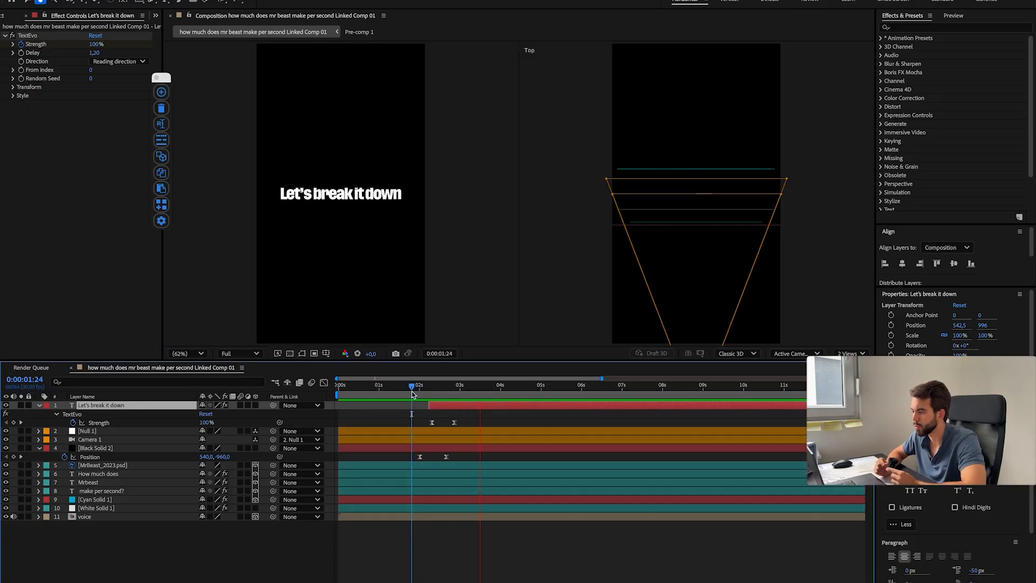
# Step: Save the project and rename the white background solid as "gradient"
pyautogui.press('super+s')
pyautogui.click(120, 501)
pyautogui.click(119, 509)
pyautogui.press('super+d')
pyautogui.press('Return')
pyautogui.write('gradient')
pyautogui.press('Return')
pyautogui.moveTo(88, 508); pyautogui.dragTo(122, 405)
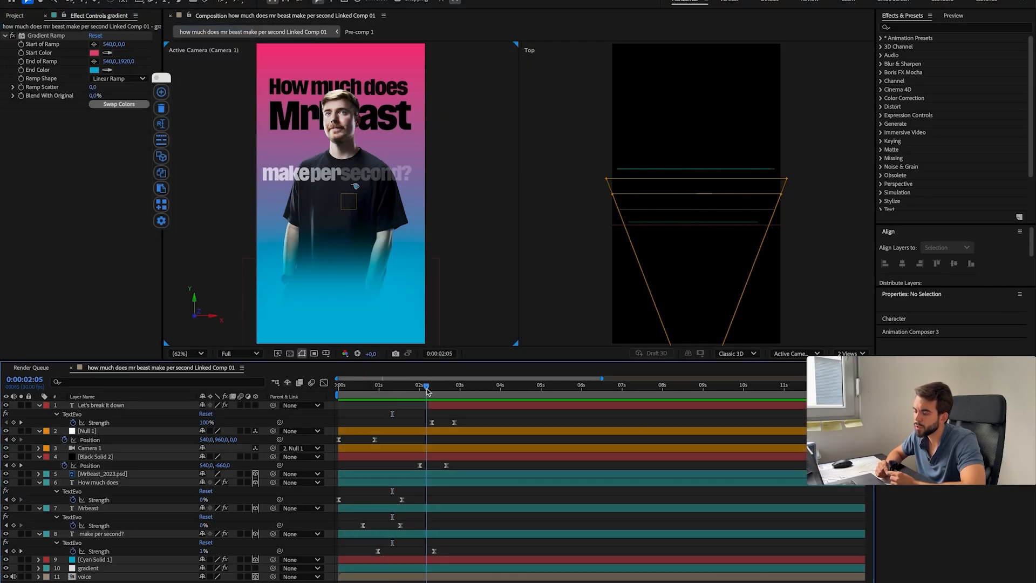
# Step: Collapse the expanded properties of the three MrBeast title text layers
pyautogui.click(324, 382)
pyautogui.click(323, 383)
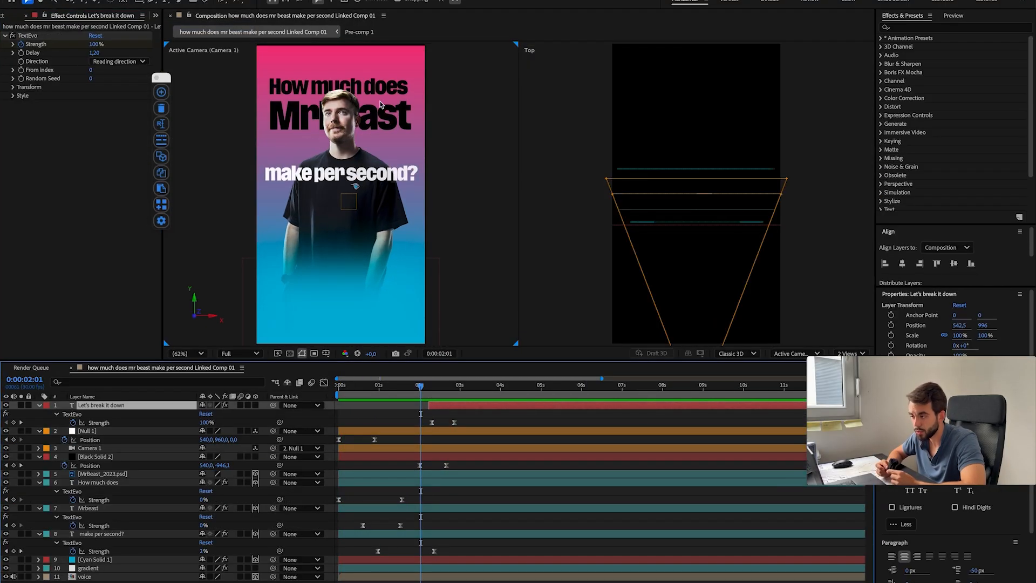
pyautogui.click(39, 482)
pyautogui.click(39, 490)
pyautogui.click(39, 499)
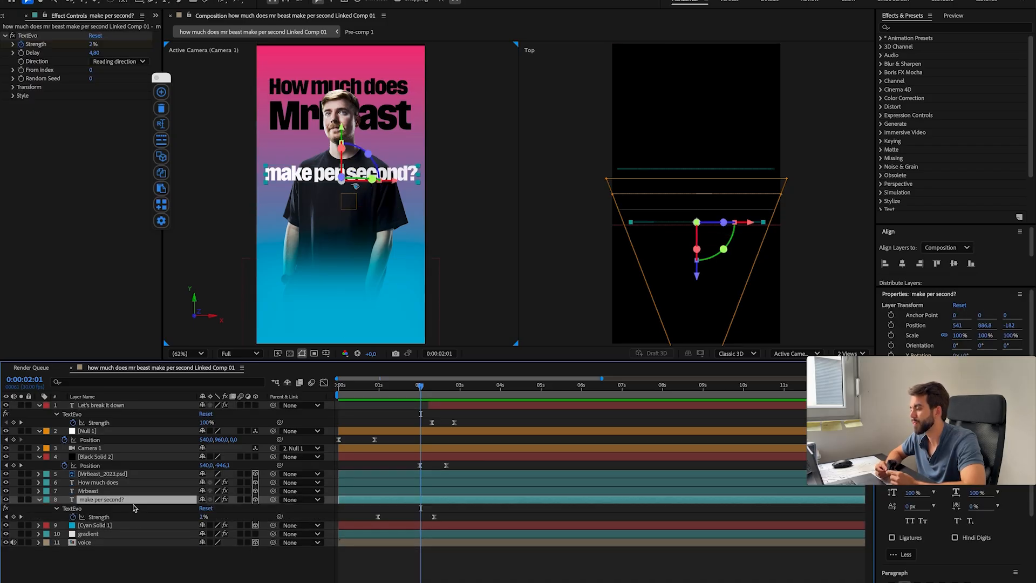
# Step: Select the null, camera and black solid layers, open the Flow easing extension and preview the animation from the start
pyautogui.click(153, 460)
pyautogui.keyDown('shift'); pyautogui.click(153, 432); pyautogui.keyUp('shift')
pyautogui.click(293, 1)
pyautogui.moveTo(318, 31)
pyautogui.click(566, 31)
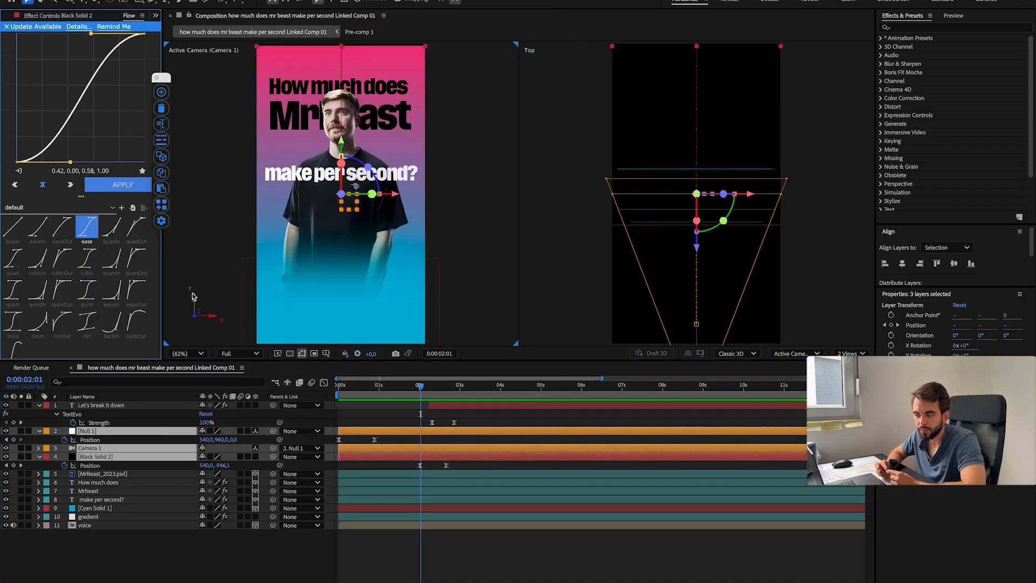
pyautogui.click(339, 386)
pyautogui.press('space')
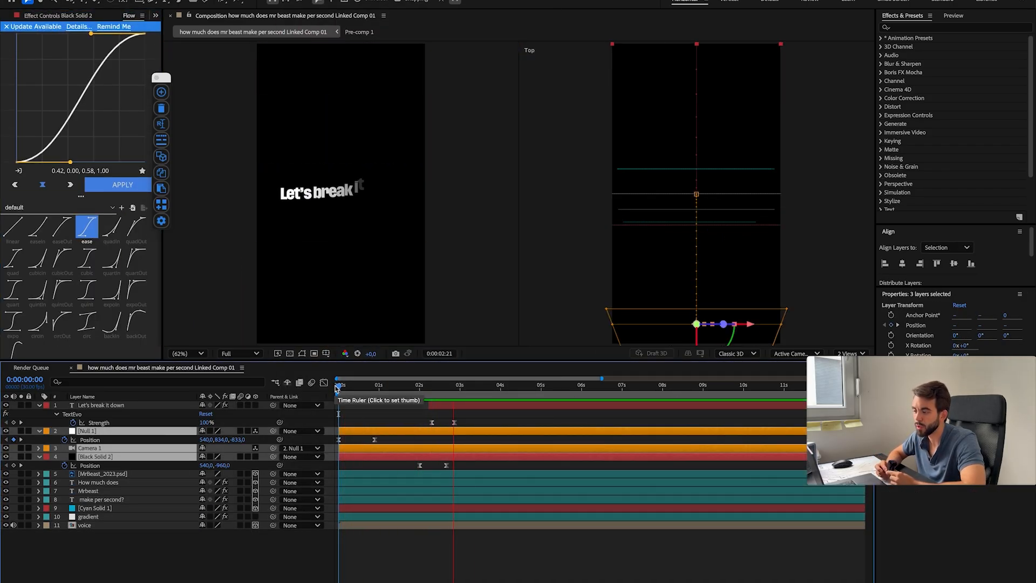
# Step: Try other Flow easing presets, including quad, while previewing the animation
pyautogui.press('space')
pyautogui.click(87, 259)
pyautogui.moveTo(357, 385); pyautogui.dragTo(275, 386)
pyautogui.press('space')
pyautogui.press('space')
pyautogui.moveTo(358, 386); pyautogui.dragTo(359, 386)
pyautogui.click(13, 260)
pyautogui.press('space')
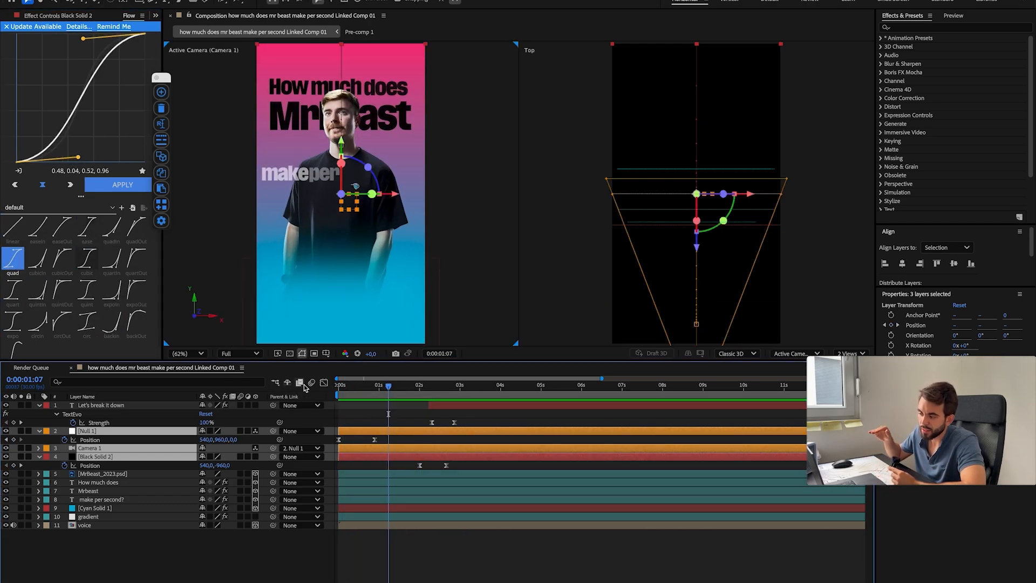
# Step: Show the null's Position keyframes in the speed graph and open their Keyframe Velocity settings
pyautogui.click(324, 383)
pyautogui.click(324, 383)
pyautogui.click(339, 385)
pyautogui.click(58, 16)
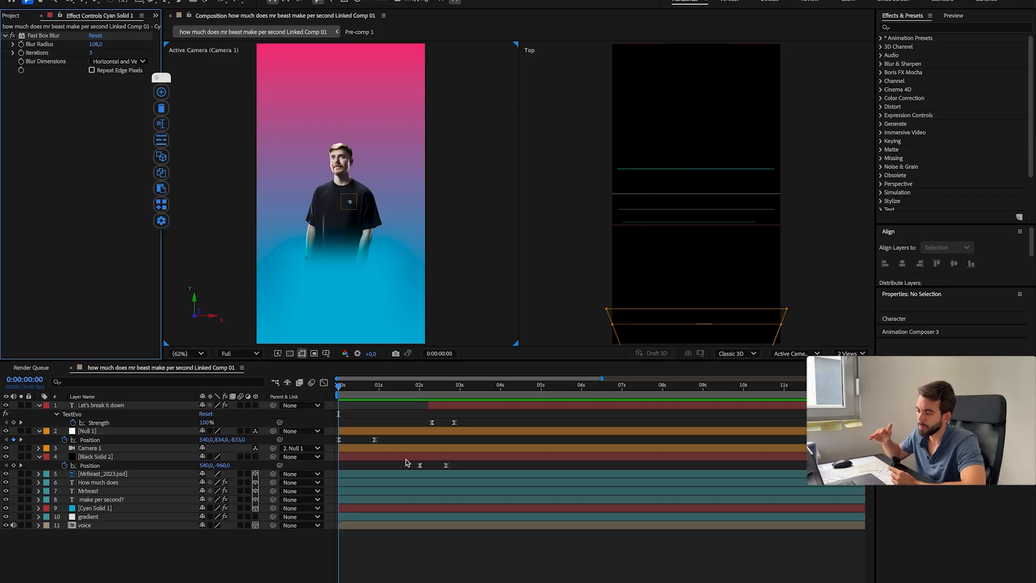
pyautogui.click(90, 440)
pyautogui.click(324, 382)
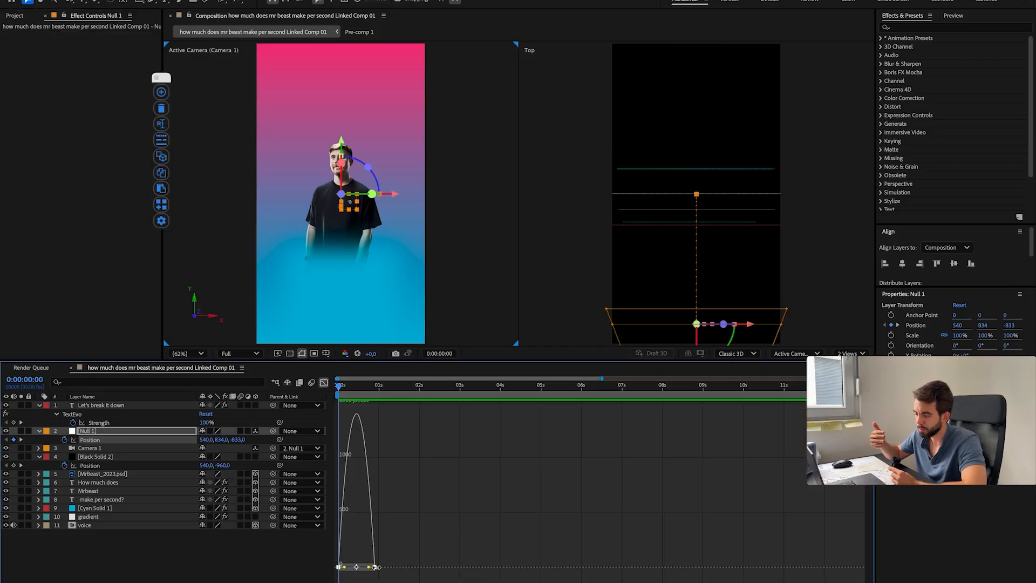
pyautogui.press('=')
pyautogui.doubleClick(412, 566)
pyautogui.press('Return')
pyautogui.doubleClick(338, 567)
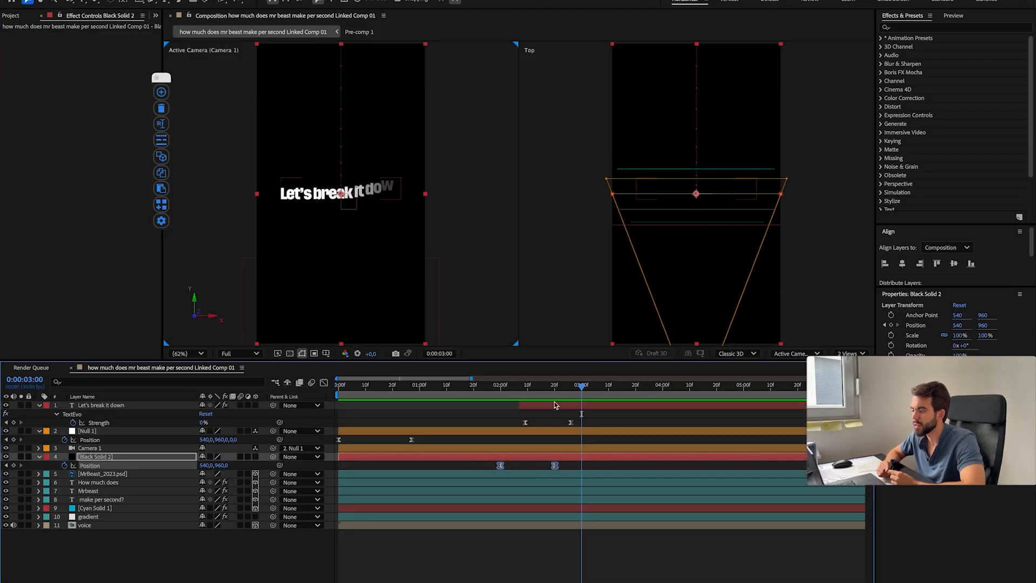
# Step: Set the outgoing influence of the black solid's first Position keyframe to 65% and open the second keyframe's velocity settings
pyautogui.click(530, 385)
pyautogui.click(323, 383)
pyautogui.doubleClick(501, 571)
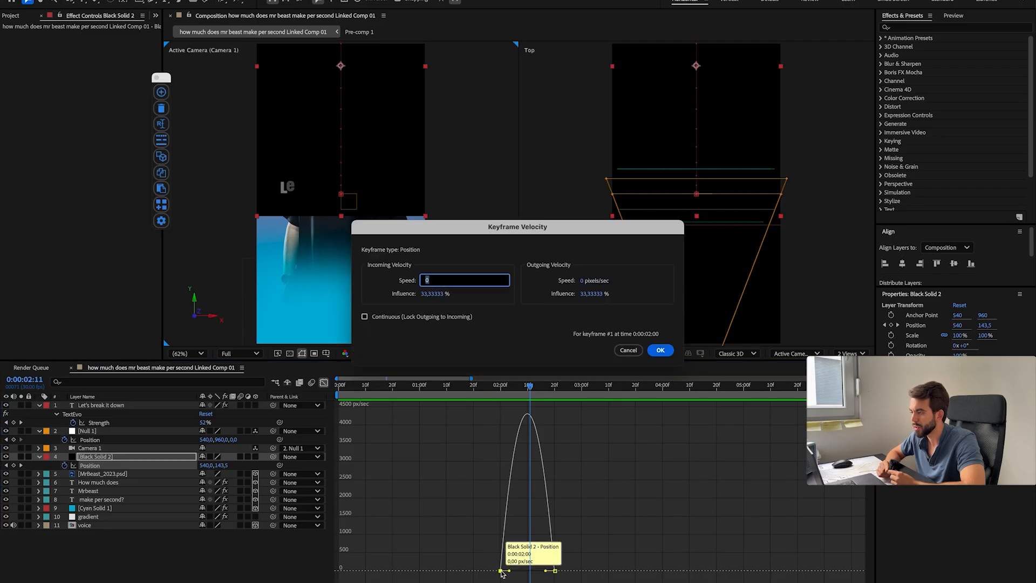
pyautogui.click(599, 294)
pyautogui.write('65')
pyautogui.press('Return')
pyautogui.doubleClick(555, 571)
pyautogui.press('Return')
pyautogui.doubleClick(555, 570)
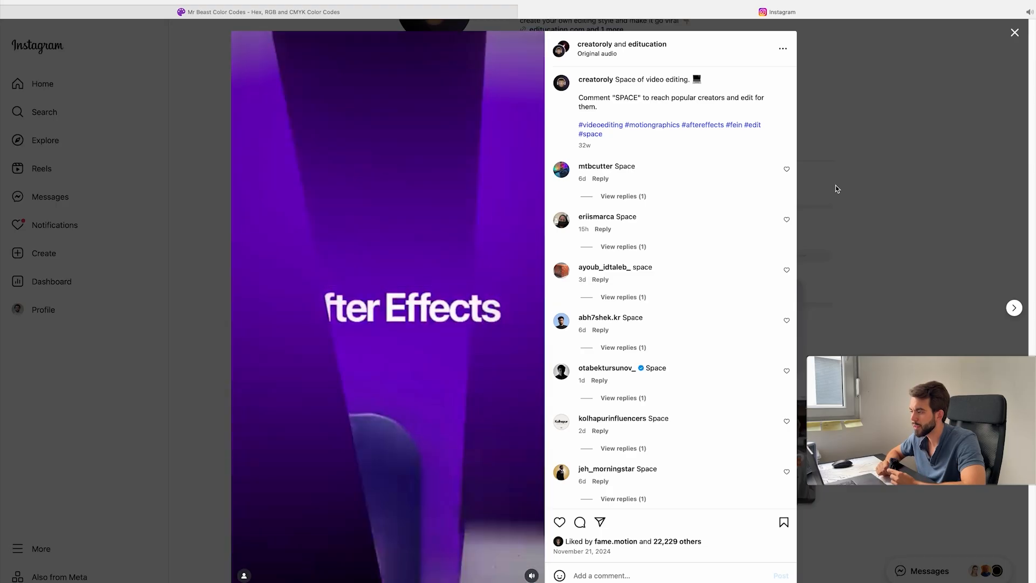
# Step: Duplicate the gradient layer above all other layers and apply the Linear Wipe effect to the copy
pyautogui.click(835, 185)
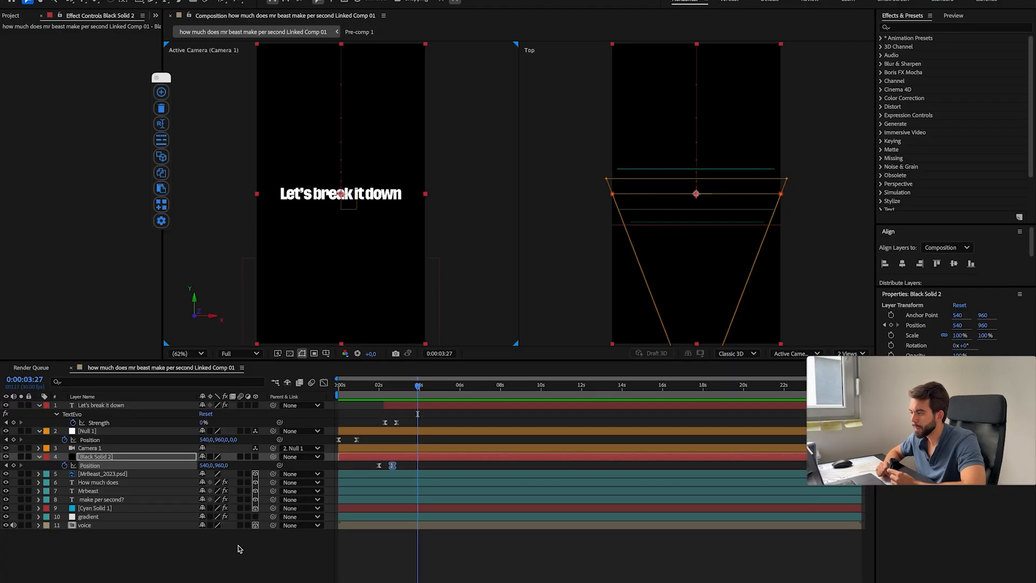
pyautogui.press('super+y')
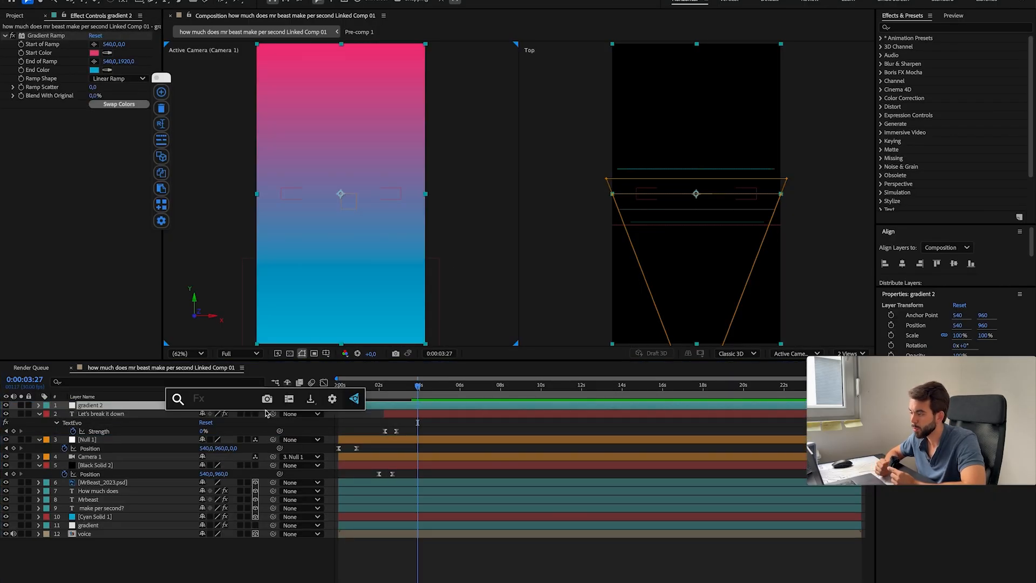
pyautogui.write('line')
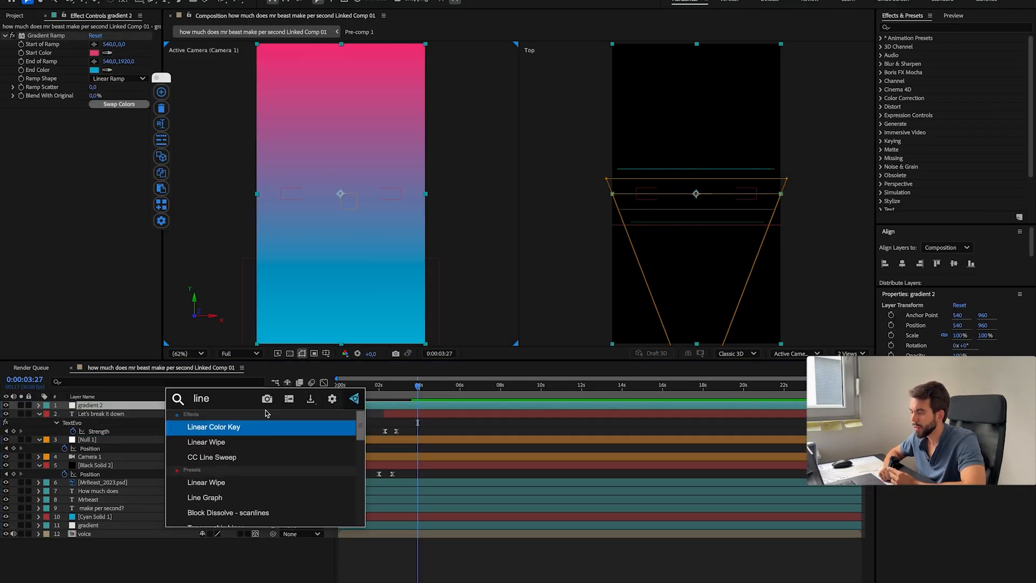
pyautogui.press('Down')
pyautogui.press('Return')
# Step: Rotate the gradient 2 layer to -15° and move it to Position -203, 1181
pyautogui.moveTo(91, 122)
pyautogui.mouseDown()
pyautogui.moveTo(120, 122)
pyautogui.moveTo(81, 121)
pyautogui.mouseUp()
pyautogui.moveTo(214, 414); pyautogui.dragTo(167, 412)
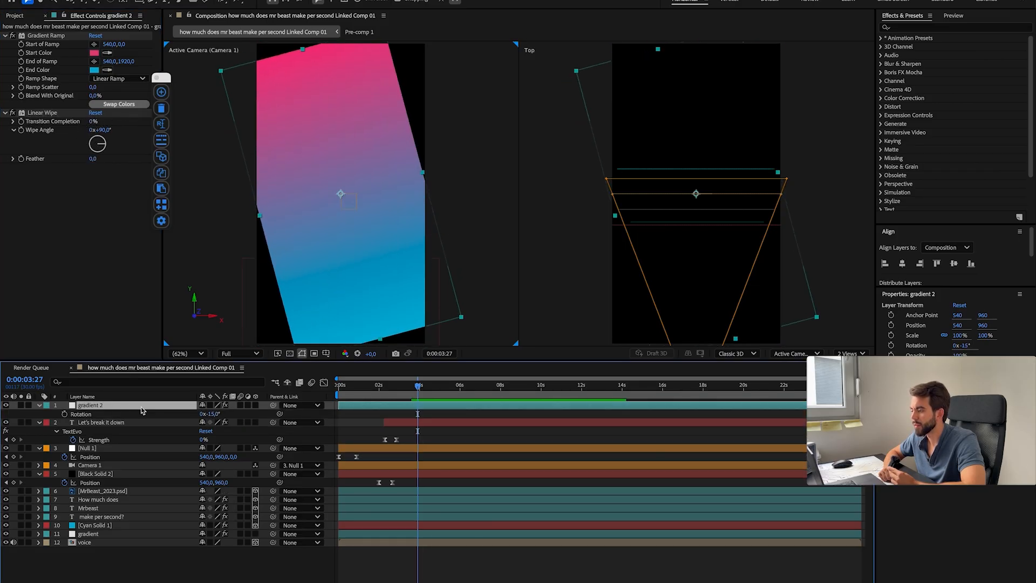
pyautogui.hotkey('shift', 's')
pyautogui.press('super+z')
pyautogui.hotkey('shift', 'p')
pyautogui.moveTo(305, 416); pyautogui.dragTo(402, 416)
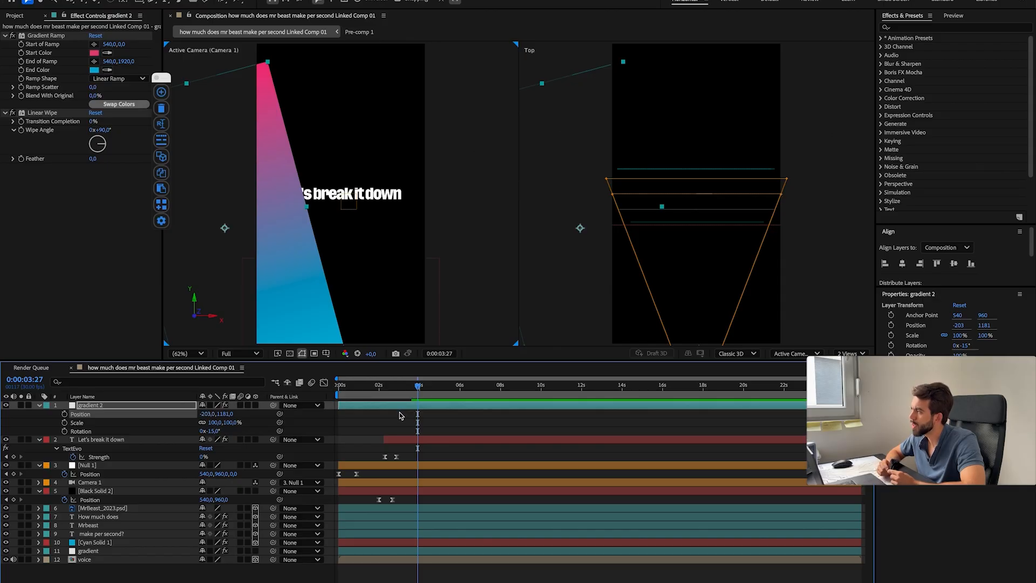
# Step: Scale gradient 2 to 141%, move it to X -616 and set its rotation to -10°
pyautogui.moveTo(215, 423); pyautogui.dragTo(233, 422)
pyautogui.moveTo(207, 414); pyautogui.dragTo(21, 414)
pyautogui.click(416, 430)
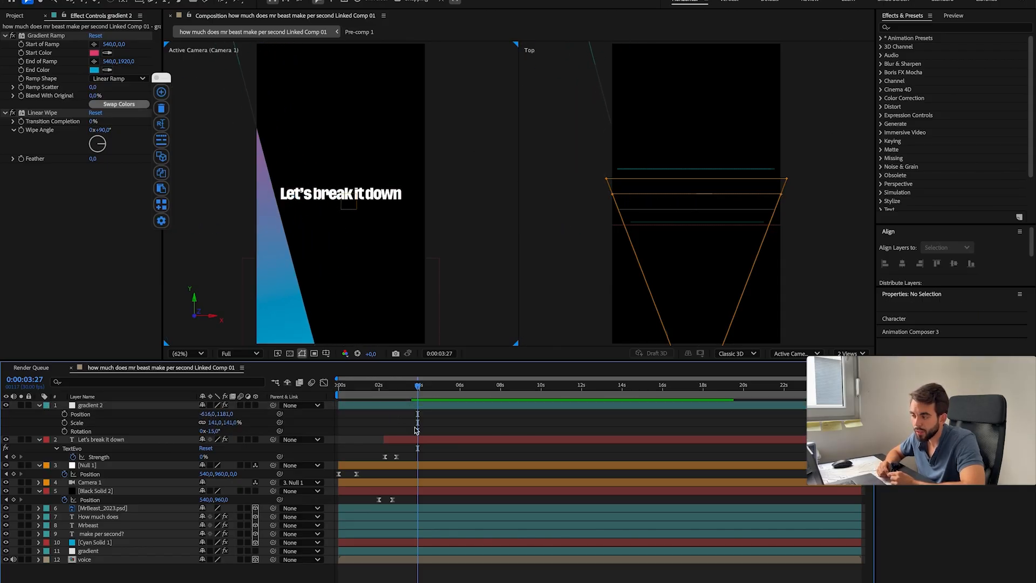
pyautogui.moveTo(209, 431)
pyautogui.mouseDown()
pyautogui.moveTo(232, 431)
pyautogui.moveTo(214, 431)
pyautogui.mouseUp()
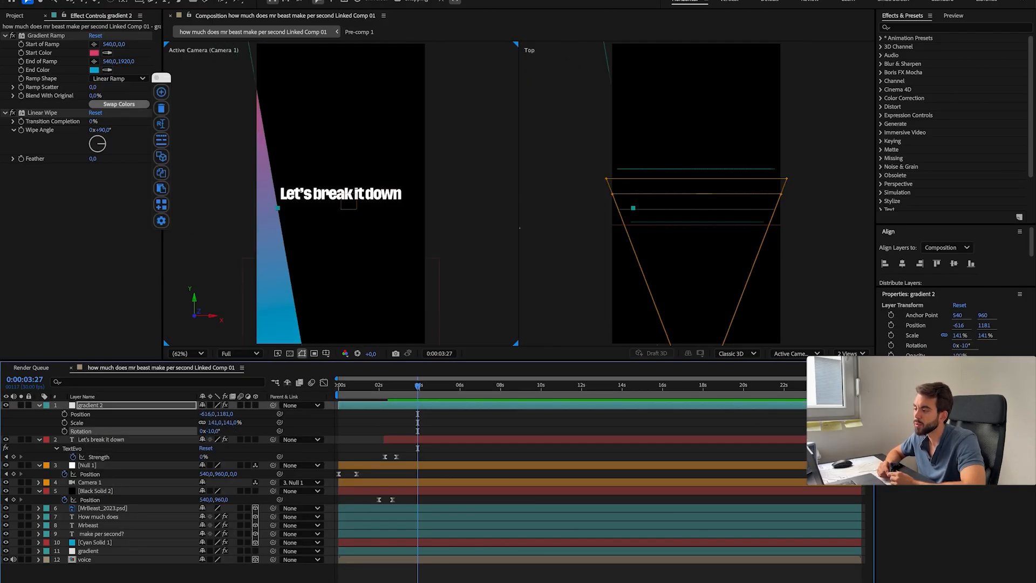
# Step: Duplicate gradient 2, straighten the copy to 0° and move it to Position -53, 920
pyautogui.hotkey('ctrl', 'd')
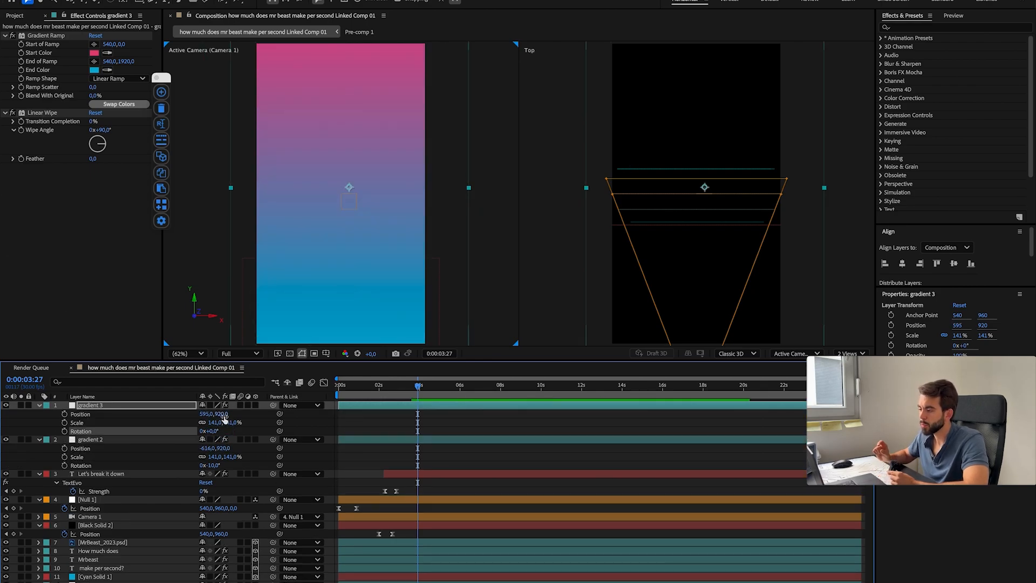
pyautogui.moveTo(224, 420); pyautogui.dragTo(214, 420)
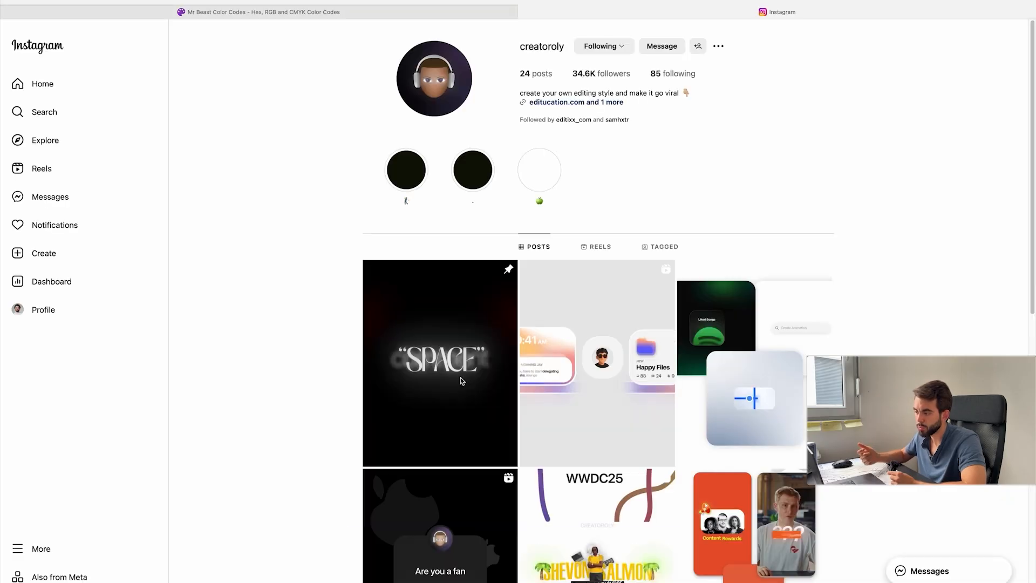
# Step: Switch to the browser and look at a reference post on the open Instagram profile
pyautogui.click(438, 344)
pyautogui.press('Escape')
pyautogui.click(438, 343)
pyautogui.click(823, 254)
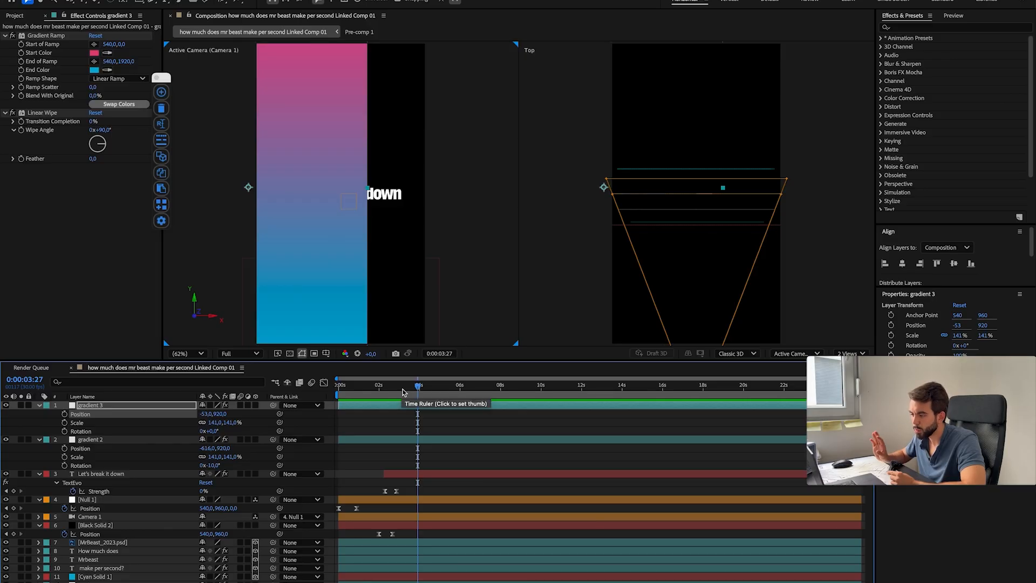
# Step: Add a Drop Shadow with softness 317 to gradient 2 and place gradient 3 beneath that layer
pyautogui.click(135, 440)
pyautogui.press('super+v')
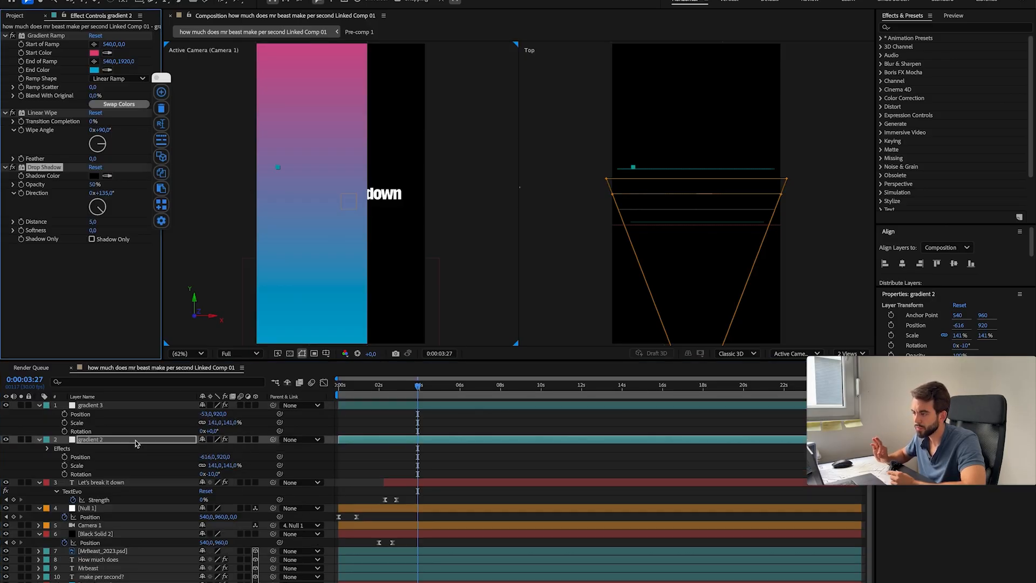
pyautogui.moveTo(111, 408); pyautogui.dragTo(110, 463)
# Step: Rotate gradient 3 to 6° and shift its horizontal position to -119
pyautogui.moveTo(205, 457); pyautogui.dragTo(238, 454)
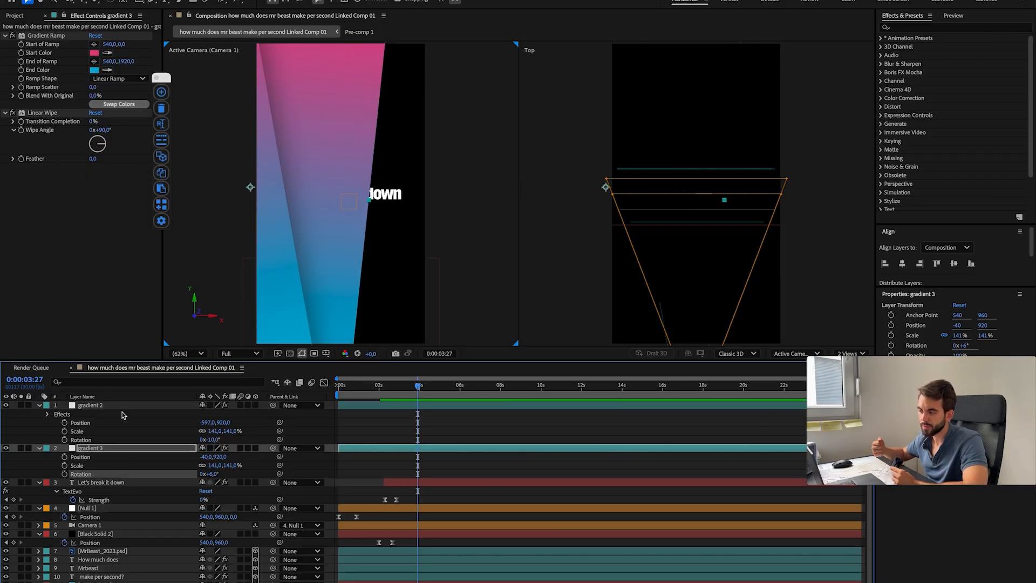
pyautogui.moveTo(205, 456); pyautogui.dragTo(189, 456)
# Step: Rename gradient 2 as "gradient left" and gradient 3 as "gradient middle"
pyautogui.click(103, 405)
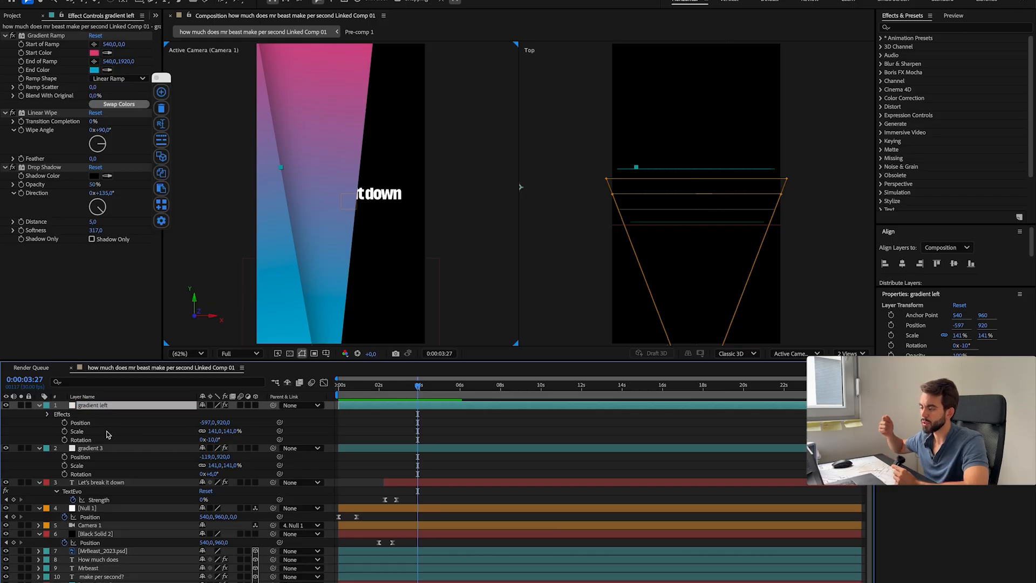
pyautogui.click(105, 448)
pyautogui.press('Return')
pyautogui.press('Right')
pyautogui.press('BackSpace')
# Step: Duplicate the gradient left layer and rename the copy as "gradient right"
pyautogui.click(105, 406)
pyautogui.press('super+d')
pyautogui.press('Return')
pyautogui.press('Right')
pyautogui.press('BackSpace')
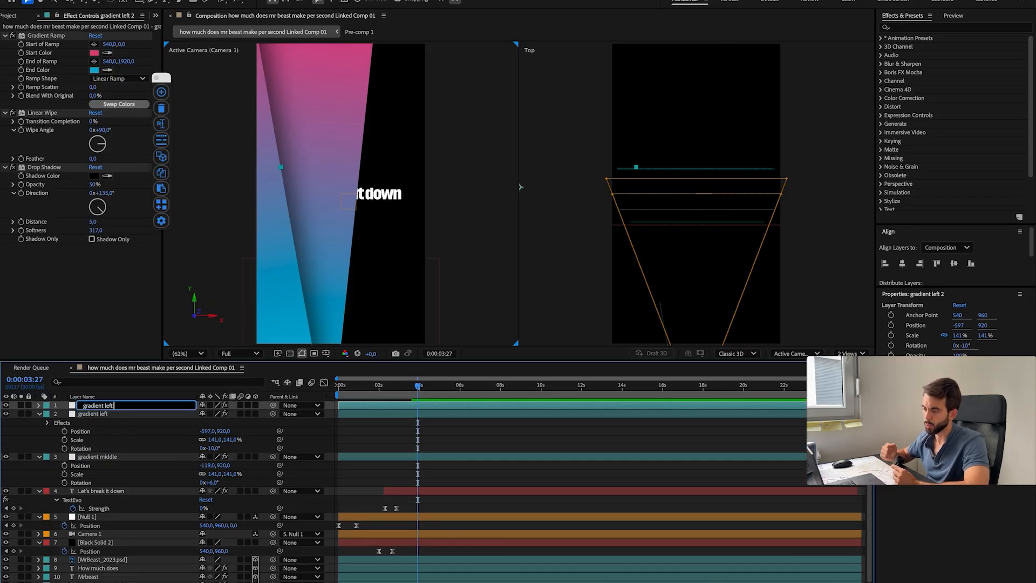
# Step: Rotate gradient right to 10° and move it horizontally to X 1584
pyautogui.press('p')
pyautogui.hotkey('shift', 's')
pyautogui.hotkey('shift', 'r')
pyautogui.moveTo(205, 414); pyautogui.dragTo(267, 414)
pyautogui.moveTo(213, 422); pyautogui.dragTo(229, 431)
pyautogui.moveTo(206, 414); pyautogui.dragTo(687, 386)
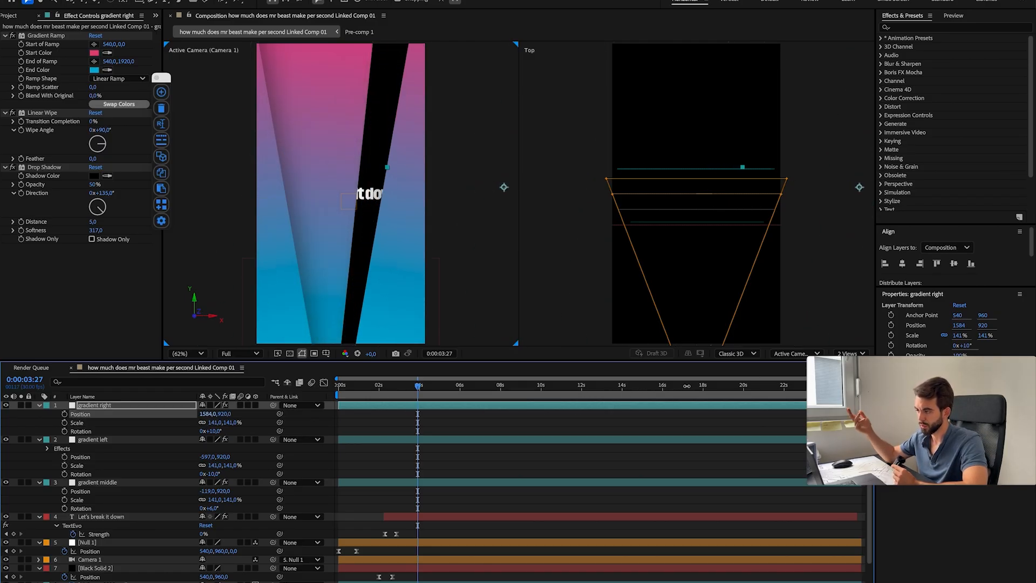
# Step: Reposition the gradient layers to fill the frame, with X at 1623 for right, -542 for left and 187 for middle
pyautogui.moveTo(206, 491); pyautogui.dragTo(311, 488)
pyautogui.moveTo(207, 414); pyautogui.dragTo(233, 414)
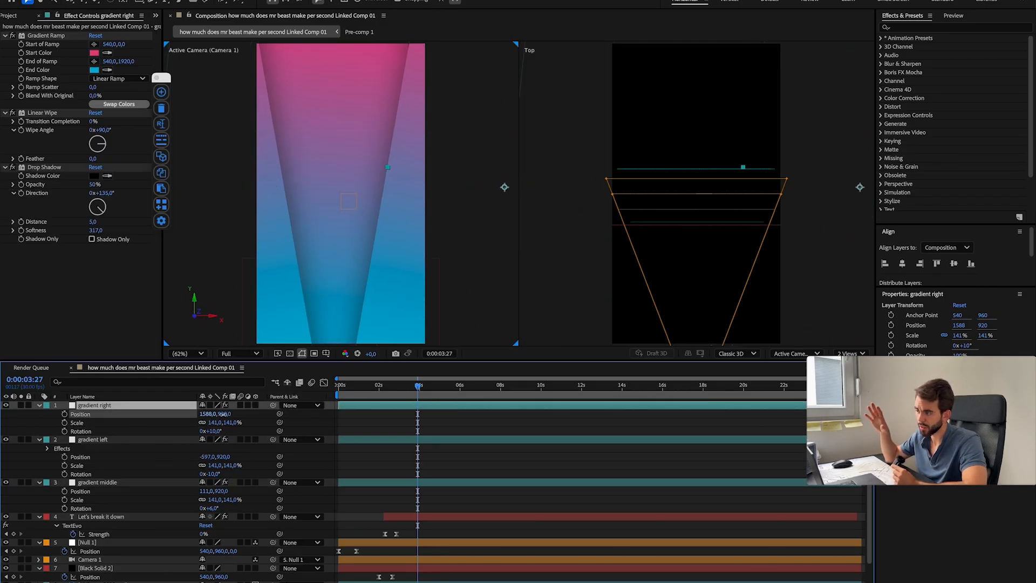
pyautogui.moveTo(233, 414); pyautogui.dragTo(246, 414)
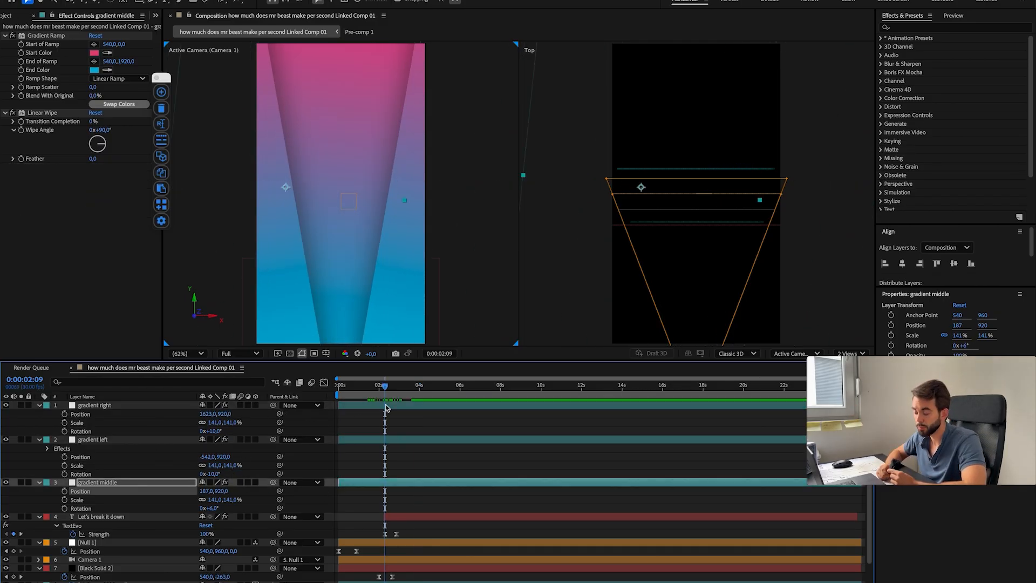
pyautogui.click(353, 439)
pyautogui.click(354, 405)
pyautogui.click(353, 440)
pyautogui.click(353, 482)
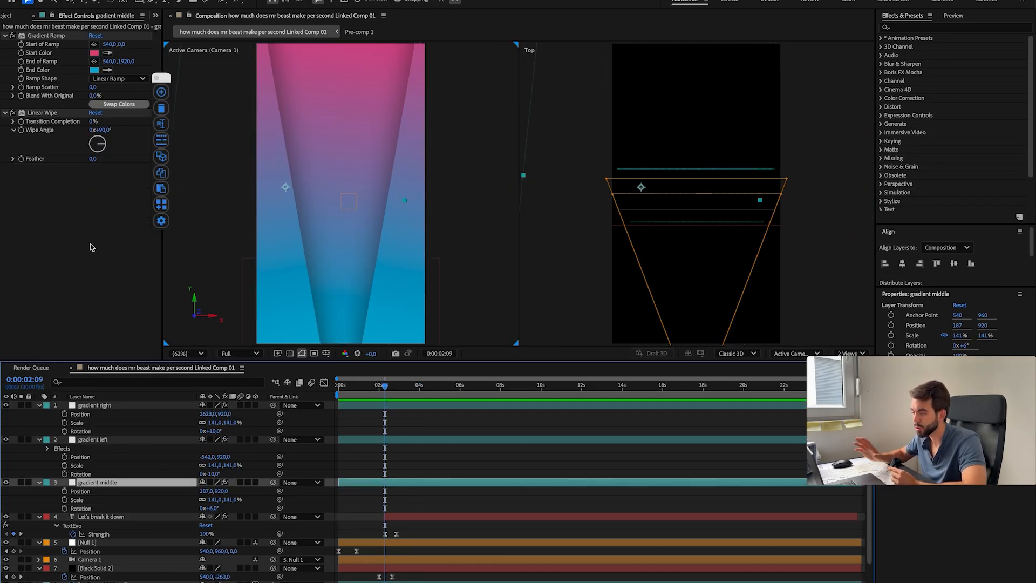
# Step: Keyframe the Linear Wipe Transition Completion on gradient left from 0:00:00:00 and set its Wipe Angle to 0°
pyautogui.click(353, 408)
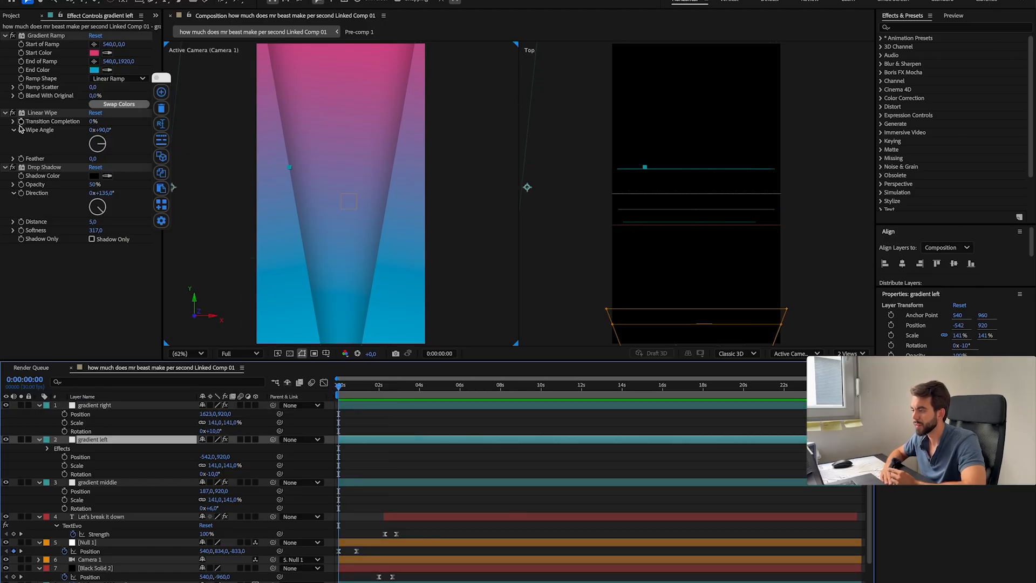
pyautogui.moveTo(224, 123); pyautogui.dragTo(96, 170)
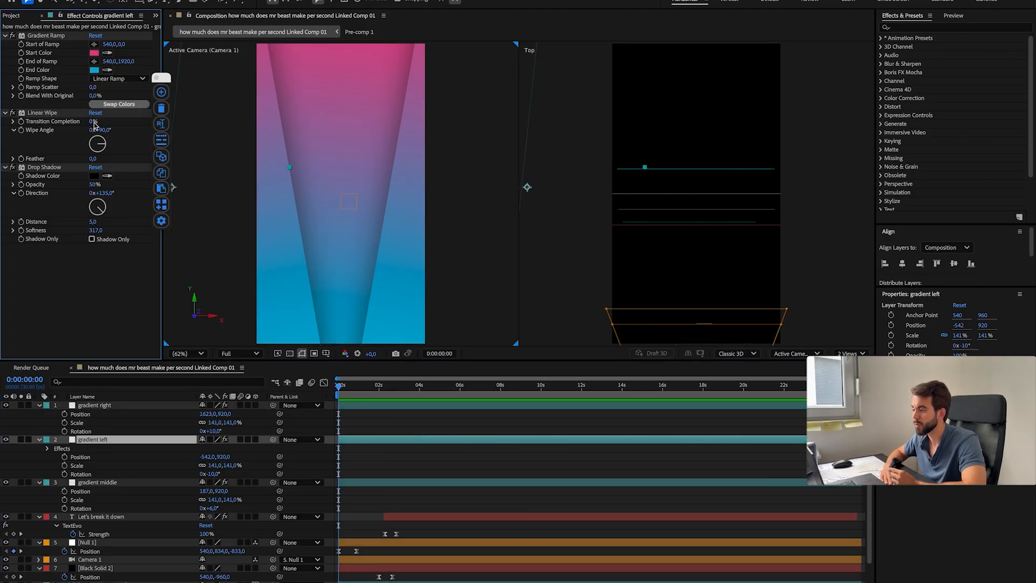
pyautogui.hotkey('ctrl', 'z')
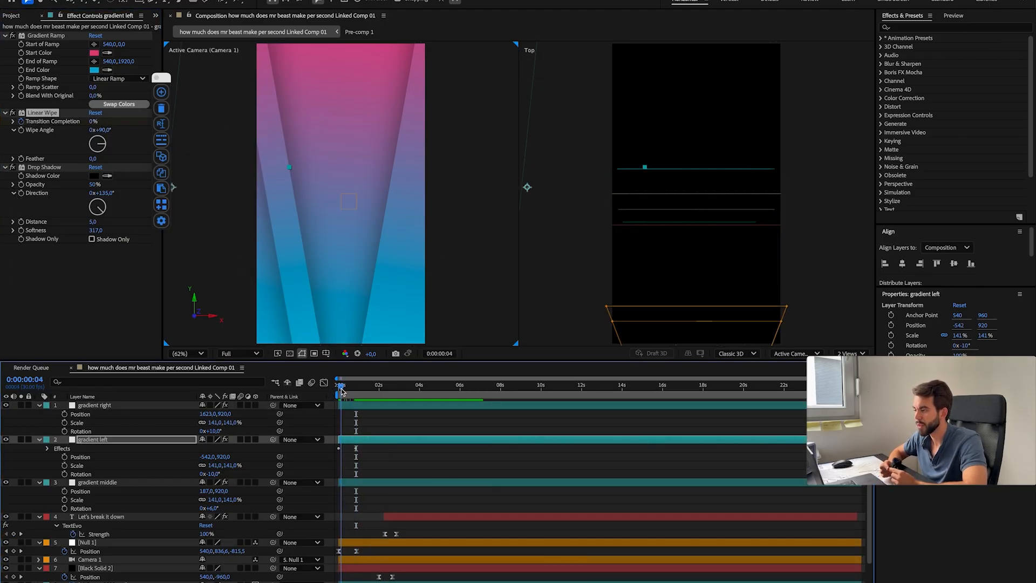
pyautogui.moveTo(95, 130); pyautogui.dragTo(117, 130)
pyautogui.press('Return')
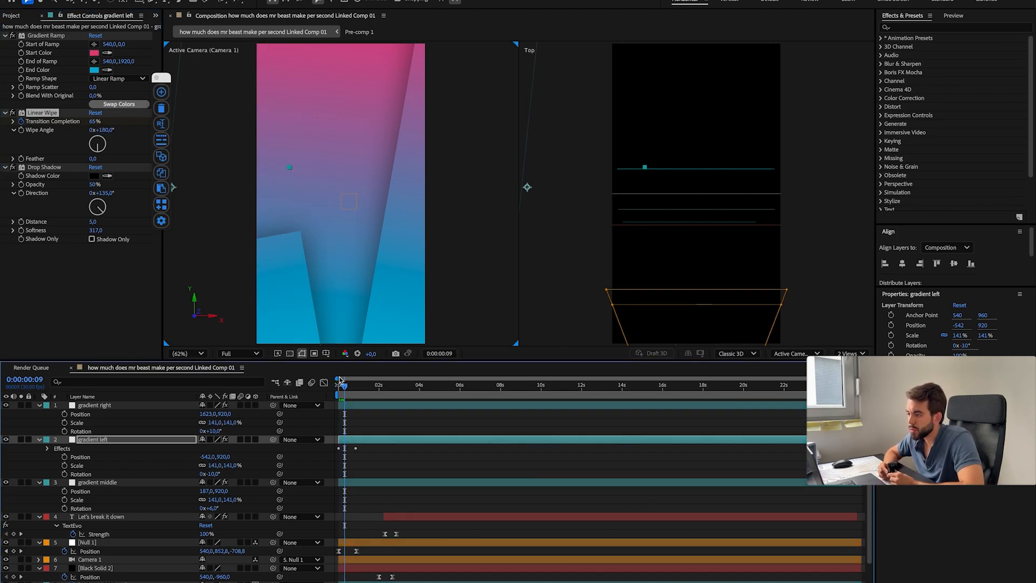
pyautogui.press('Return')
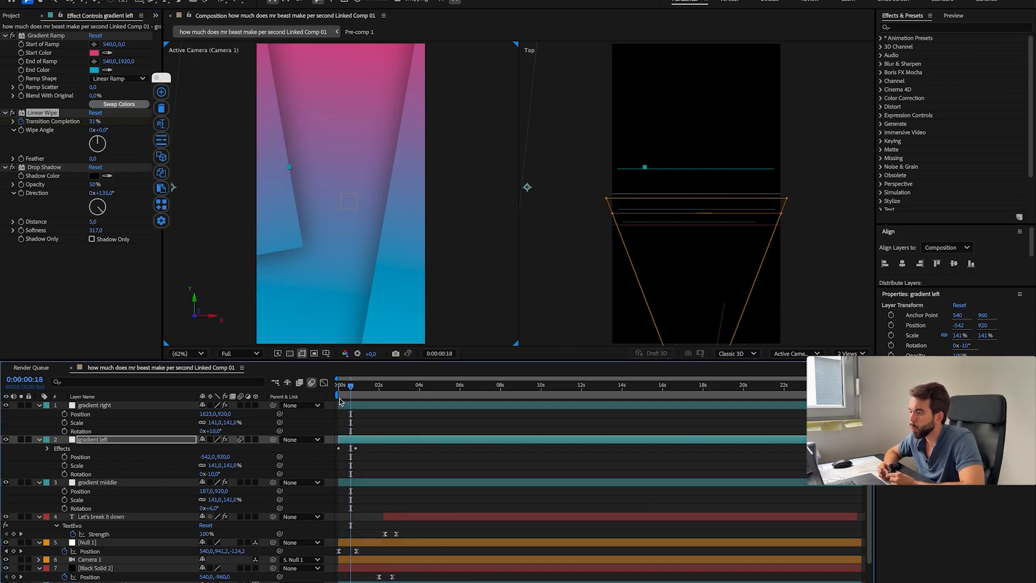
pyautogui.moveTo(351, 389); pyautogui.dragTo(348, 393)
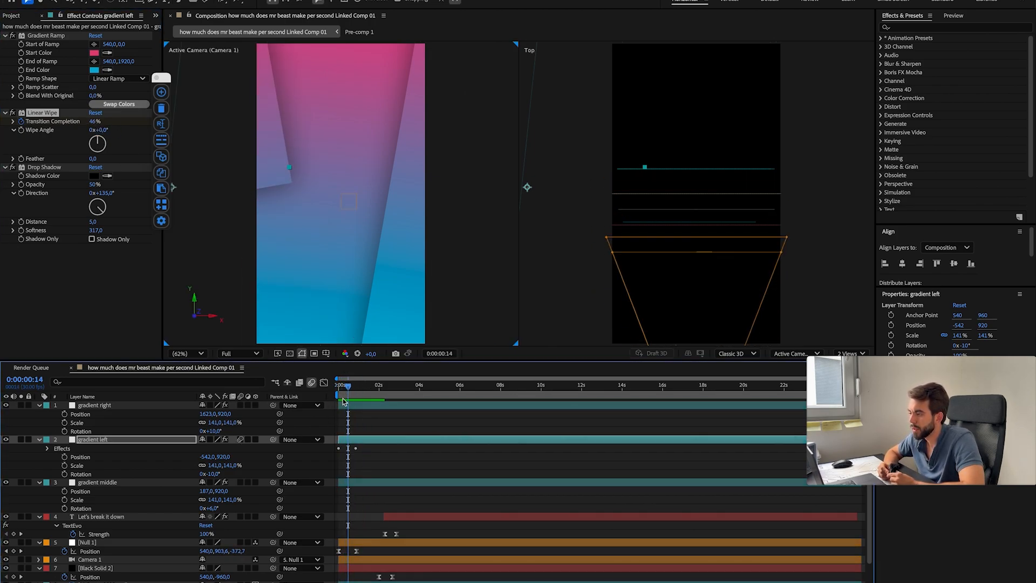
pyautogui.click(256, 440)
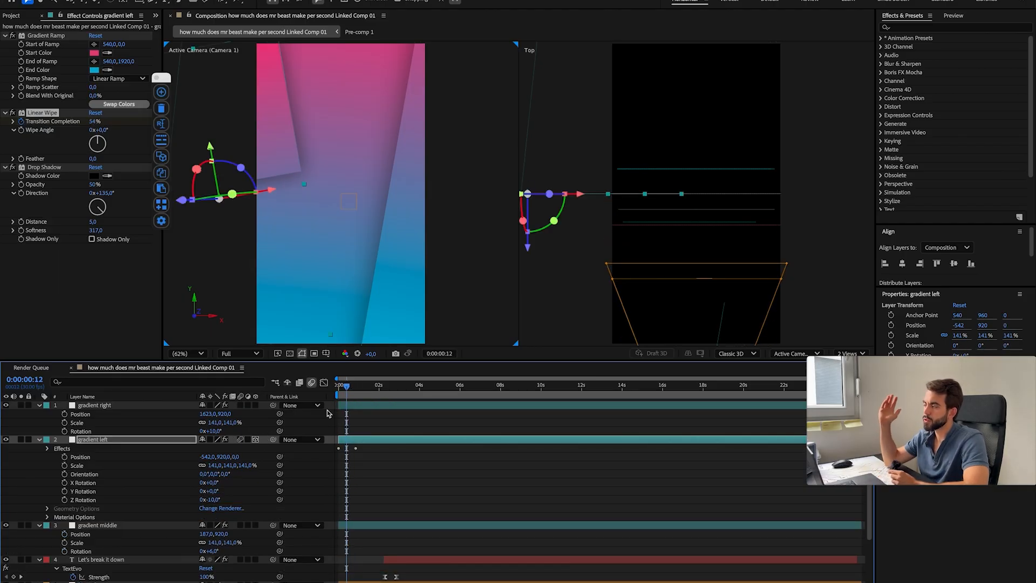
pyautogui.moveTo(351, 397)
pyautogui.mouseDown()
pyautogui.moveTo(342, 398)
pyautogui.moveTo(360, 405)
pyautogui.mouseUp()
pyautogui.press('super+z')
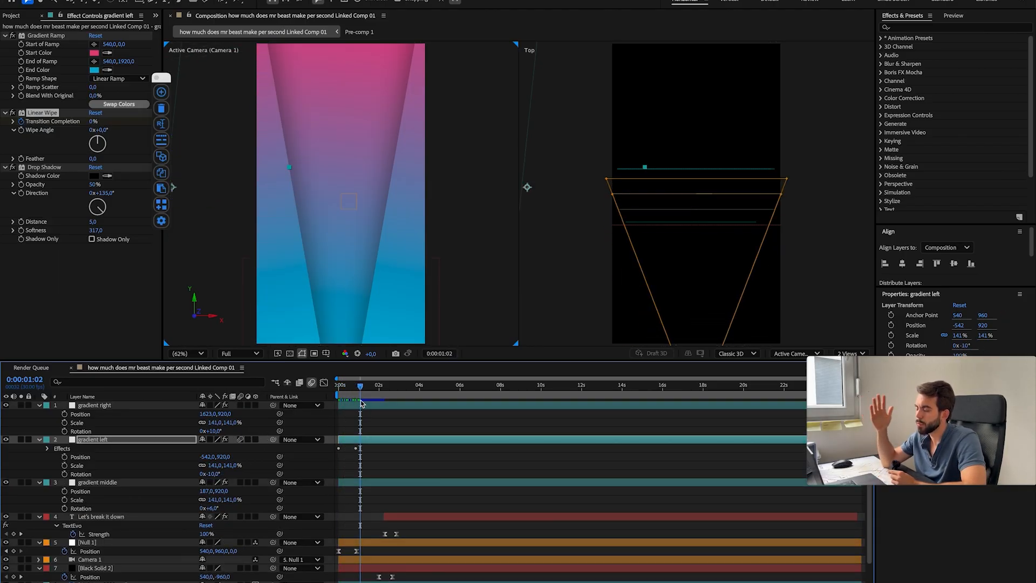
pyautogui.press('Delete')
pyautogui.click(64, 456)
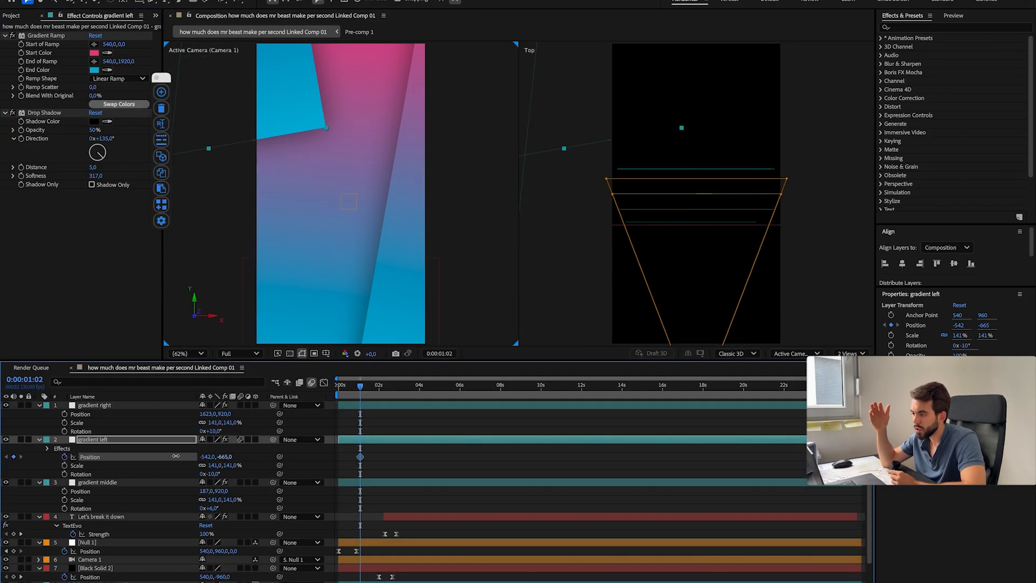
pyautogui.click(432, 385)
pyautogui.click(128, 405)
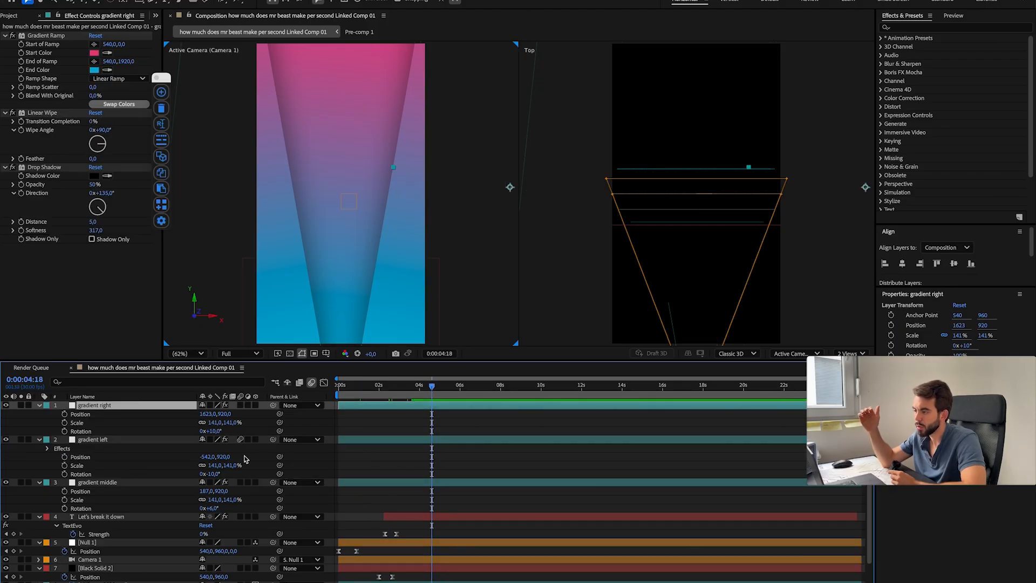
pyautogui.moveTo(291, 226); pyautogui.dragTo(326, 176)
pyautogui.press('super+z')
pyautogui.press('super+shift+z')
pyautogui.press('super+z')
# Step: Place gradient left above gradient right in the layer order and shift it to start at 0:00:03:18
pyautogui.moveTo(103, 440); pyautogui.dragTo(97, 403)
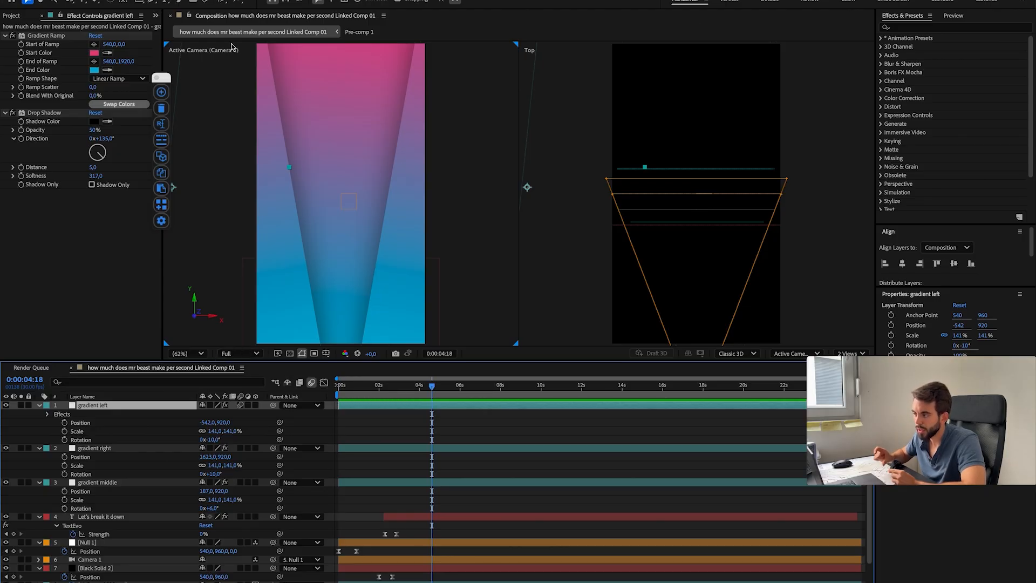
pyautogui.moveTo(285, 411); pyautogui.dragTo(241, 339)
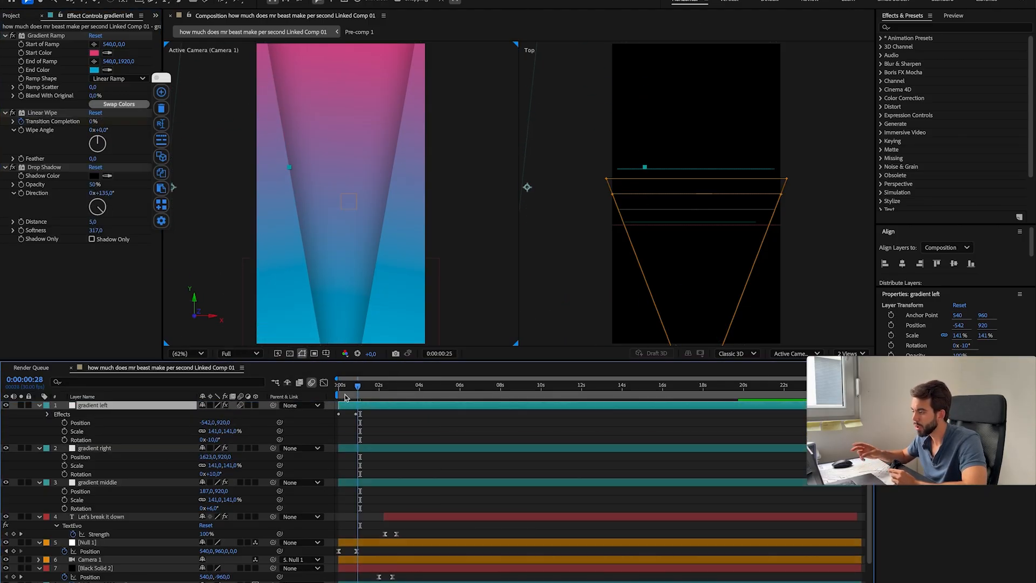
pyautogui.click(416, 386)
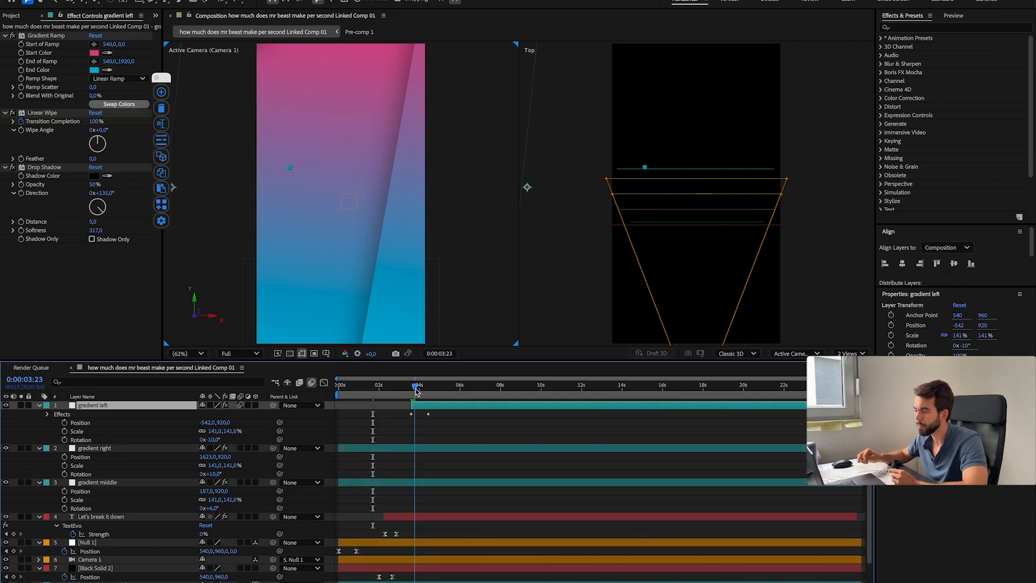
pyautogui.moveTo(410, 394); pyautogui.dragTo(420, 392)
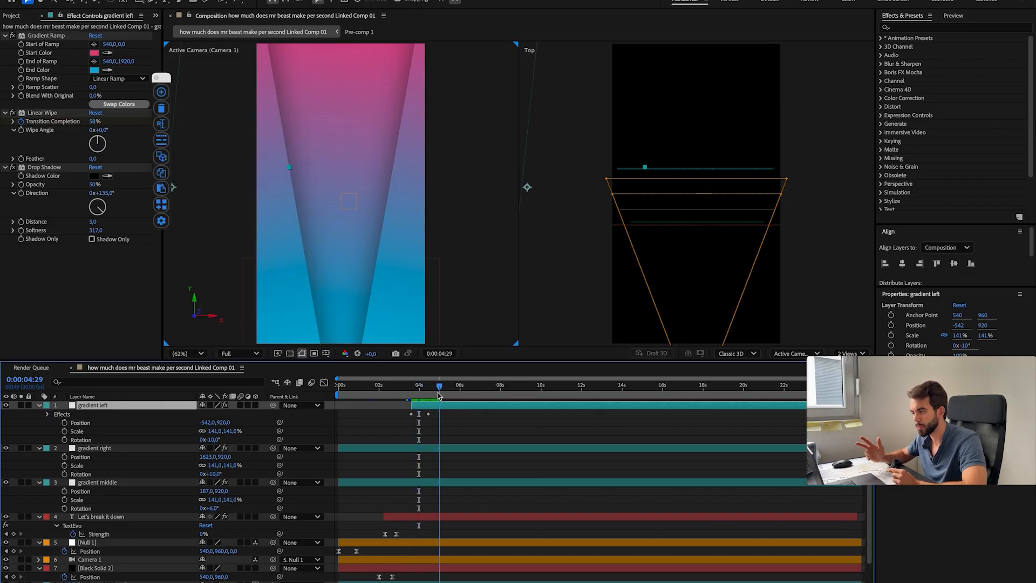
# Step: Copy gradient left's animated Linear Wipe onto gradient right and gradient middle, and trim both layers to start at 0:00:03:18
pyautogui.click(42, 113)
pyautogui.press('super+c')
pyautogui.click(412, 387)
pyautogui.click(384, 448)
pyautogui.keyDown('shift'); pyautogui.click(383, 483); pyautogui.keyUp('shift')
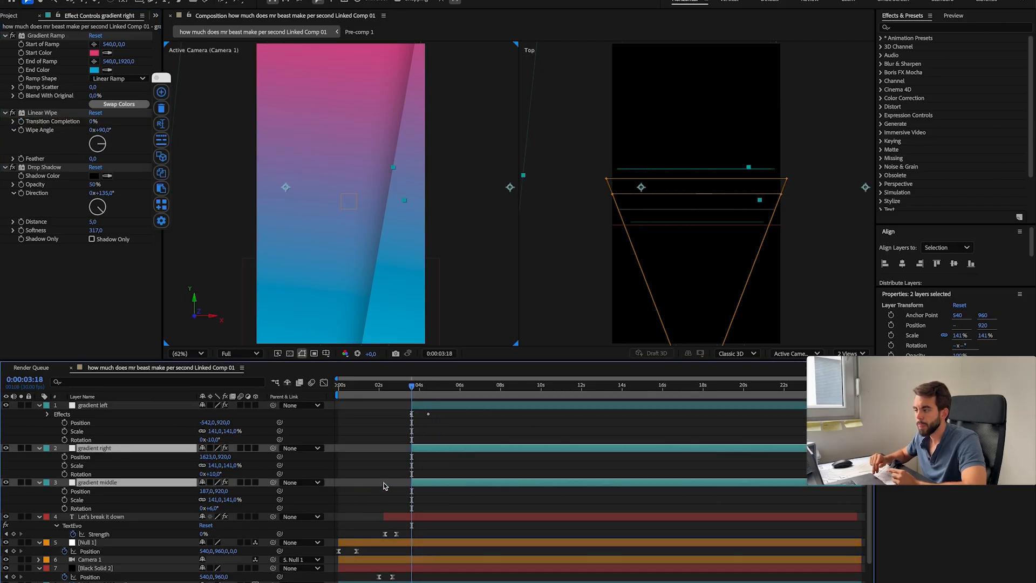
pyautogui.press('super+v')
pyautogui.hotkey('alt', '[')
pyautogui.moveTo(425, 394); pyautogui.dragTo(419, 396)
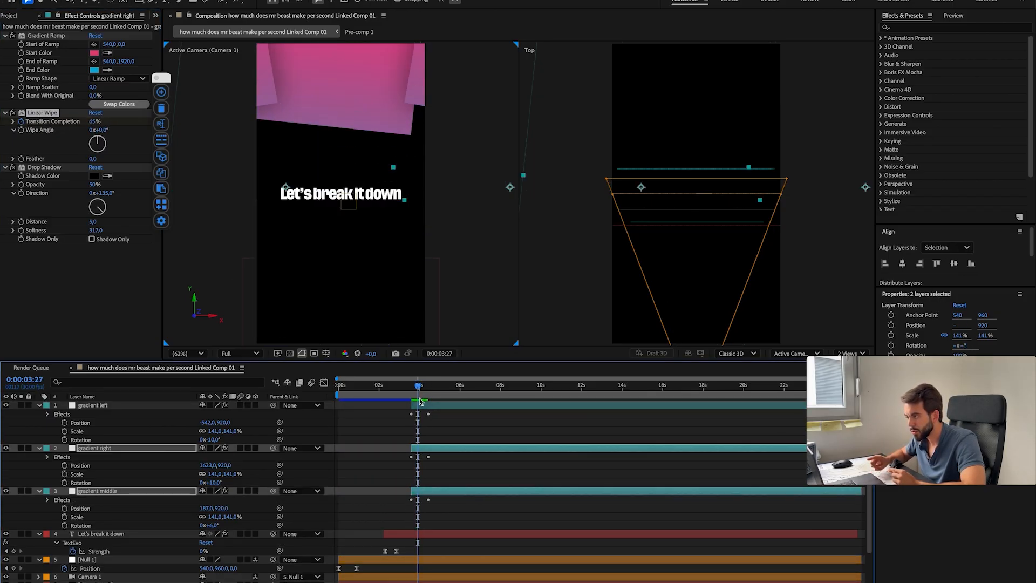
# Step: Shift the three gradient layers to start at 0:00:03:13 and move their ending Transition Completion keyframes closer to the start
pyautogui.click(427, 405)
pyautogui.keyDown('shift'); pyautogui.click(433, 490); pyautogui.keyUp('shift')
pyautogui.press('u')
pyautogui.press('=')
pyautogui.press('=')
pyautogui.click(379, 397)
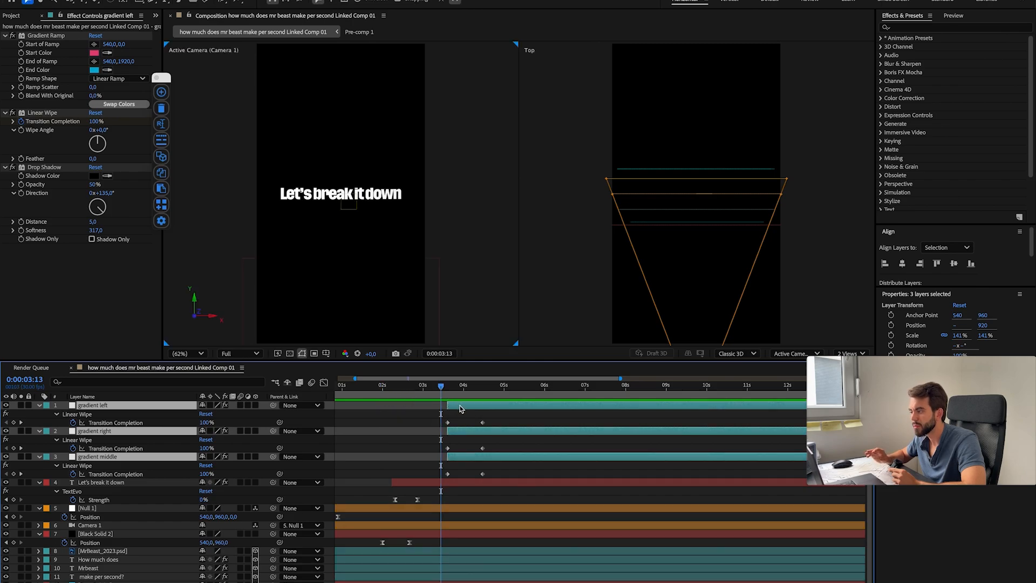
pyautogui.moveTo(461, 408); pyautogui.dragTo(454, 388)
pyautogui.moveTo(472, 432); pyautogui.dragTo(465, 432)
pyautogui.moveTo(471, 458); pyautogui.dragTo(455, 474)
pyautogui.click(438, 389)
pyautogui.moveTo(438, 391); pyautogui.dragTo(447, 391)
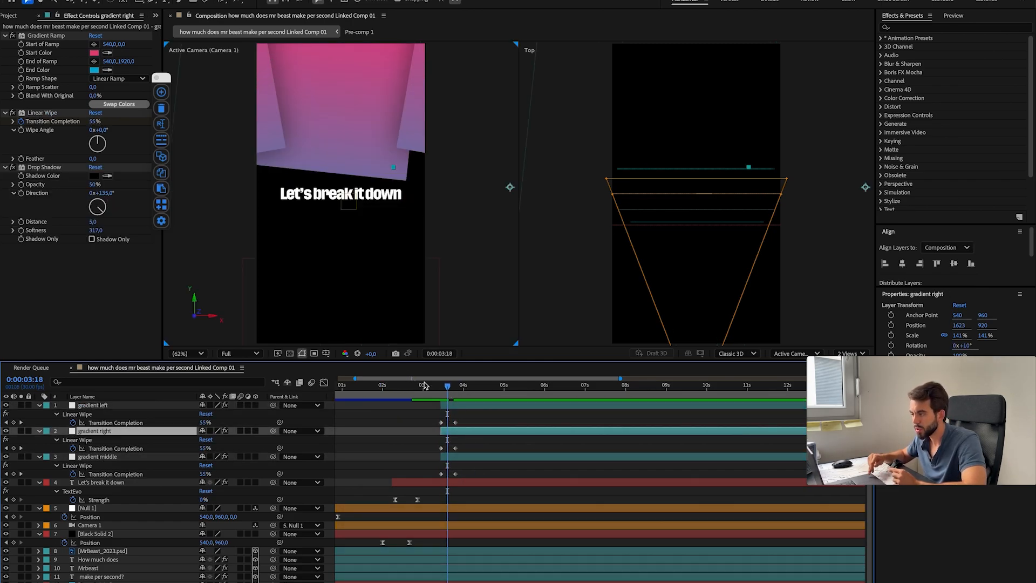
pyautogui.write('180')
pyautogui.press('Return')
pyautogui.press('super+z')
# Step: Set gradient middle's Wipe Angle to 180° and shorten all three wipes by moving their ending Transition Completion keyframes slightly earlier
pyautogui.click(477, 458)
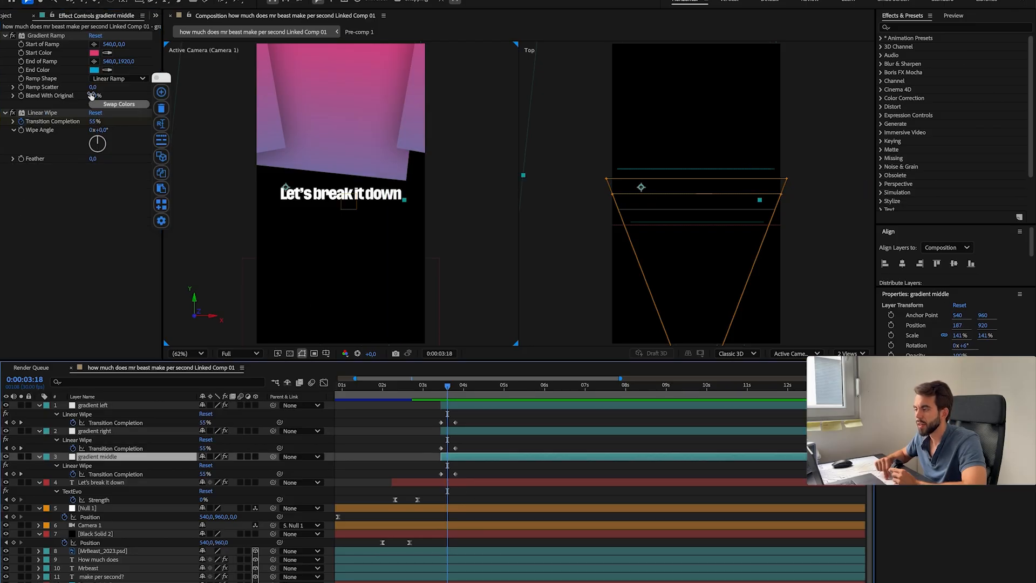
pyautogui.write('180')
pyautogui.press('Return')
pyautogui.moveTo(448, 386); pyautogui.dragTo(451, 477)
pyautogui.moveTo(455, 449); pyautogui.dragTo(451, 448)
pyautogui.click(432, 387)
pyautogui.press('space')
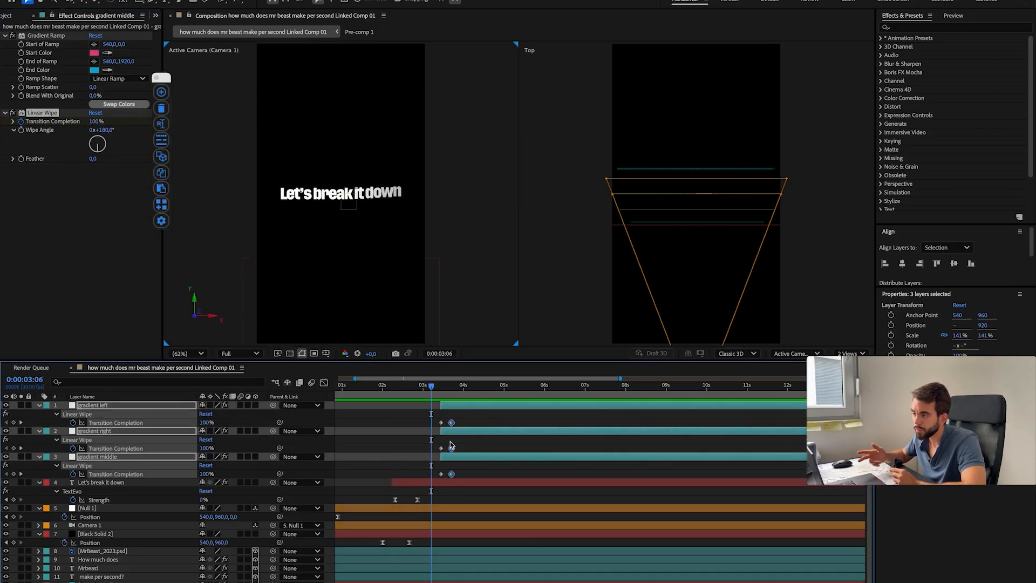
# Step: Stagger the gradient layers to start at about 0:00:03:00 for left, 0:00:03:06 for middle and 0:00:03:13 for right
pyautogui.moveTo(458, 405); pyautogui.dragTo(439, 406)
pyautogui.moveTo(423, 387); pyautogui.dragTo(431, 388)
pyautogui.moveTo(456, 431); pyautogui.dragTo(445, 457)
pyautogui.press('space')
pyautogui.press('space')
pyautogui.moveTo(439, 432); pyautogui.dragTo(449, 432)
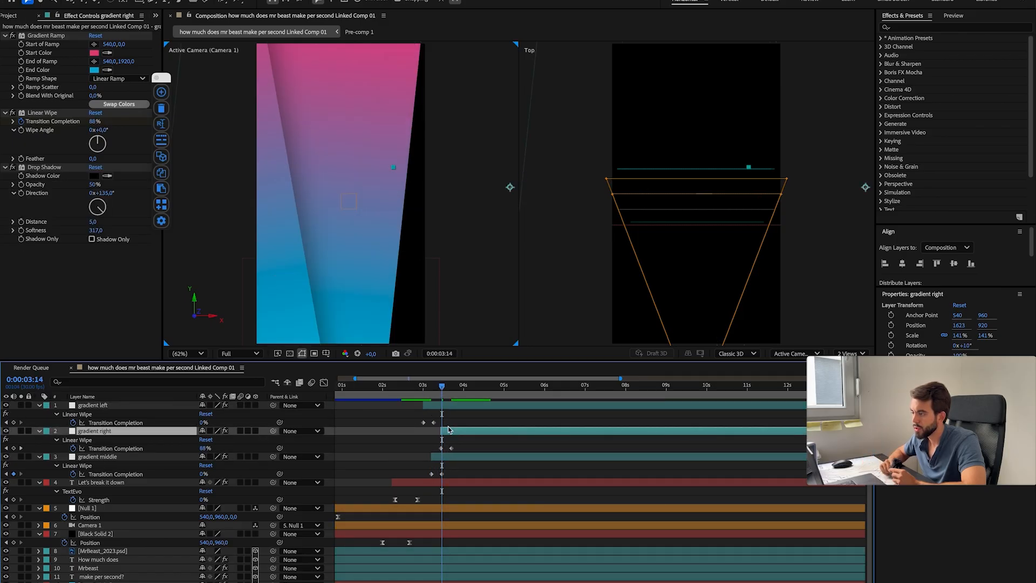
pyautogui.click(431, 387)
pyautogui.press('space')
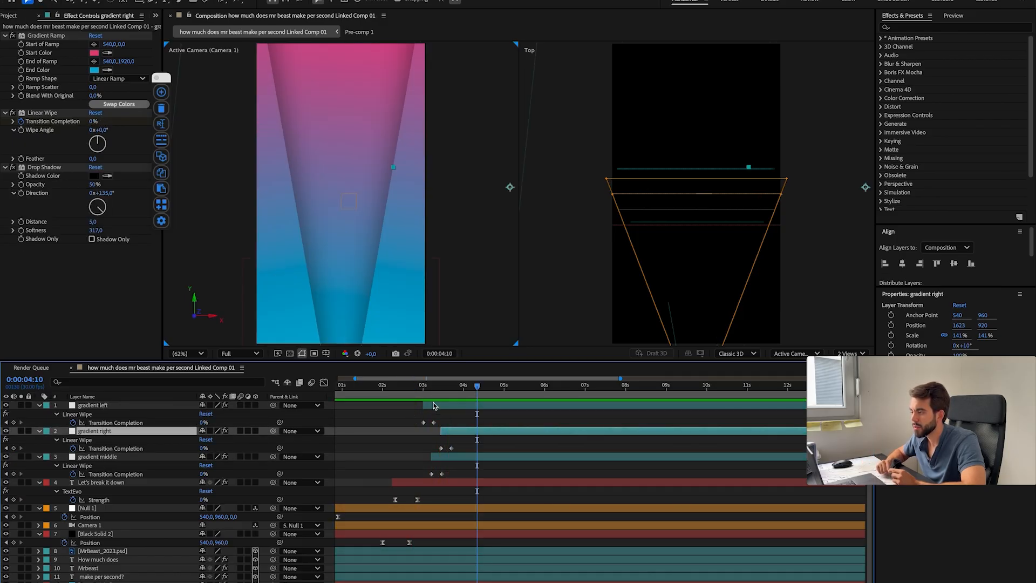
# Step: Trim the ends of the MrBeast image, its three title texts, Cyan Solid 1 and gradient to about 0:00:02:20
pyautogui.moveTo(143, 474); pyautogui.dragTo(143, 476)
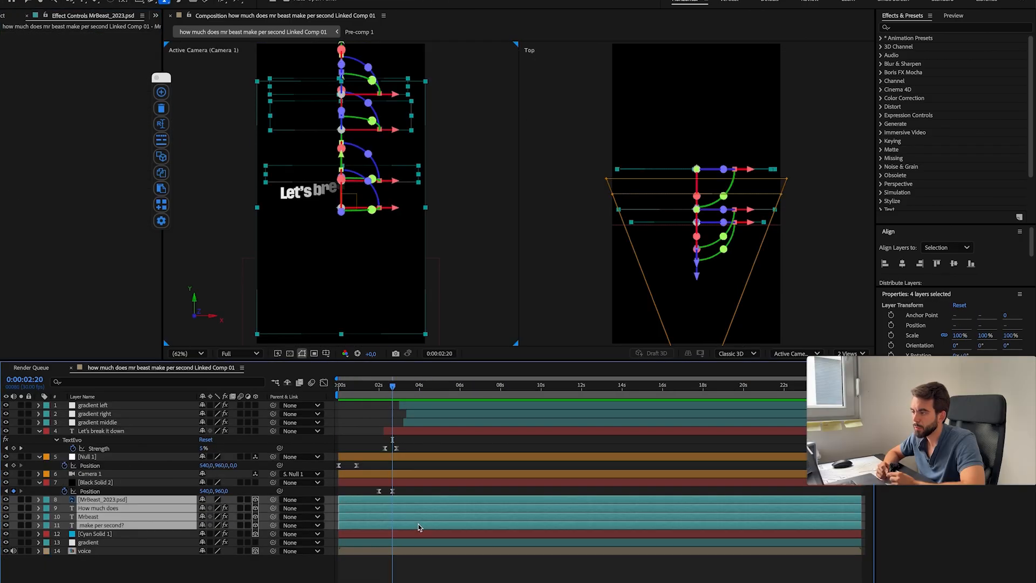
pyautogui.click(424, 534)
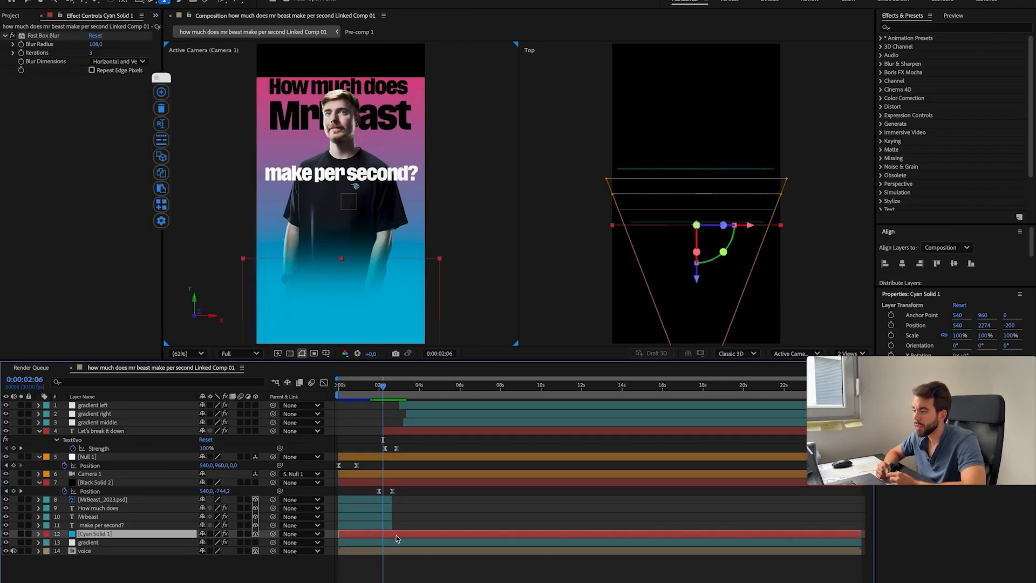
pyautogui.hotkey('alt', ']')
pyautogui.click(420, 543)
pyautogui.hotkey('alt', ']')
pyautogui.click(46, 534)
pyautogui.click(70, 564)
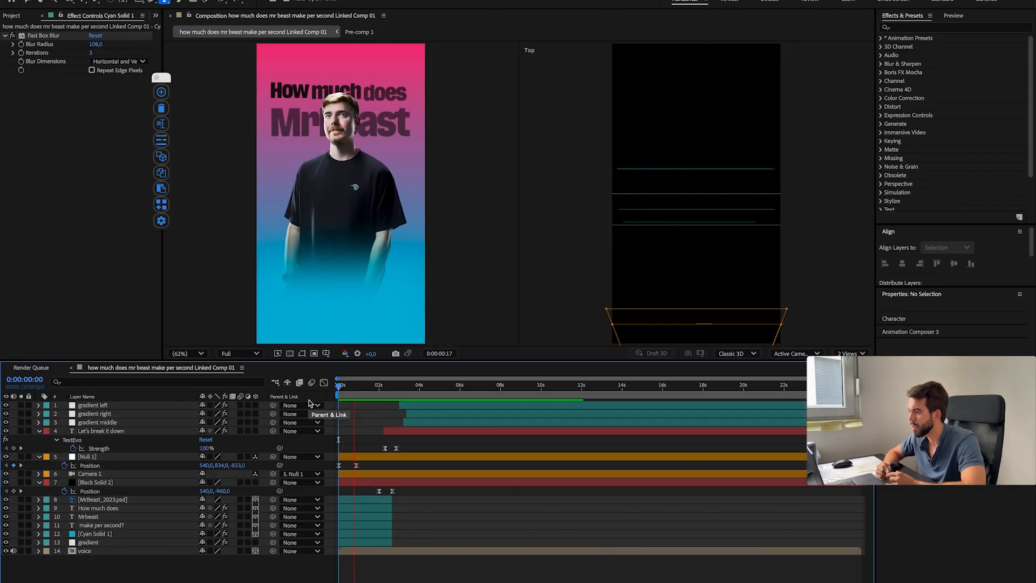
pyautogui.press('space')
# Step: Move Null 1 and Camera 1 to the top of the layer stack and preview the transition
pyautogui.moveTo(397, 386); pyautogui.dragTo(391, 386)
pyautogui.click(96, 474)
pyautogui.keyDown('shift'); pyautogui.click(96, 457); pyautogui.keyUp('shift')
pyautogui.moveTo(96, 457); pyautogui.dragTo(96, 402)
pyautogui.click(416, 415)
pyautogui.moveTo(391, 386); pyautogui.dragTo(385, 389)
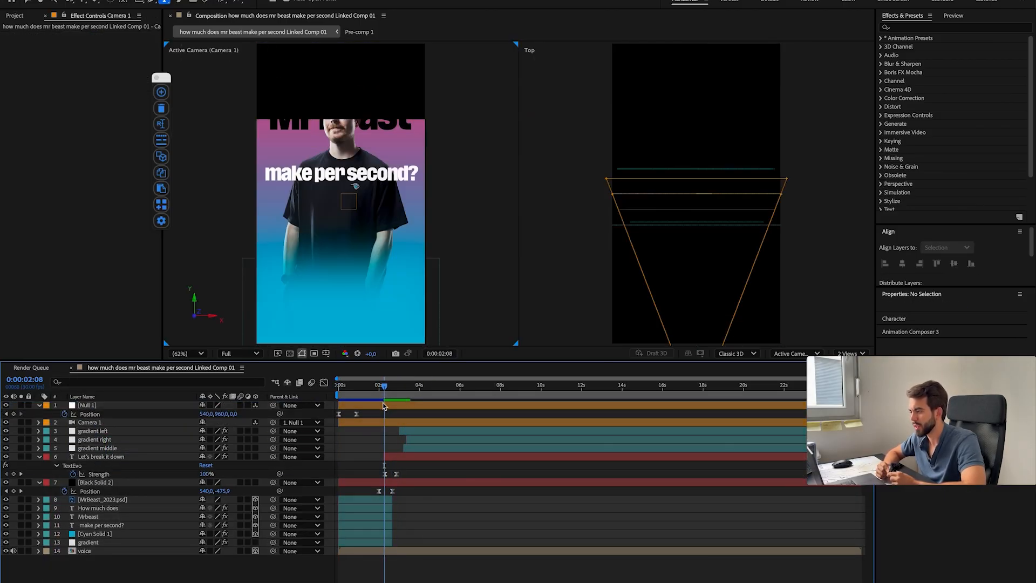
pyautogui.press('space')
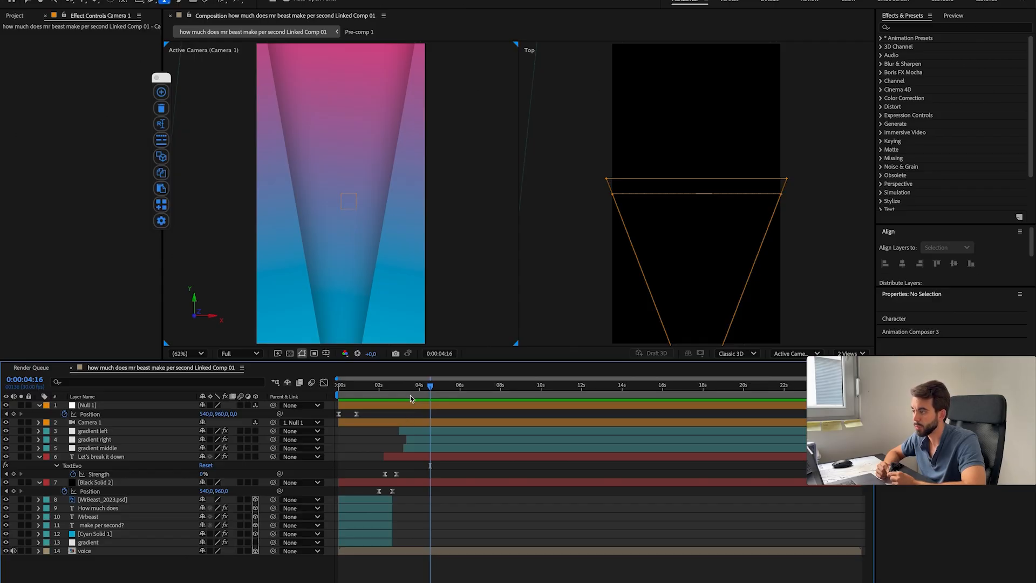
# Step: Trim the ends of "Let's break it down" and Black Solid 2 to where the gradients fill the frame, and preview the result
pyautogui.click(410, 386)
pyautogui.click(422, 457)
pyautogui.keyDown('shift'); pyautogui.click(431, 482); pyautogui.keyUp('shift')
pyautogui.press('super+]')
pyautogui.press('super+z')
pyautogui.hotkey('alt', ']')
pyautogui.moveTo(417, 386); pyautogui.dragTo(393, 407)
pyautogui.press('space')
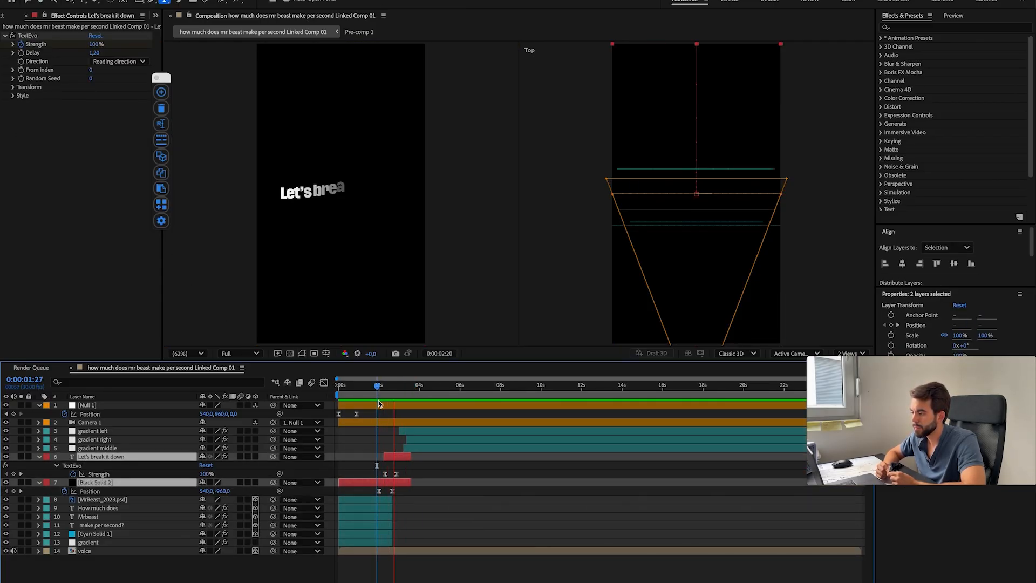
# Step: Add a "2024" title, centre it horizontally, enlarge it and place its layer between gradient right and gradient middle
pyautogui.click(324, 147)
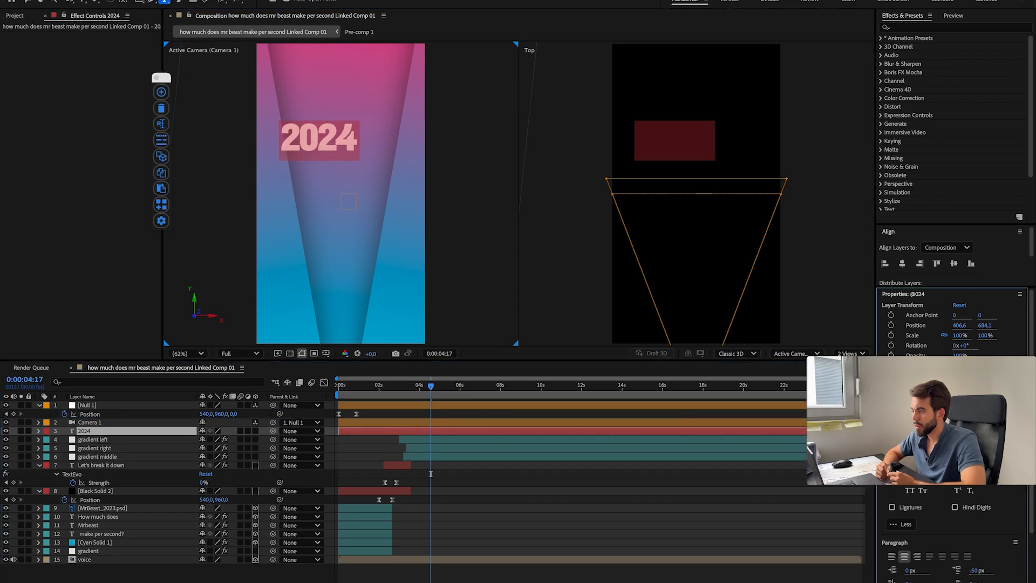
pyautogui.click(902, 265)
pyautogui.moveTo(908, 424); pyautogui.dragTo(961, 423)
pyautogui.moveTo(91, 431); pyautogui.dragTo(96, 453)
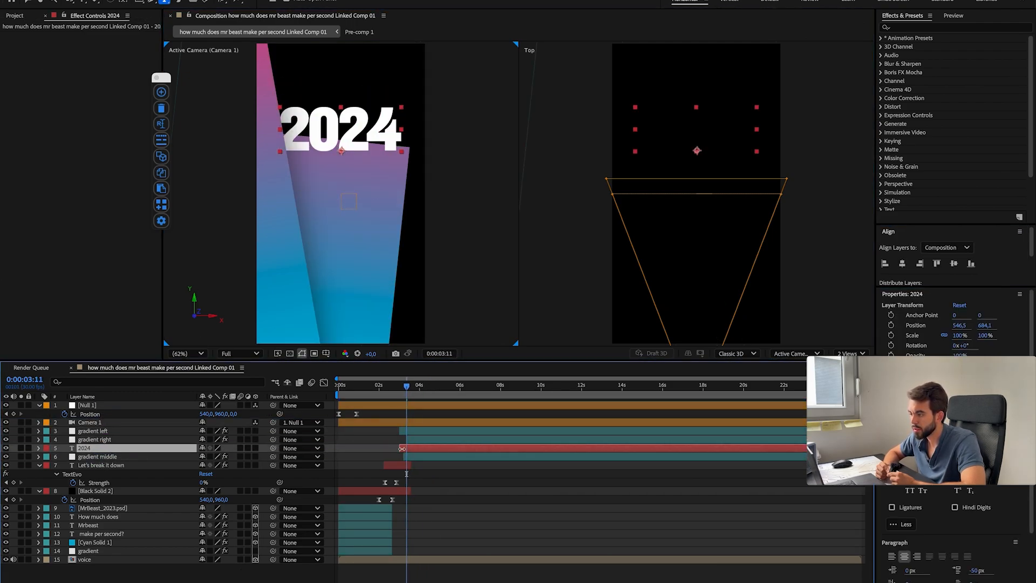
# Step: Bring the gradient left and gradient right layers forward in 3D to a Position Z of -500
pyautogui.click(126, 430)
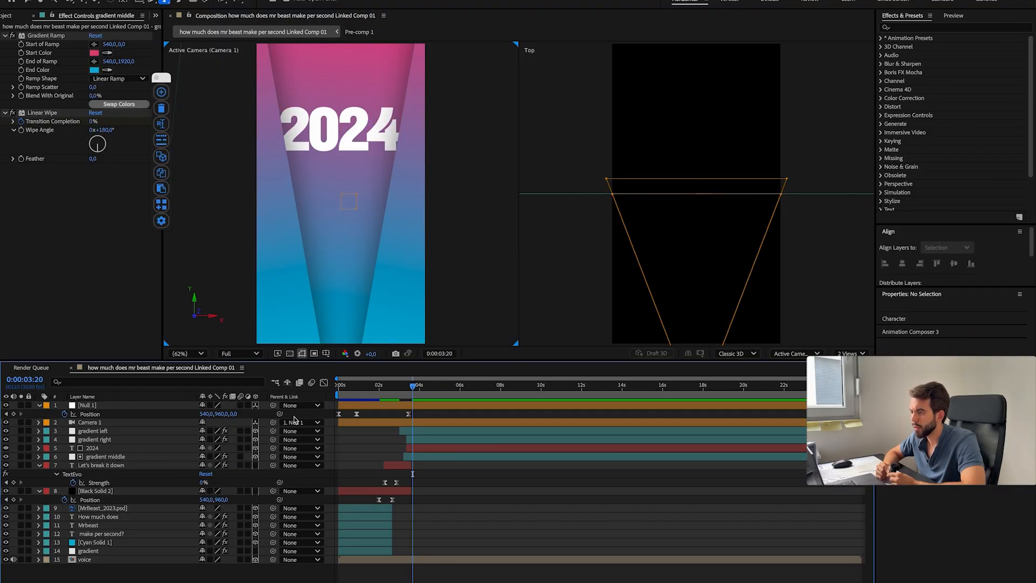
pyautogui.click(102, 432)
pyautogui.keyDown('shift'); pyautogui.click(102, 439); pyautogui.keyUp('shift')
pyautogui.press('p')
pyautogui.moveTo(237, 440)
pyautogui.mouseDown()
pyautogui.moveTo(262, 440)
pyautogui.moveTo(2, 441)
pyautogui.moveTo(195, 430)
pyautogui.moveTo(45, 426)
pyautogui.moveTo(250, 447)
pyautogui.mouseUp()
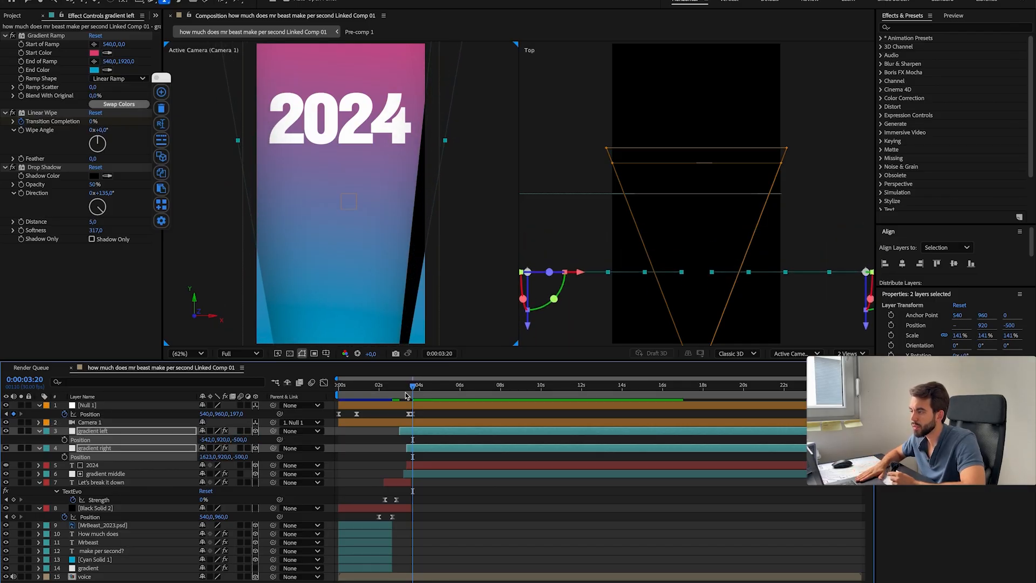
# Step: Set Null 1's Position Z to -457 at the start of the 2024 camera move and adjust its keyframe timing
pyautogui.moveTo(406, 396); pyautogui.dragTo(415, 398)
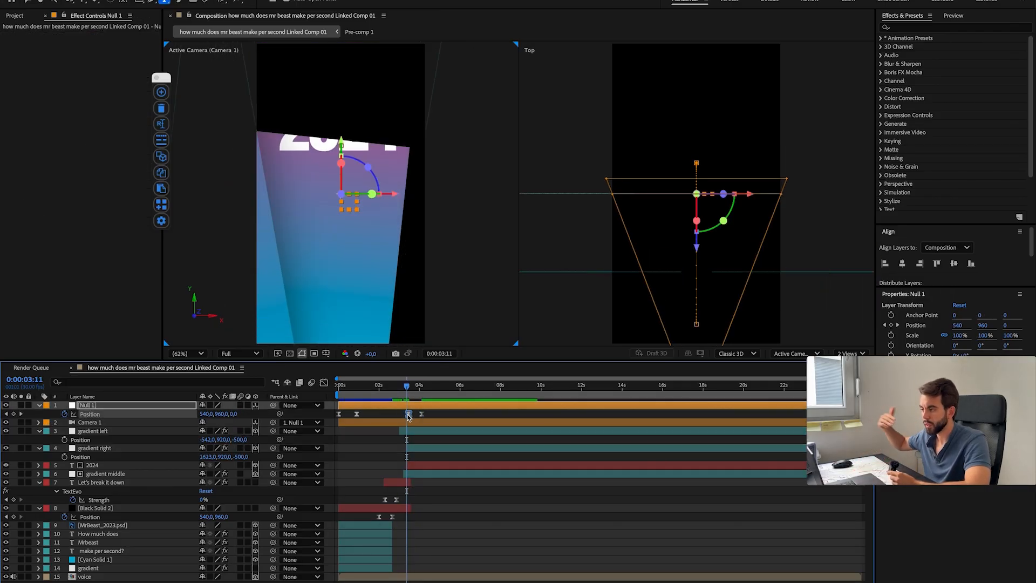
pyautogui.moveTo(407, 401)
pyautogui.mouseDown()
pyautogui.moveTo(421, 403)
pyautogui.moveTo(403, 405)
pyautogui.mouseUp()
pyautogui.moveTo(233, 414); pyautogui.dragTo(25, 413)
pyautogui.moveTo(405, 387); pyautogui.dragTo(410, 414)
pyautogui.moveTo(411, 390); pyautogui.dragTo(411, 392)
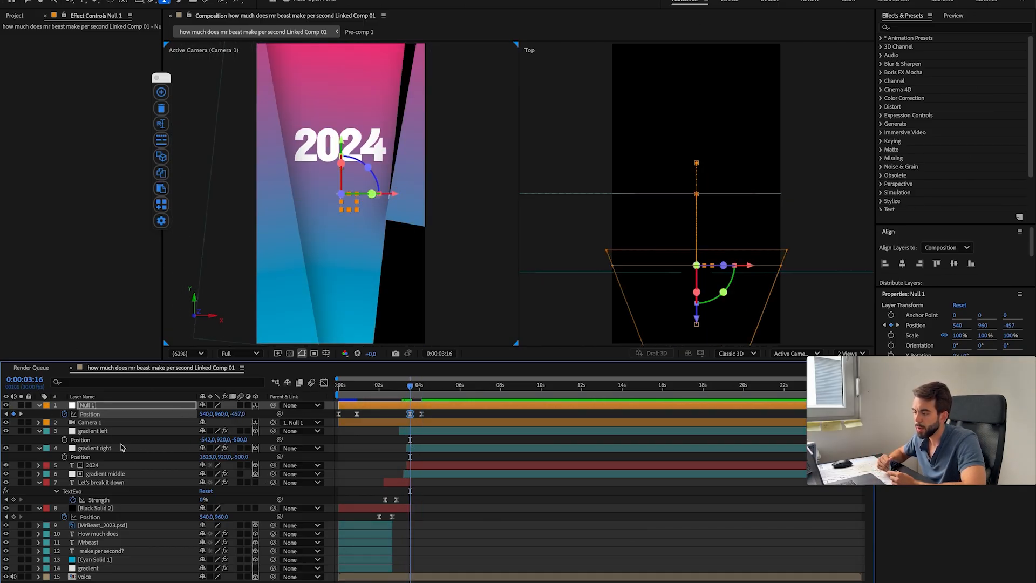
# Step: Move gradient middle horizontally to X 275
pyautogui.click(108, 474)
pyautogui.press('p')
pyautogui.moveTo(257, 480); pyautogui.dragTo(246, 480)
# Step: Stretch Null 1's 2024 camera move so its Position keyframes run from 0:00:03:12 to 0:00:04:13, and preview it
pyautogui.moveTo(410, 387)
pyautogui.mouseDown()
pyautogui.moveTo(419, 386)
pyautogui.moveTo(400, 387)
pyautogui.moveTo(428, 386)
pyautogui.mouseUp()
pyautogui.moveTo(411, 413)
pyautogui.mouseDown()
pyautogui.moveTo(412, 386)
pyautogui.moveTo(428, 414)
pyautogui.mouseUp()
pyautogui.moveTo(411, 387); pyautogui.dragTo(302, 401)
pyautogui.press('space')
# Step: Copy Null 1's Position keyframe with Z at 0 to 0:00:02:20 and preview the camera move
pyautogui.press('space')
pyautogui.press('space')
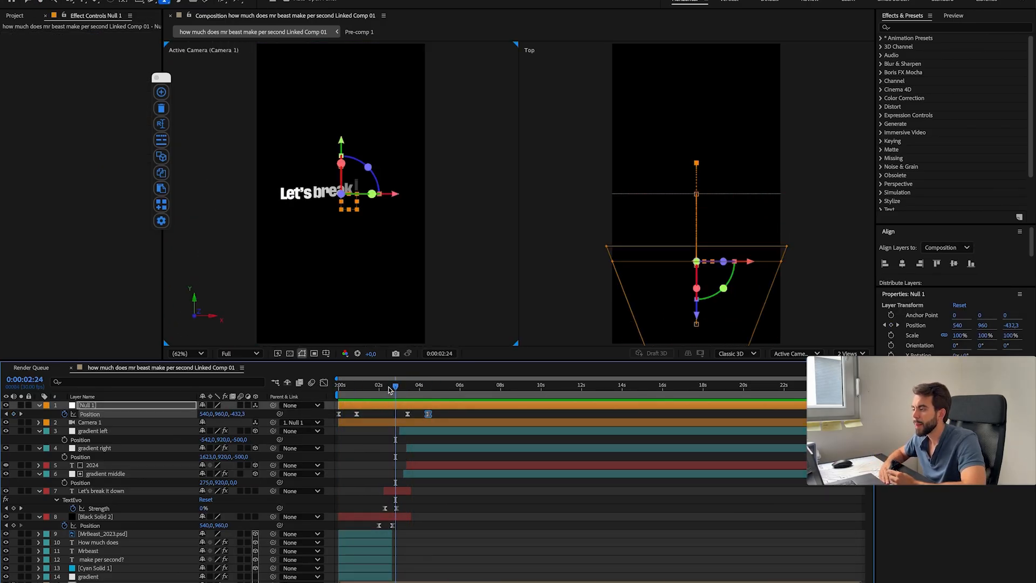
pyautogui.click(400, 392)
pyautogui.moveTo(400, 390)
pyautogui.mouseDown()
pyautogui.moveTo(358, 389)
pyautogui.moveTo(409, 387)
pyautogui.moveTo(393, 390)
pyautogui.mouseUp()
pyautogui.click(357, 414)
pyautogui.press('super+c')
pyautogui.press('super+v')
pyautogui.press('space')
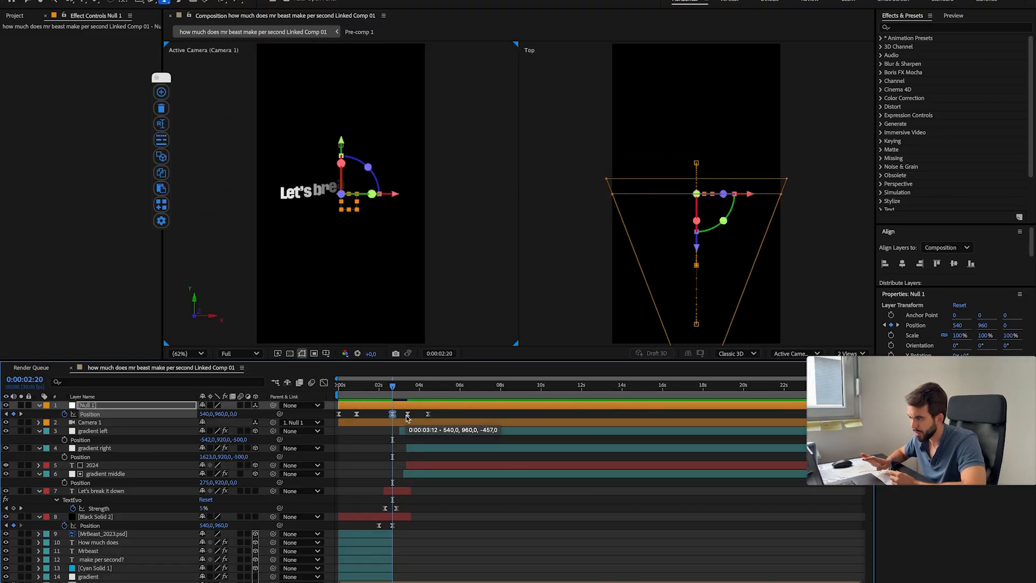
pyautogui.press('space')
pyautogui.moveTo(399, 388); pyautogui.dragTo(410, 392)
pyautogui.click(410, 390)
pyautogui.press('space')
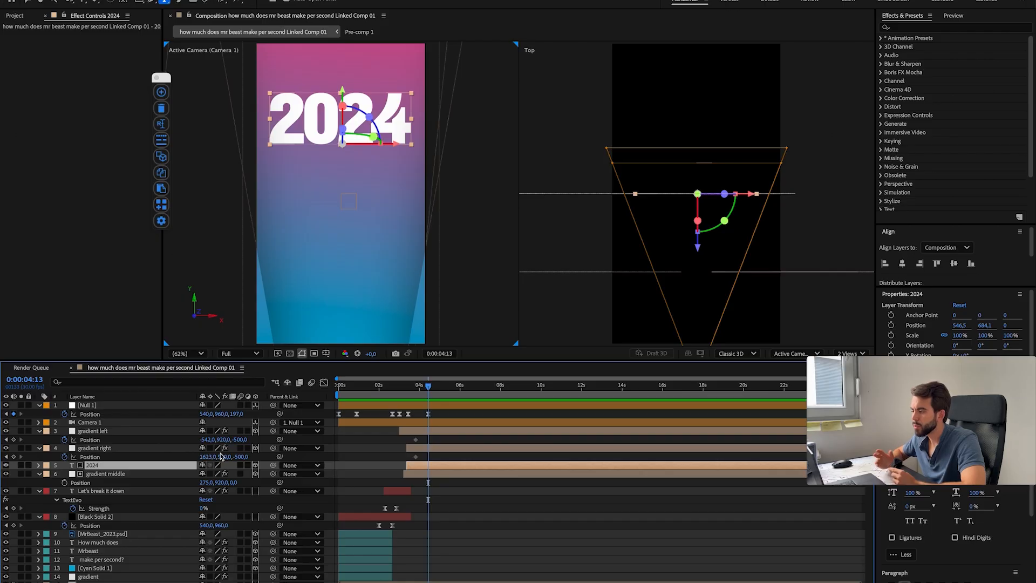
# Step: Keyframe gradient left to X -697 and gradient right to X 1724 at 0:00:04:13, and apply Easy Ease to their Position keyframes
pyautogui.moveTo(209, 457); pyautogui.dragTo(132, 439)
pyautogui.moveTo(407, 436); pyautogui.dragTo(451, 461)
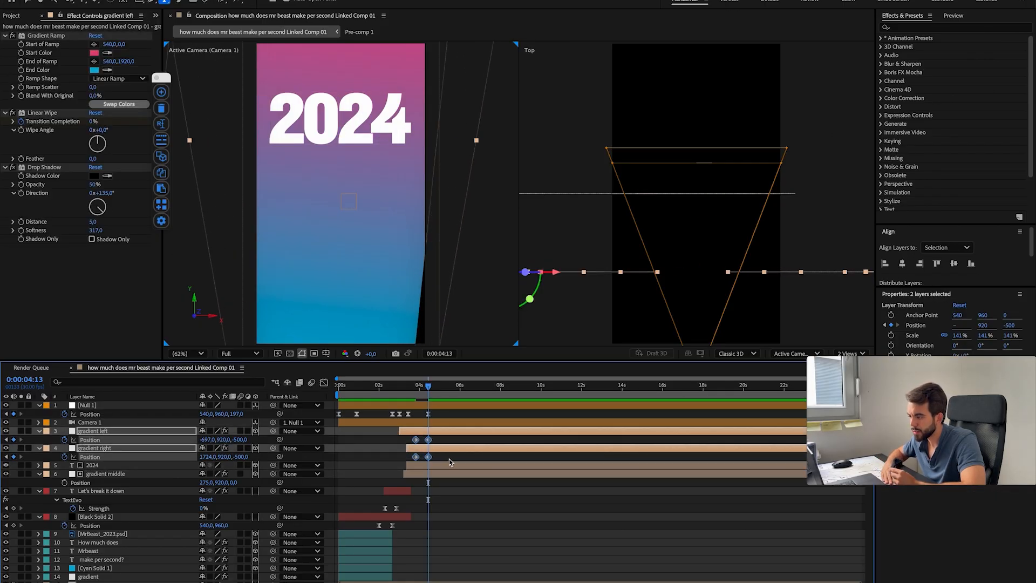
pyautogui.press('F9')
pyautogui.click(445, 460)
# Step: Keyframe gradient middle to X 458 at 0:00:04:13, apply Easy Ease to its Position keyframes and preview the motion
pyautogui.click(438, 473)
pyautogui.moveTo(241, 487); pyautogui.dragTo(146, 484)
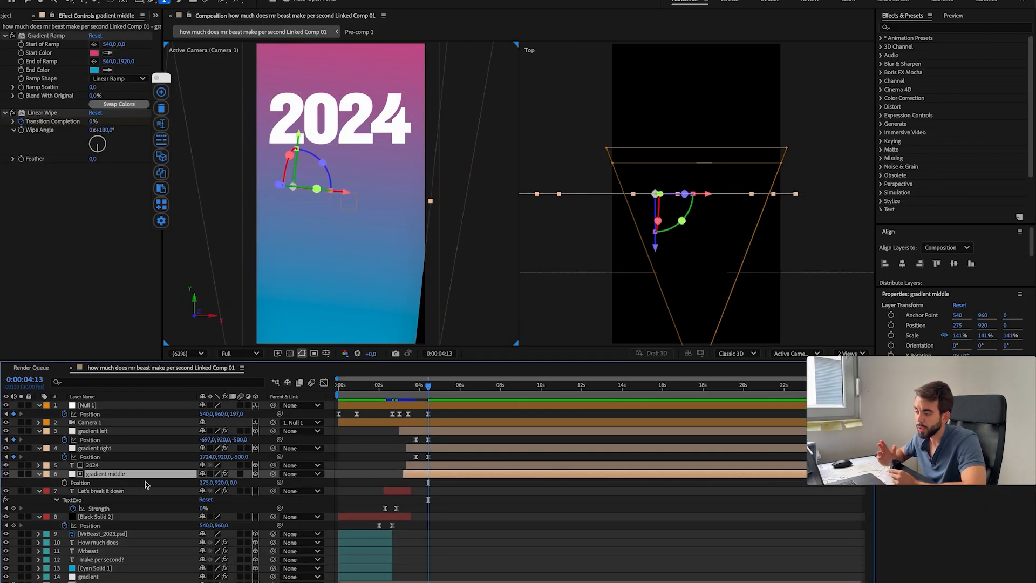
pyautogui.moveTo(428, 386)
pyautogui.mouseDown()
pyautogui.moveTo(411, 385)
pyautogui.moveTo(437, 385)
pyautogui.mouseUp()
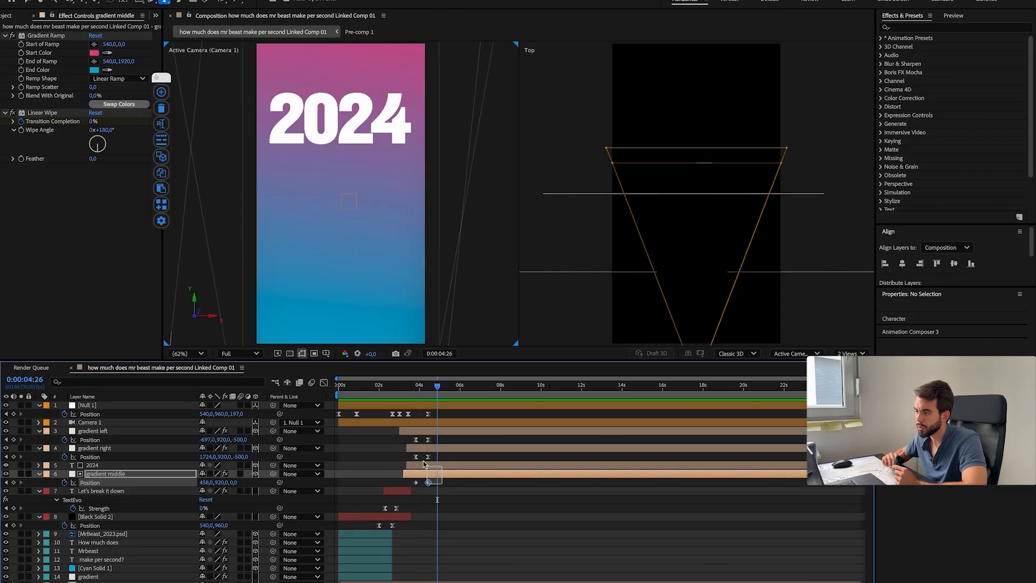
pyautogui.moveTo(444, 487); pyautogui.dragTo(411, 437)
pyautogui.press('F9')
pyautogui.press('space')
pyautogui.moveTo(437, 386); pyautogui.dragTo(408, 385)
pyautogui.press('space')
# Step: Move the starting Position keyframes of the three gradient layers earlier to match the start of Null 1's camera move
pyautogui.moveTo(422, 488); pyautogui.dragTo(408, 457)
pyautogui.moveTo(408, 386); pyautogui.dragTo(409, 394)
pyautogui.press('space')
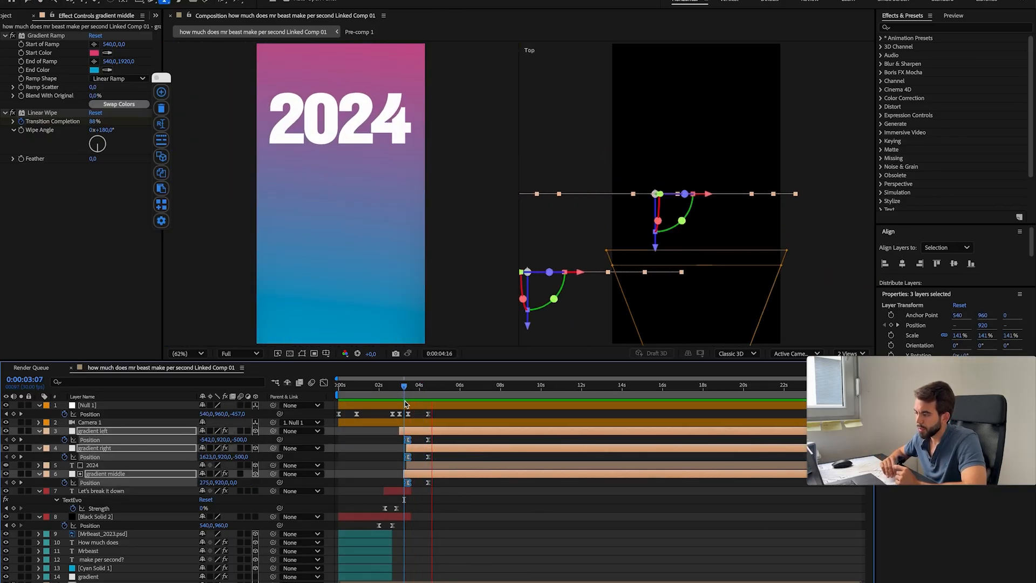
pyautogui.moveTo(394, 386); pyautogui.dragTo(430, 387)
# Step: Shift the Position keyframes of Null 1's 2024 move and the three gradients later, running from about 0:00:03:24 to 0:00:04:24
pyautogui.moveTo(439, 488); pyautogui.dragTo(404, 410)
pyautogui.moveTo(408, 414); pyautogui.dragTo(416, 414)
pyautogui.moveTo(416, 389); pyautogui.dragTo(454, 486)
pyautogui.press('space')
# Step: Adjust the easing curves of the selected Null 1 and gradient Position keyframes in the Graph Editor and preview the motion
pyautogui.press('space')
pyautogui.hotkey('shift', 'F3')
pyautogui.scroll(5, 421, 548)
pyautogui.moveTo(439, 534); pyautogui.dragTo(408, 535)
pyautogui.press('space')
pyautogui.hotkey('shift', 'F3')
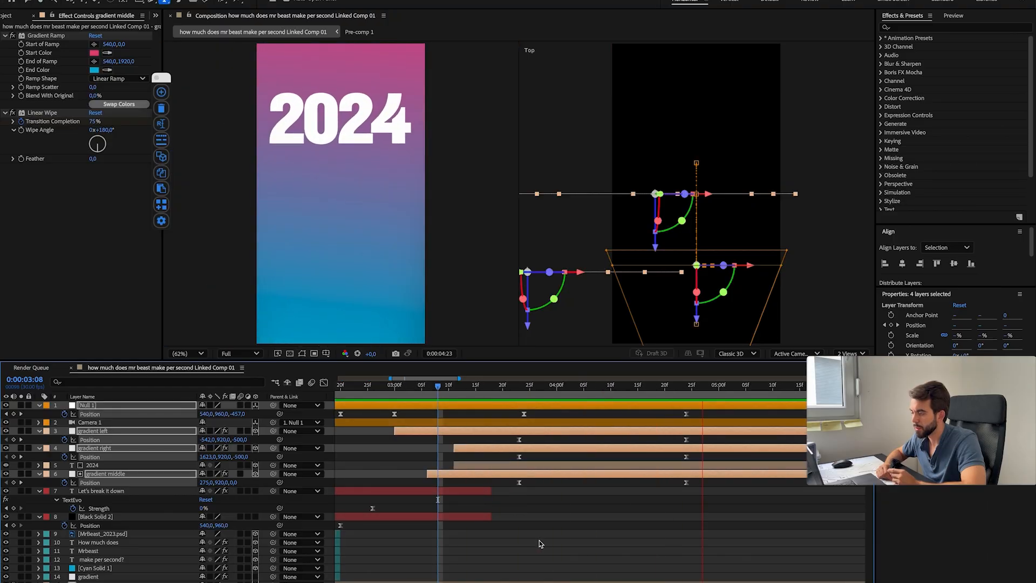
# Step: Reshape the speed curves of the three gradient layers' Position keyframes to about 41% influence in the Graph Editor
pyautogui.hotkey('shift', 'F3')
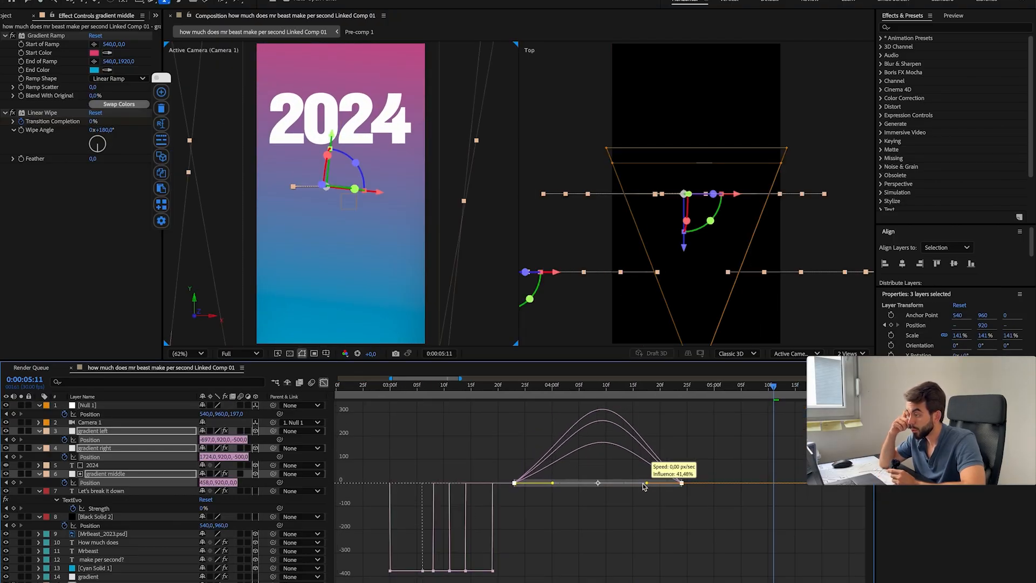
pyautogui.hotkey('shift', 'F3')
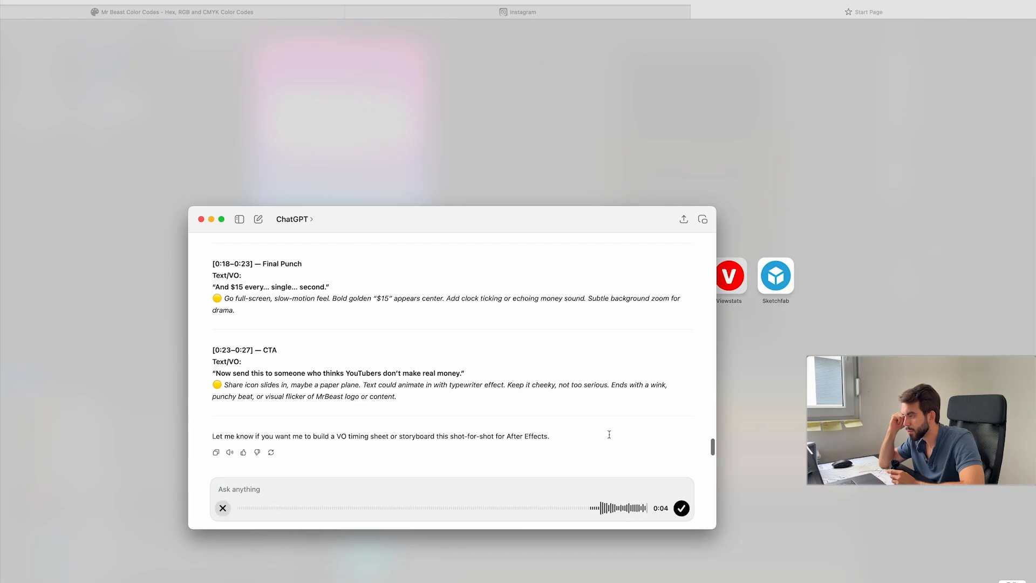
# Step: Switch to ChatGPT, draft "Find me an article that says that MrBeast made 473 million dollars.", and open the Business Insider source for the 2024 revenue
pyautogui.click(680, 508)
pyautogui.scroll(20, 666, 453)
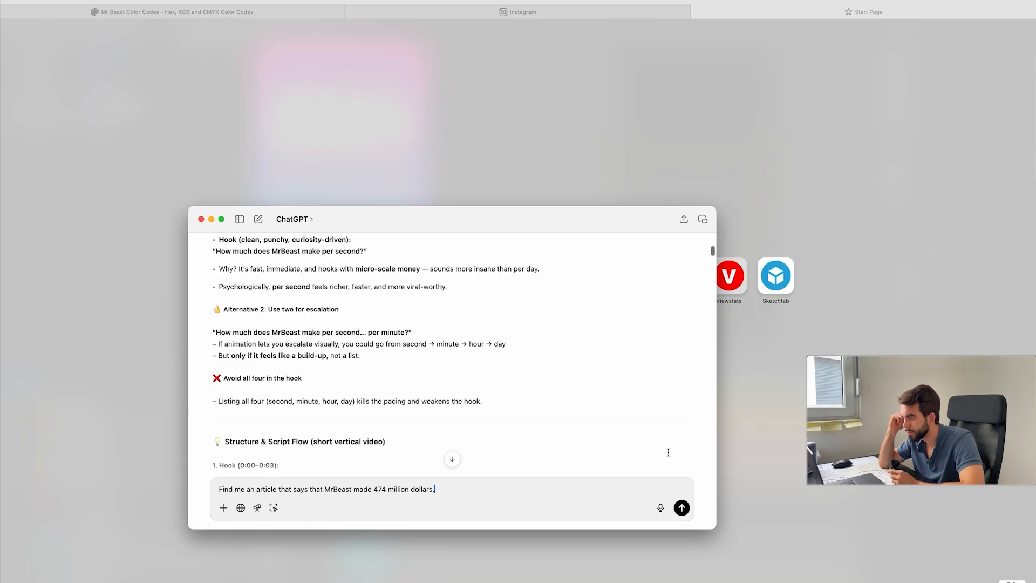
pyautogui.scroll(-15, 666, 453)
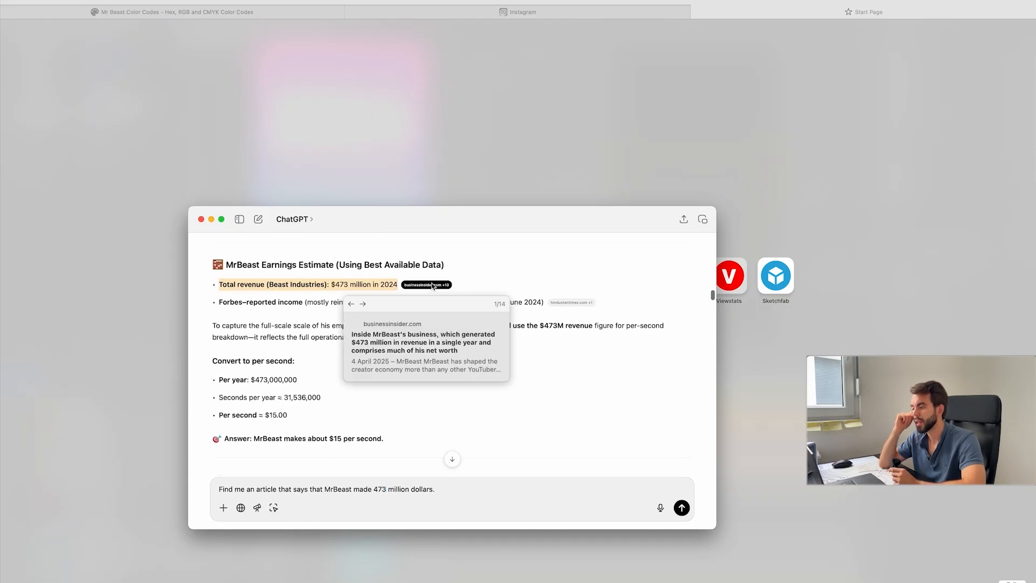
pyautogui.click(432, 287)
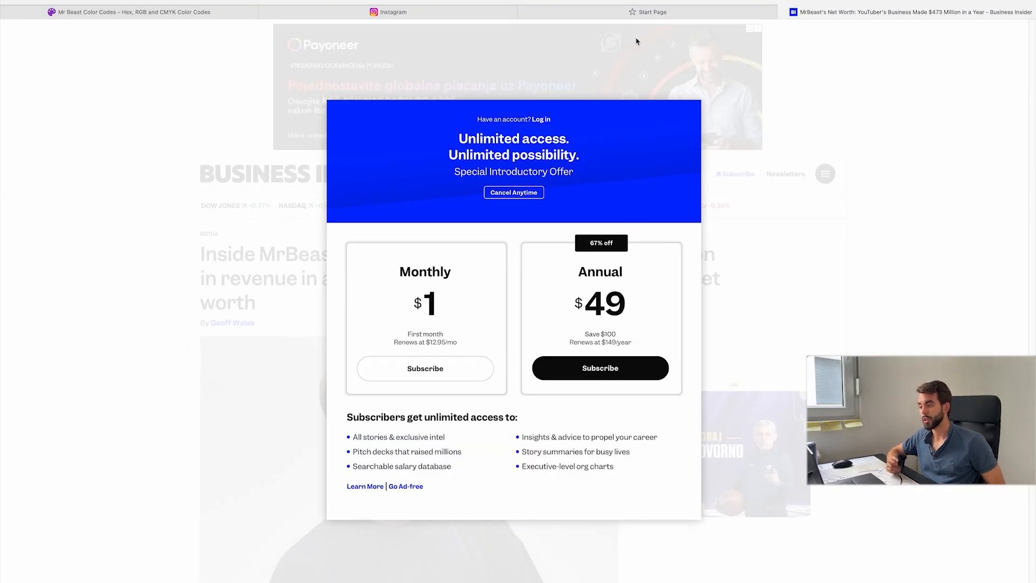
# Step: Capture a screenshot of the Business Insider article and add it to the After Effects composition below Camera 1
pyautogui.press('super+shift+3')
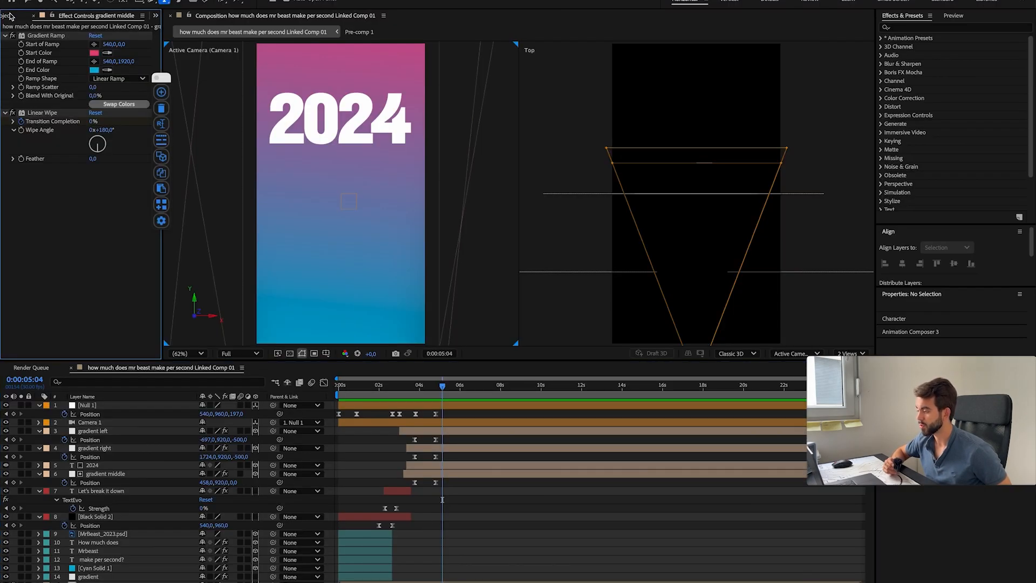
pyautogui.click(9, 17)
pyautogui.click(555, 581)
pyautogui.moveTo(552, 542); pyautogui.dragTo(88, 276)
pyautogui.moveTo(68, 144); pyautogui.dragTo(444, 431)
# Step: Scale the article screenshot layer to 45% and set its Position to 662, 960
pyautogui.press('p')
pyautogui.hotkey('shift', 's')
pyautogui.moveTo(207, 439); pyautogui.dragTo(245, 439)
pyautogui.moveTo(214, 448)
pyautogui.mouseDown()
pyautogui.moveTo(187, 448)
pyautogui.moveTo(231, 439)
pyautogui.mouseUp()
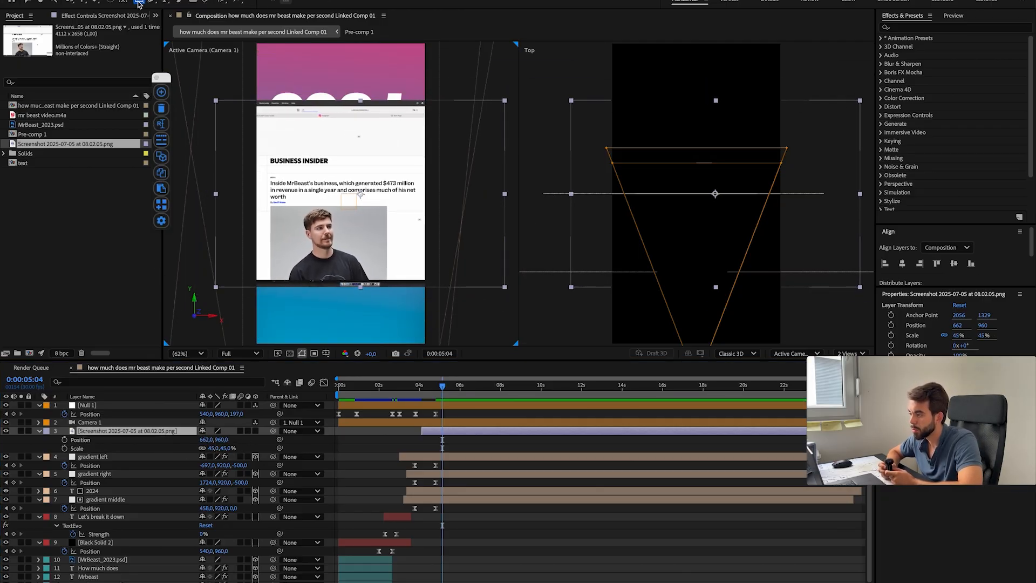
# Step: Draw a rectangle over the article's headline and photo with solid red fill and no stroke, and place its layer directly above the screenshot layer
pyautogui.press('F2')
pyautogui.moveTo(266, 152); pyautogui.dragTo(424, 273)
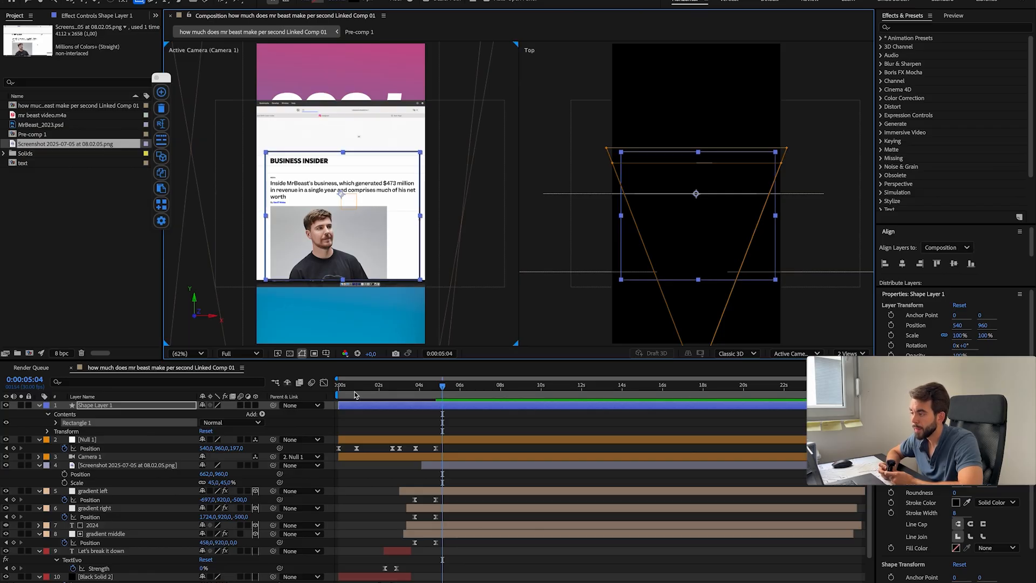
pyautogui.click(997, 547)
pyautogui.click(996, 575)
pyautogui.click(999, 503)
pyautogui.click(995, 518)
pyautogui.moveTo(110, 405); pyautogui.dragTo(126, 514)
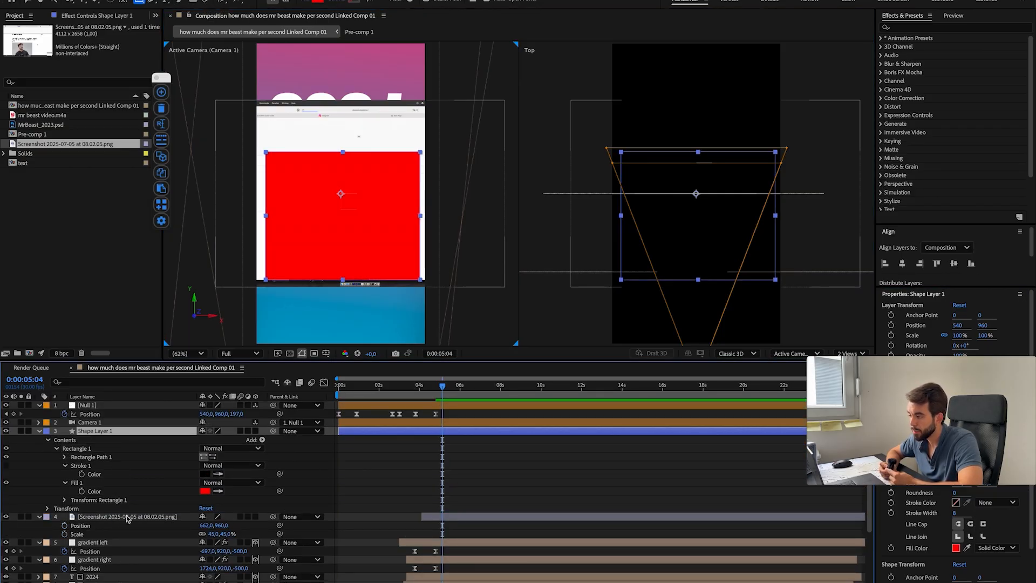
# Step: Use the rectangle layer as the screenshot's track matte and rename it "track matte"
pyautogui.click(127, 516)
pyautogui.press('F4')
pyautogui.moveTo(235, 516); pyautogui.dragTo(99, 432)
pyautogui.click(99, 431)
pyautogui.press('Return')
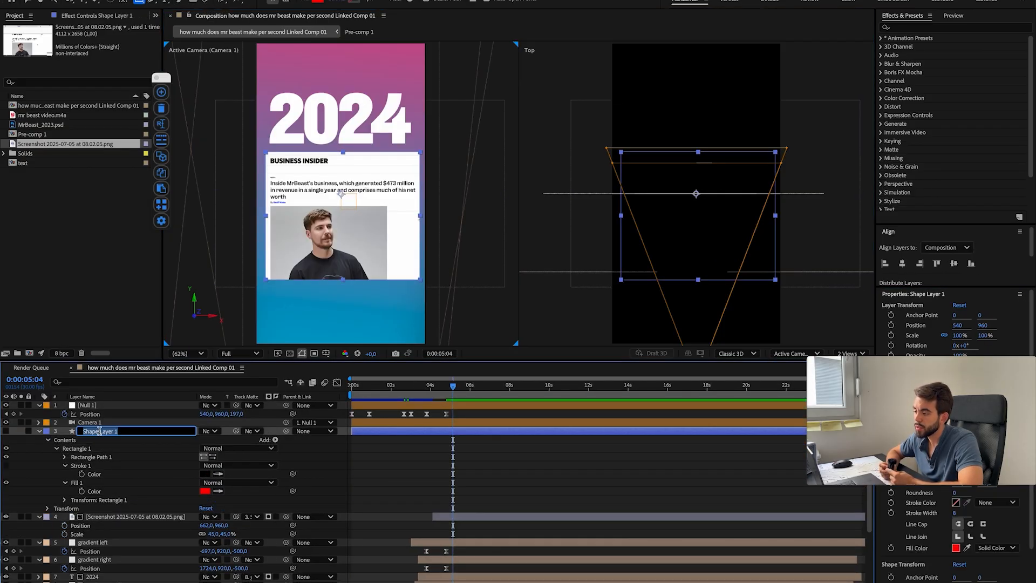
pyautogui.write('track matte')
pyautogui.press('Return')
pyautogui.click(39, 430)
pyautogui.click(39, 435)
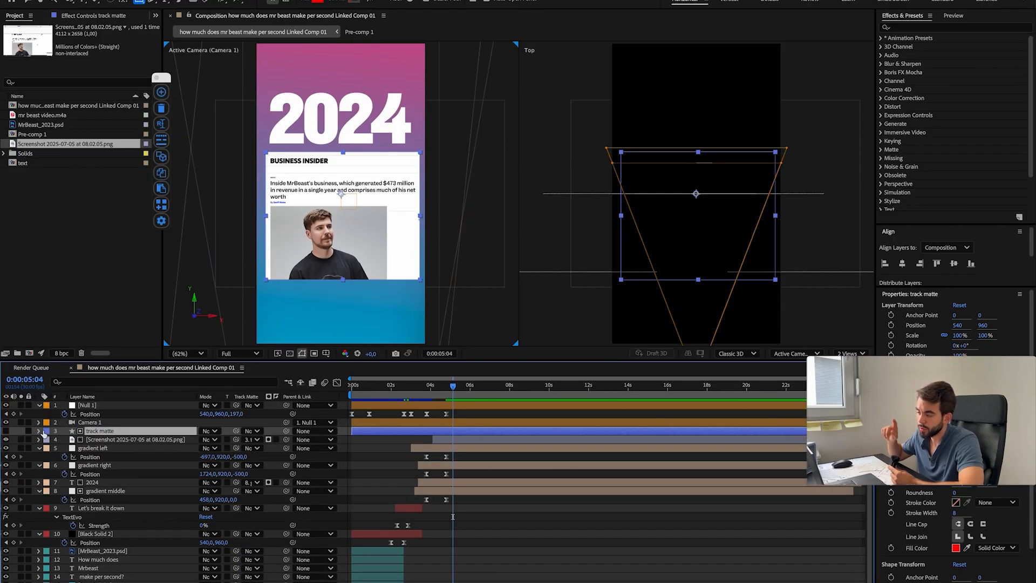
# Step: Set the corner Roundness of the track matte rectangle to 42
pyautogui.click(38, 430)
pyautogui.scroll(-2, 148, 448)
pyautogui.click(147, 448)
pyautogui.moveTo(203, 466); pyautogui.dragTo(227, 465)
pyautogui.click(340, 449)
pyautogui.click(39, 415)
pyautogui.scroll(2, 111, 441)
# Step: Parent the article screenshot layer to the track matte layer
pyautogui.click(112, 440)
pyautogui.click(95, 465)
pyautogui.moveTo(286, 440); pyautogui.dragTo(100, 431)
pyautogui.click(99, 431)
# Step: Draw a rectangle over "generated $473 million" in the headline and fill it with yellow FFEE00
pyautogui.scroll(2, 323, 190)
pyautogui.press('super+z')
pyautogui.moveTo(370, 174); pyautogui.dragTo(407, 178)
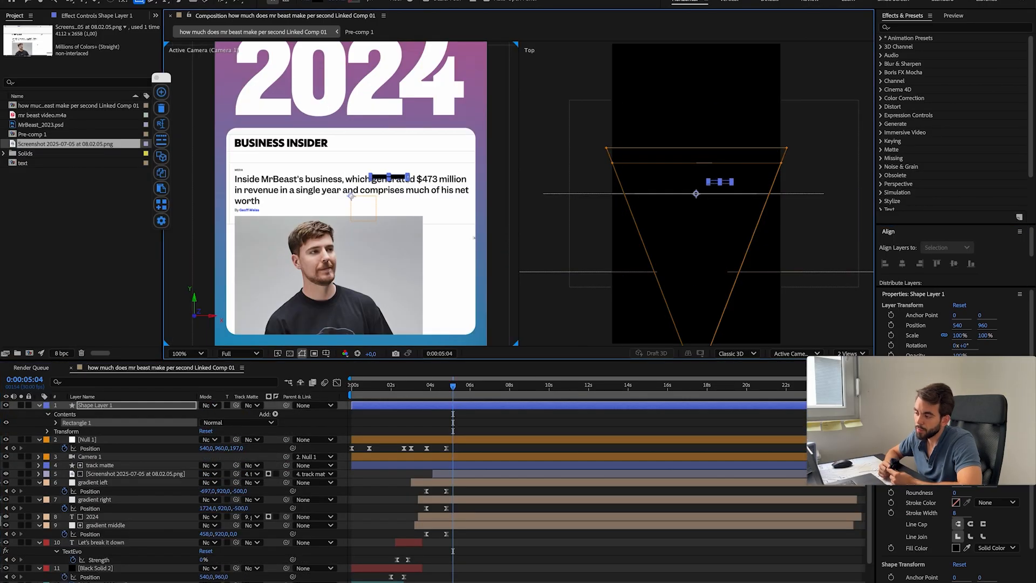
pyautogui.click(955, 548)
pyautogui.moveTo(504, 269); pyautogui.dragTo(533, 235)
pyautogui.click(543, 341)
pyautogui.click(617, 238)
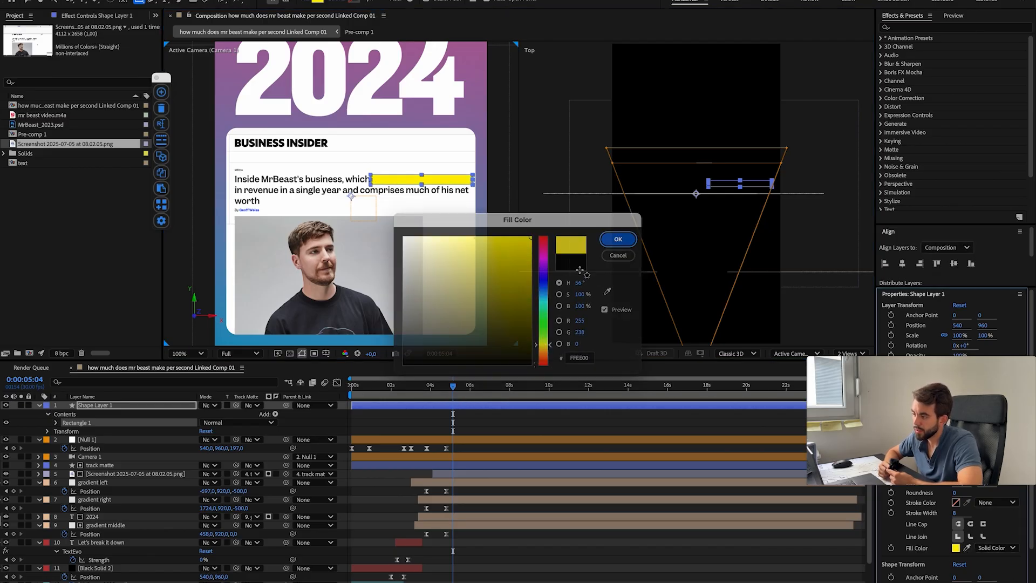
# Step: Try several blending modes on the yellow rectangle layer and set it to Multiply so the headline text shows through
pyautogui.click(217, 407)
pyautogui.click(249, 579)
pyautogui.click(292, 408)
pyautogui.click(249, 580)
pyautogui.click(96, 406)
pyautogui.click(210, 405)
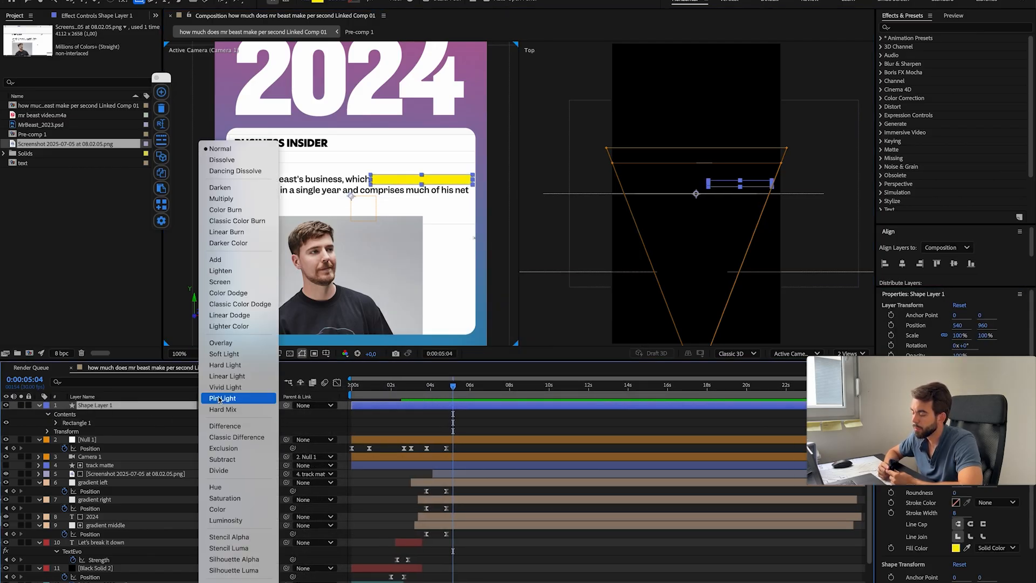
pyautogui.click(225, 261)
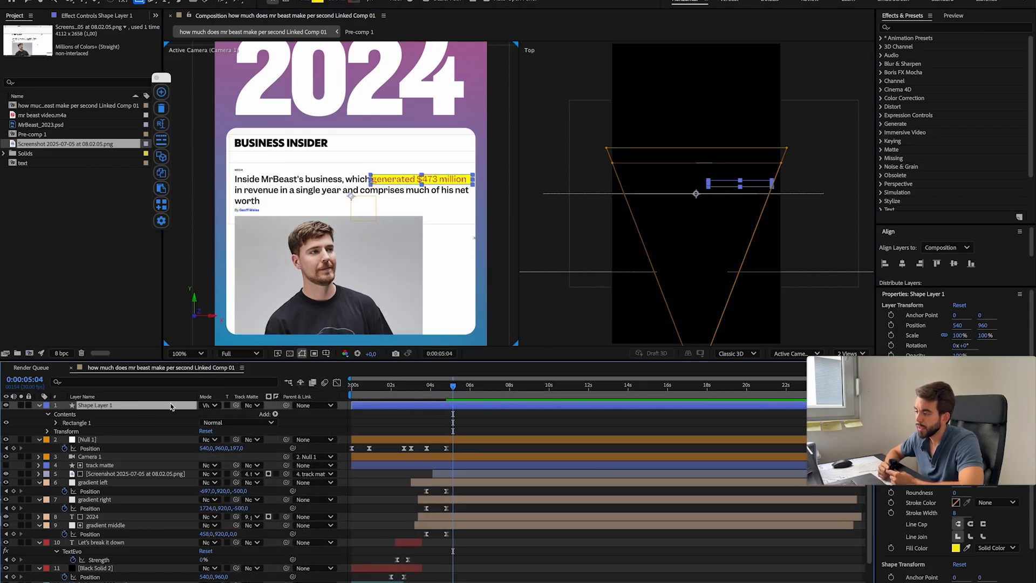
pyautogui.hotkey('shift', '=')
pyautogui.hotkey('shift', '=')
pyautogui.hotkey('shift', '=')
pyautogui.hotkey('shift', '=')
pyautogui.hotkey('shift', '=')
pyautogui.hotkey('shift', '=')
pyautogui.hotkey('shift', '=')
pyautogui.hotkey('shift', '=')
pyautogui.hotkey('shift', '=')
pyautogui.hotkey('shift', '=')
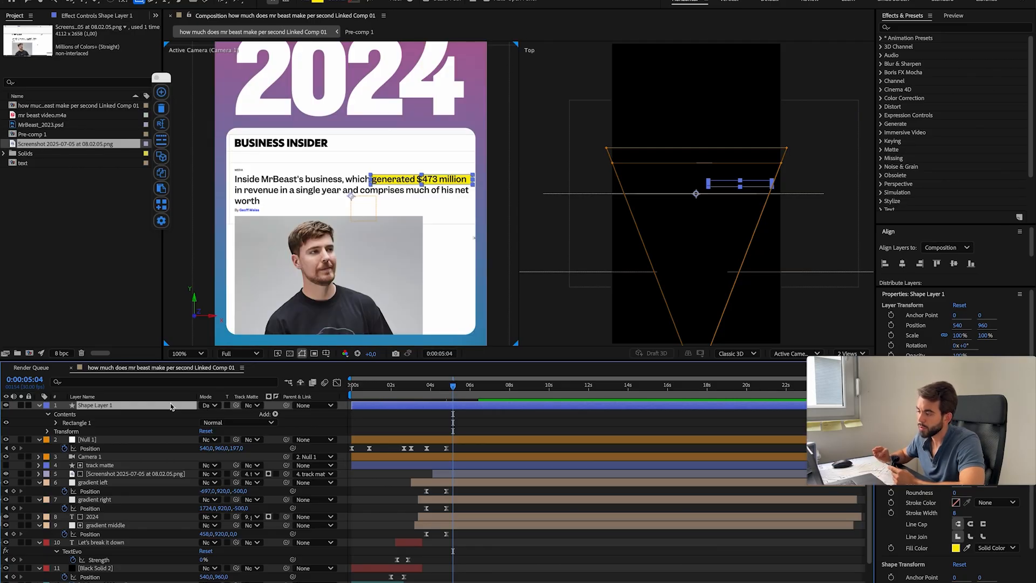
pyautogui.click(210, 406)
pyautogui.click(237, 189)
pyautogui.click(415, 470)
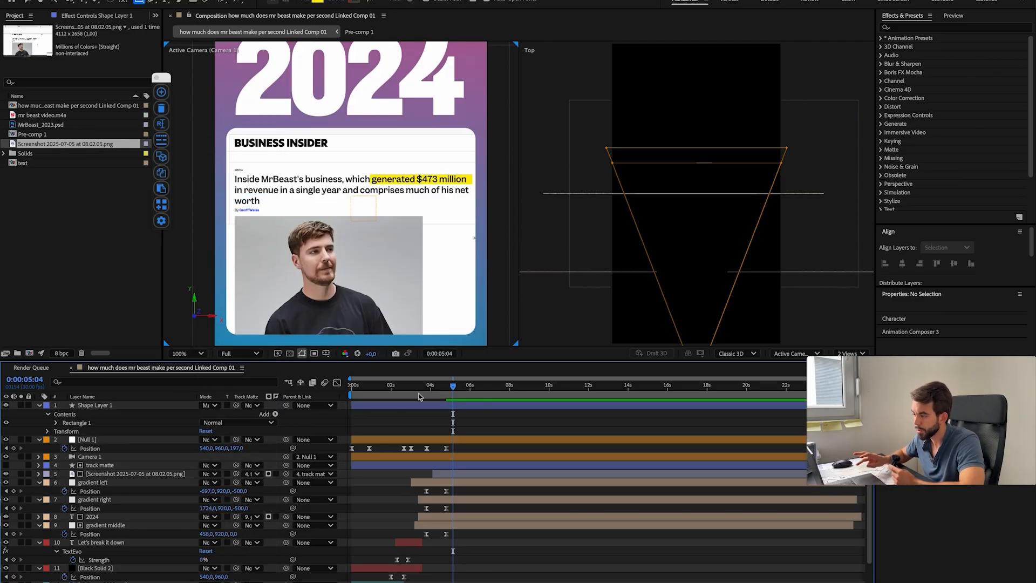
# Step: Trim the yellow rectangle layer so it starts at 0:00:05:17
pyautogui.press('h')
pyautogui.scroll(-2, 356, 201)
pyautogui.scroll(2, 367, 203)
pyautogui.moveTo(424, 389); pyautogui.dragTo(461, 393)
pyautogui.click(477, 408)
pyautogui.hotkey('alt', '[')
# Step: Apply the Linear Wipe effect to the yellow rectangle with Transition Completion at 100% and Wipe Angle at -90°
pyautogui.hotkey('ctrl', 'space')
pyautogui.write('wipe')
pyautogui.press('super+a')
pyautogui.write('linear')
pyautogui.press('Down')
pyautogui.press('Return')
pyautogui.press('v')
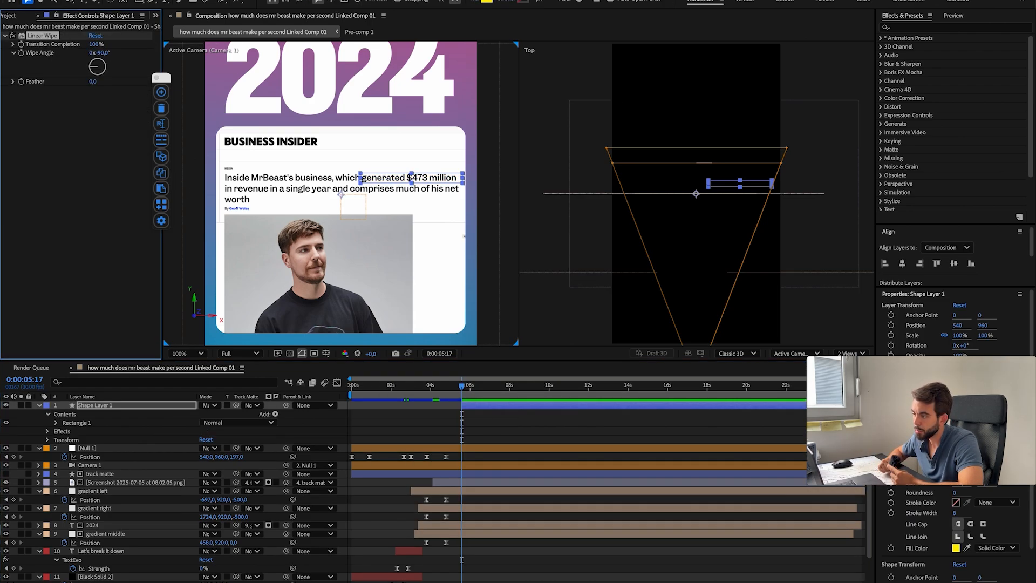
# Step: Keyframe the yellow rectangle's Transition Completion from 43% at 0:00:05:17 to 1% at 0:00:06:09
pyautogui.moveTo(75, 46); pyautogui.dragTo(73, 46)
pyautogui.moveTo(462, 388); pyautogui.dragTo(475, 389)
pyautogui.click(492, 408)
pyautogui.moveTo(95, 45)
pyautogui.mouseDown()
pyautogui.moveTo(70, 46)
pyautogui.moveTo(82, 47)
pyautogui.mouseUp()
pyautogui.press('u')
pyautogui.press('=')
pyautogui.press('=')
pyautogui.press('=')
pyautogui.press('j')
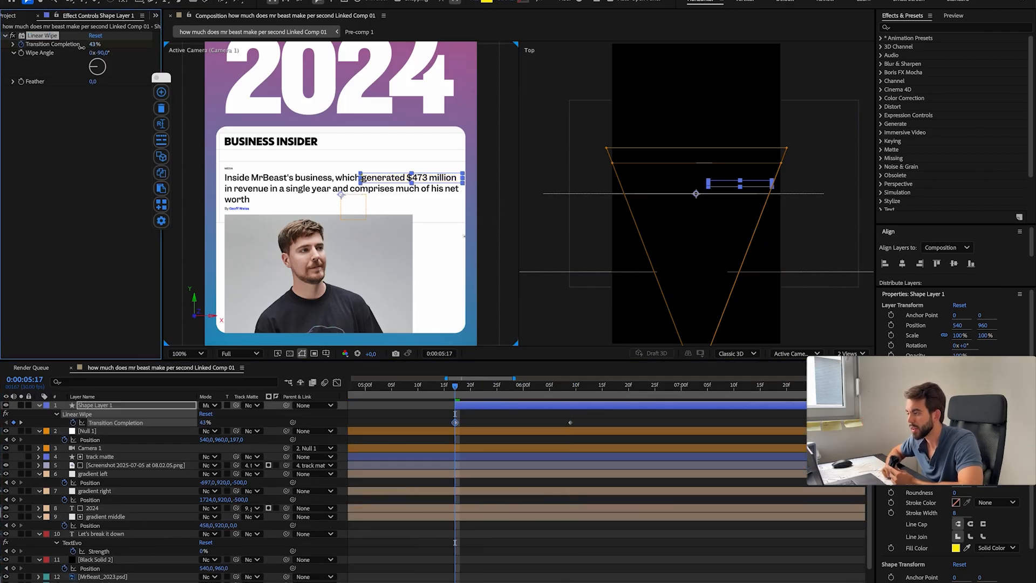
# Step: Apply Easy Ease to the yellow rectangle's Transition Completion keyframes and preview the wipe
pyautogui.press('F9')
pyautogui.click(598, 424)
pyautogui.press('space')
pyautogui.press('space')
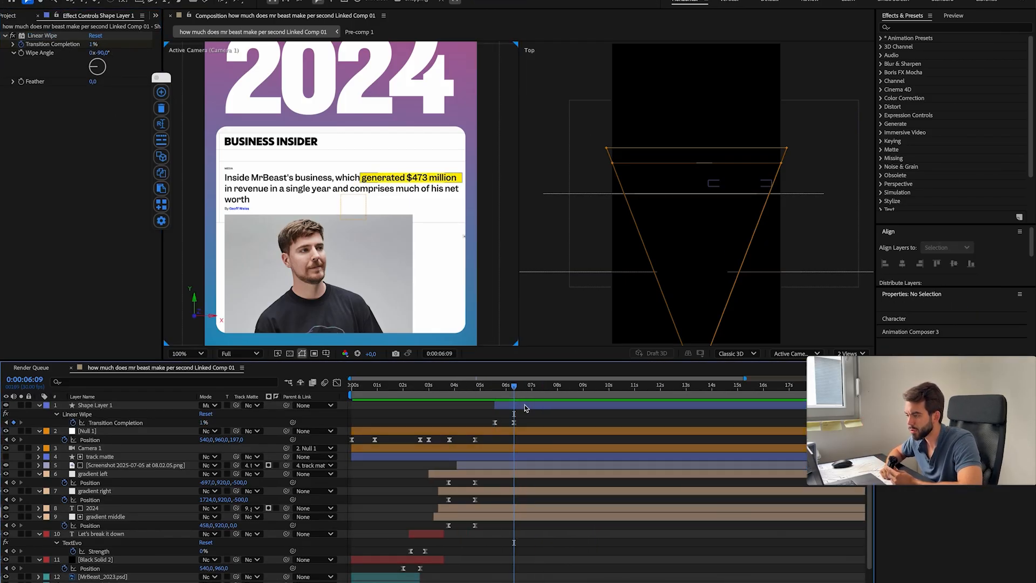
# Step: Collapse the yellow rectangle layer's properties and rename the layer "highlight"
pyautogui.click(525, 406)
pyautogui.click(39, 406)
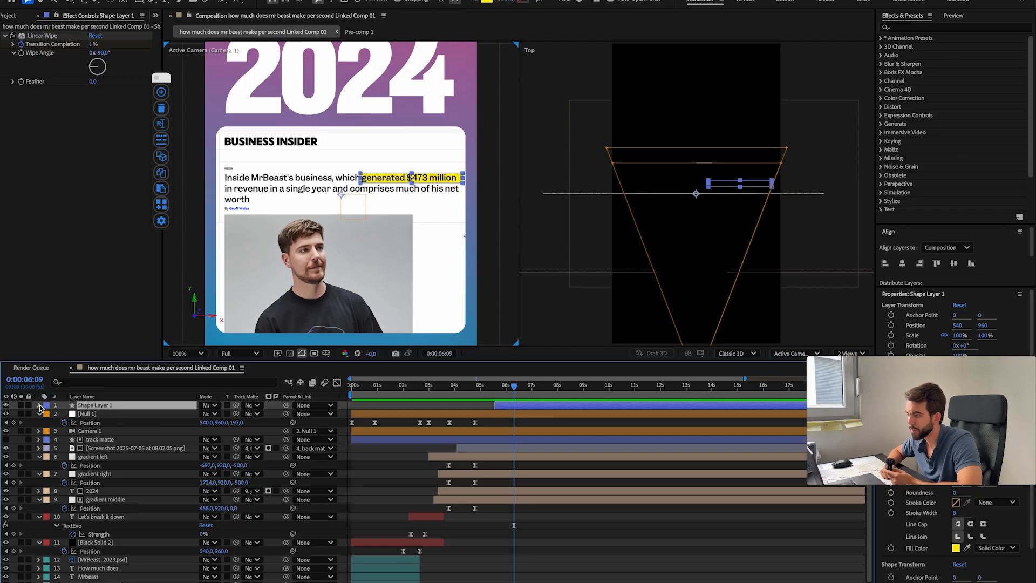
pyautogui.click(40, 405)
pyautogui.press('Return')
pyautogui.write('highlight')
pyautogui.press('Return')
# Step: Narrow the highlight rectangle to fit "generated $473 million" and set the layer's X Position to 537
pyautogui.click(65, 432)
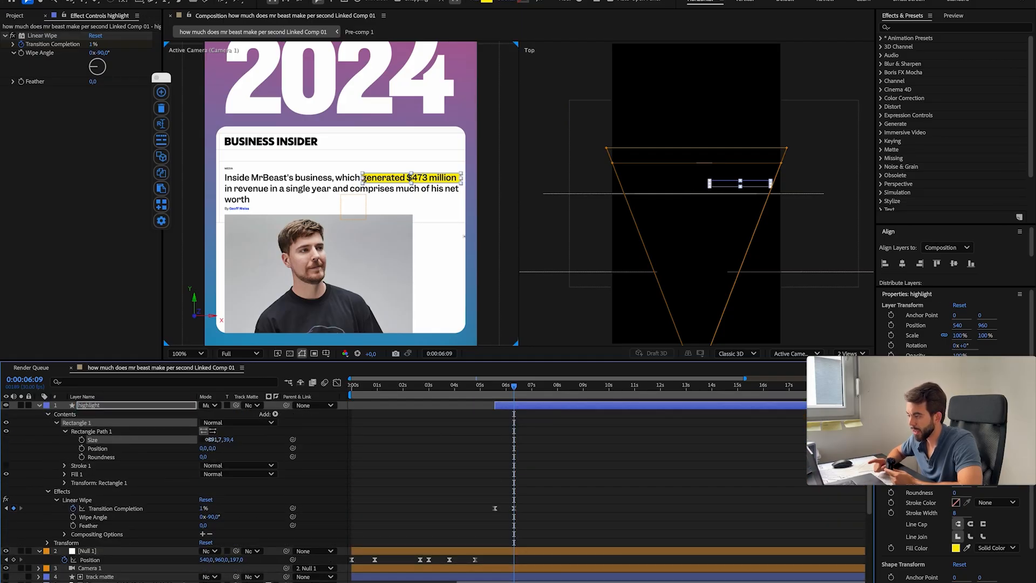
pyautogui.click(532, 448)
pyautogui.press('u')
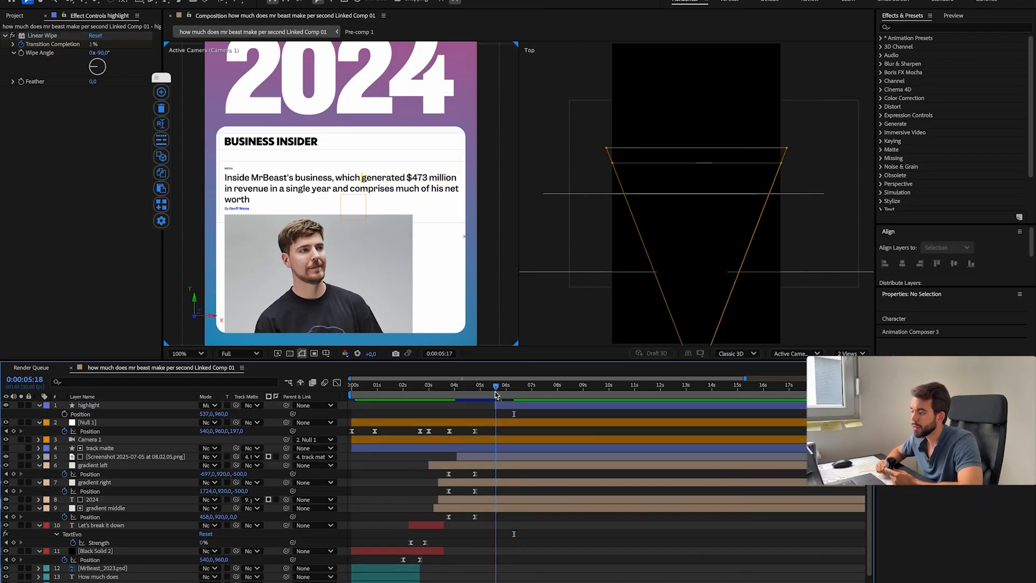
pyautogui.press('u')
# Step: Open the Flow extension, apply its cubic easing preset to the highlight's Transition Completion keyframes and preview the result
pyautogui.moveTo(479, 413); pyautogui.dragTo(526, 430)
pyautogui.click(292, 0)
pyautogui.moveTo(324, 31)
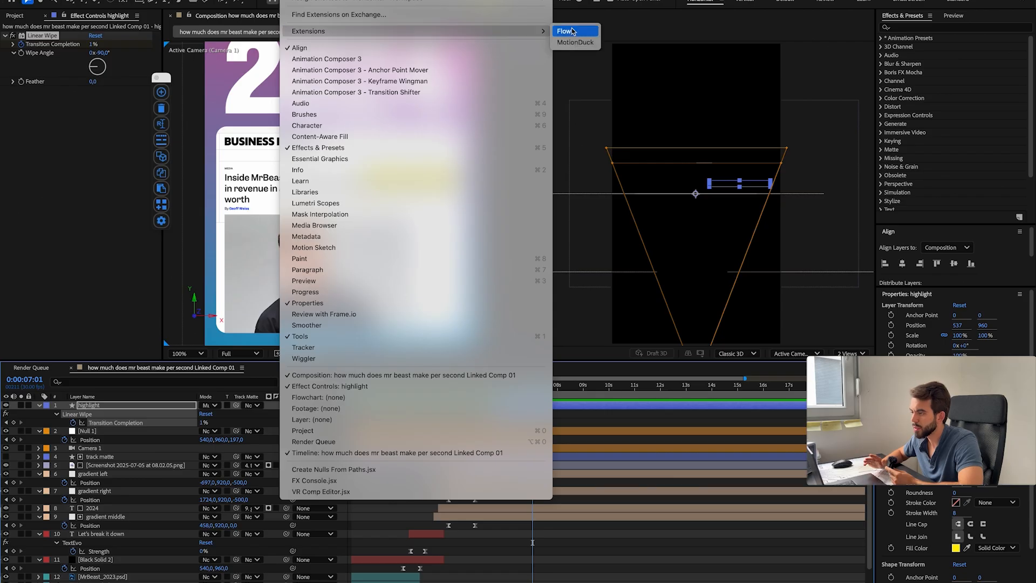
pyautogui.click(570, 31)
pyautogui.click(92, 231)
pyautogui.click(492, 394)
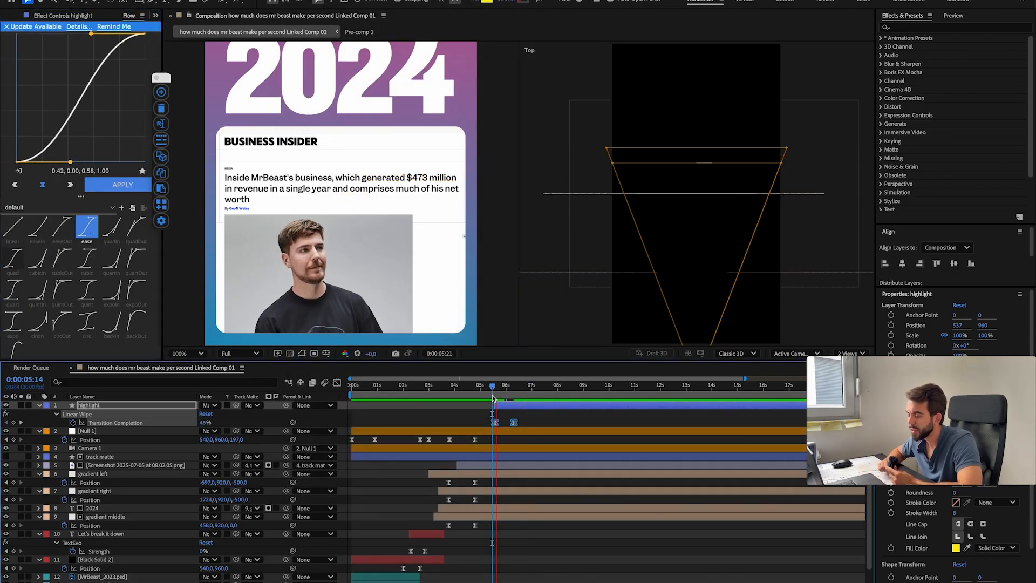
pyautogui.click(86, 259)
pyautogui.click(492, 395)
pyautogui.press('space')
pyautogui.click(534, 424)
# Step: Extend the highlight's wipe to end at about 0:00:06:25 and move the highlight layer below Camera 1 in the stack
pyautogui.click(498, 394)
pyautogui.moveTo(513, 423); pyautogui.dragTo(456, 399)
pyautogui.click(162, 465)
pyautogui.moveTo(170, 406); pyautogui.dragTo(189, 462)
pyautogui.moveTo(457, 399); pyautogui.dragTo(458, 400)
# Step: Keyframe the track matte's Position so the article card slides in from the left and settles at 530.8, 960, and preview it
pyautogui.click(469, 465)
pyautogui.moveTo(447, 401); pyautogui.dragTo(427, 400)
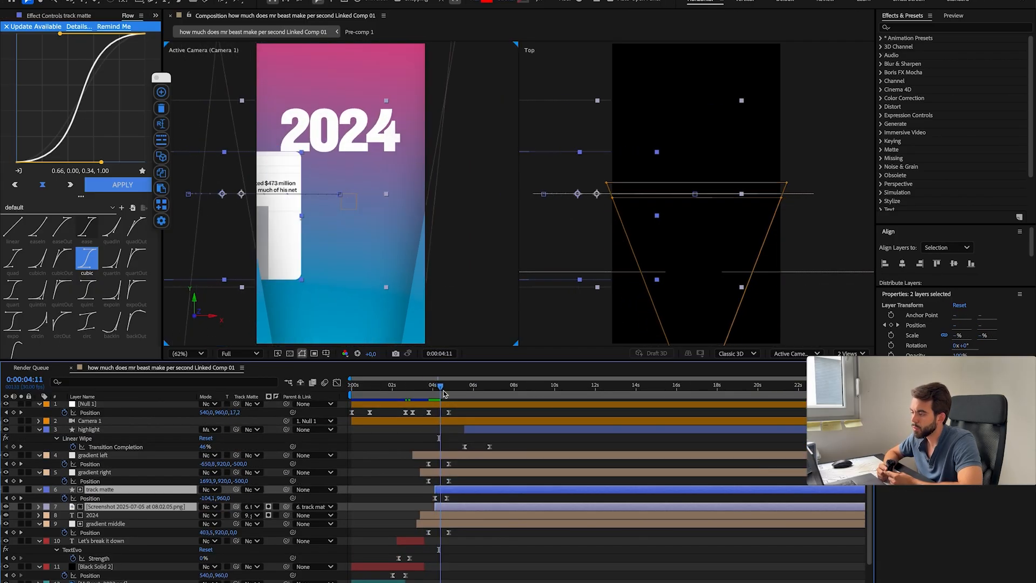
pyautogui.press('space')
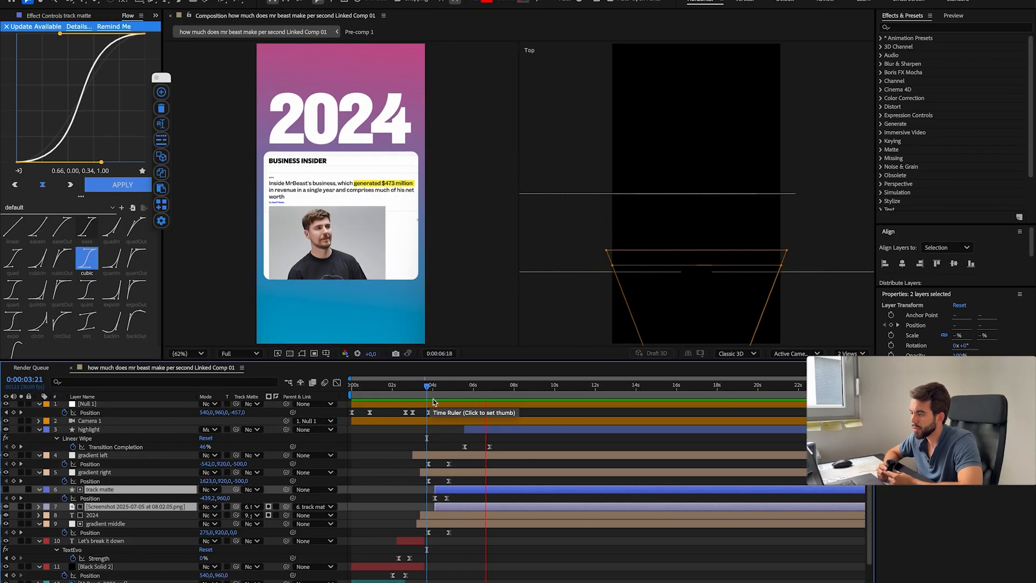
pyautogui.moveTo(433, 400)
pyautogui.mouseDown()
pyautogui.moveTo(473, 400)
pyautogui.moveTo(433, 404)
pyautogui.mouseUp()
pyautogui.press('space')
pyautogui.press('space')
pyautogui.press('space')
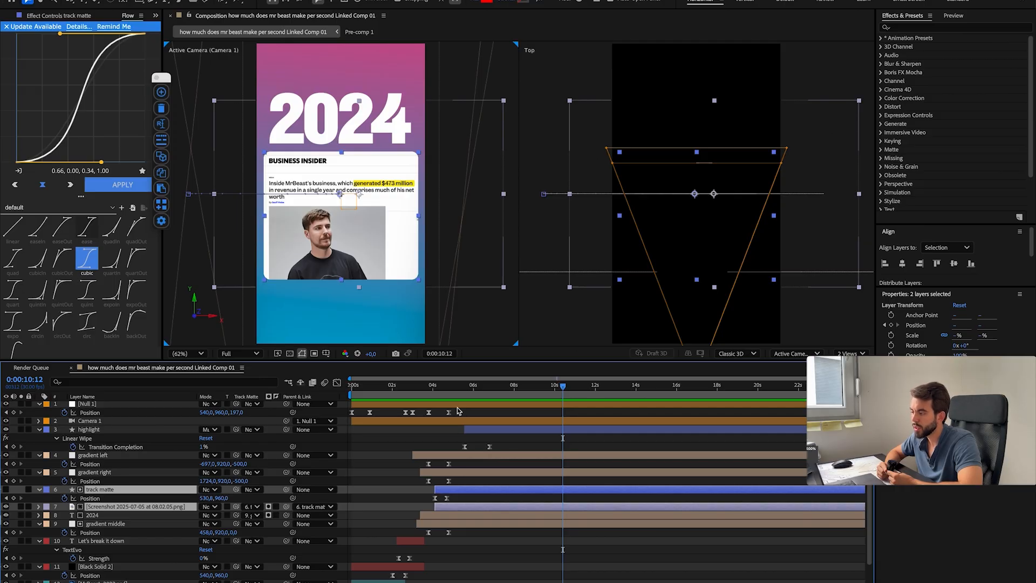
# Step: Rework the track matte's starting Position keyframe to 530.8, 2240 at 0:00:04:05 so the card rises from below the frame
pyautogui.moveTo(457, 385); pyautogui.dragTo(441, 411)
pyautogui.click(460, 538)
pyautogui.scroll(1, 447, 521)
pyautogui.click(422, 499)
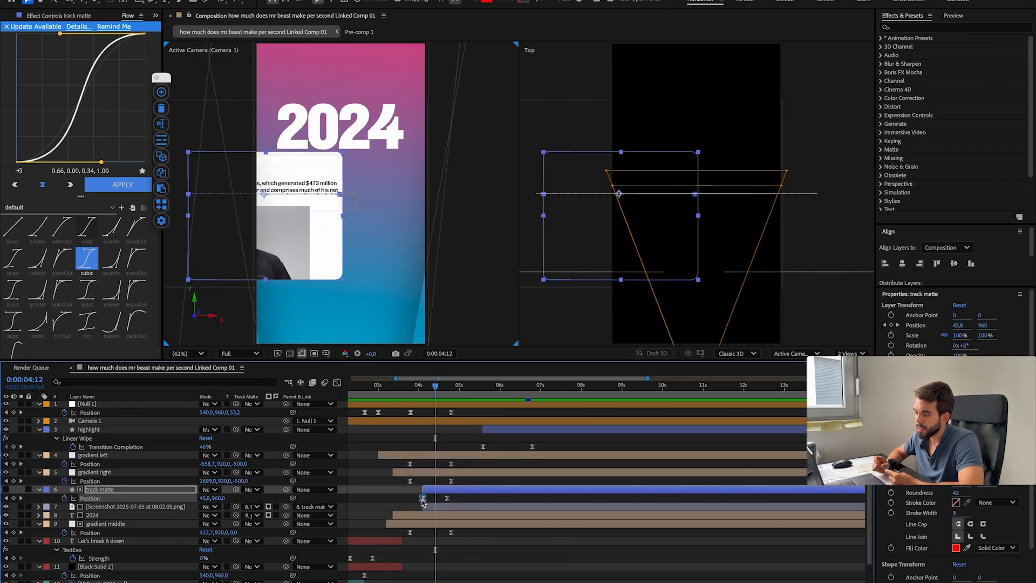
pyautogui.press('super+z')
pyautogui.press('super+z')
pyautogui.press('super+z')
pyautogui.press('super+z')
# Step: Add Size and Roundness keyframes to the track matte rectangle at about 0:00:04:20
pyautogui.click(40, 490)
pyautogui.click(39, 489)
pyautogui.click(65, 516)
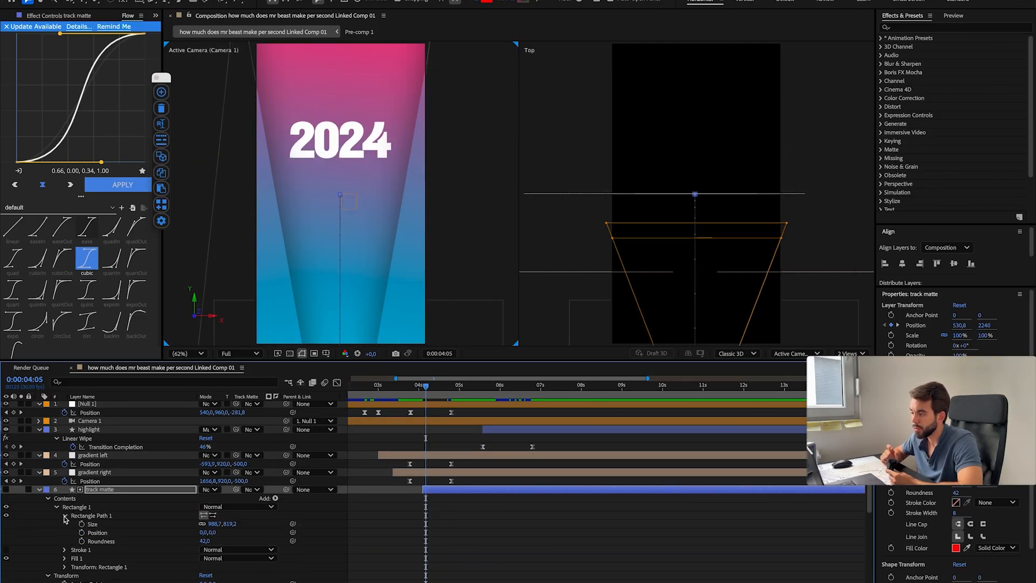
pyautogui.scroll(-1, 67, 516)
pyautogui.click(82, 498)
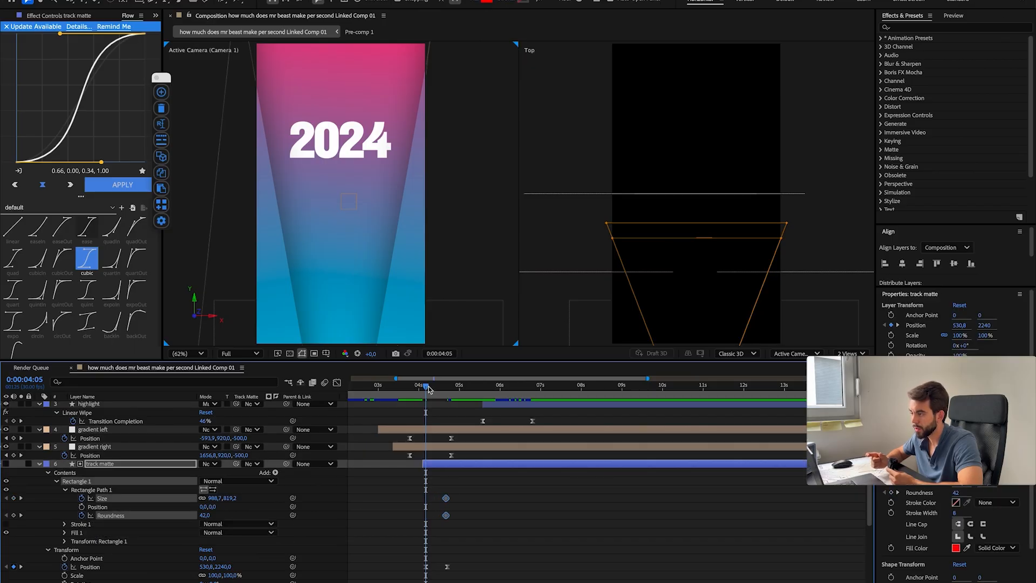
# Step: Keyframe the track matte rectangle's Roundness to 433 and its Size to 63.7 × 52.8 at 0:00:04:16
pyautogui.moveTo(429, 391); pyautogui.dragTo(440, 388)
pyautogui.moveTo(497, 520); pyautogui.dragTo(225, 520)
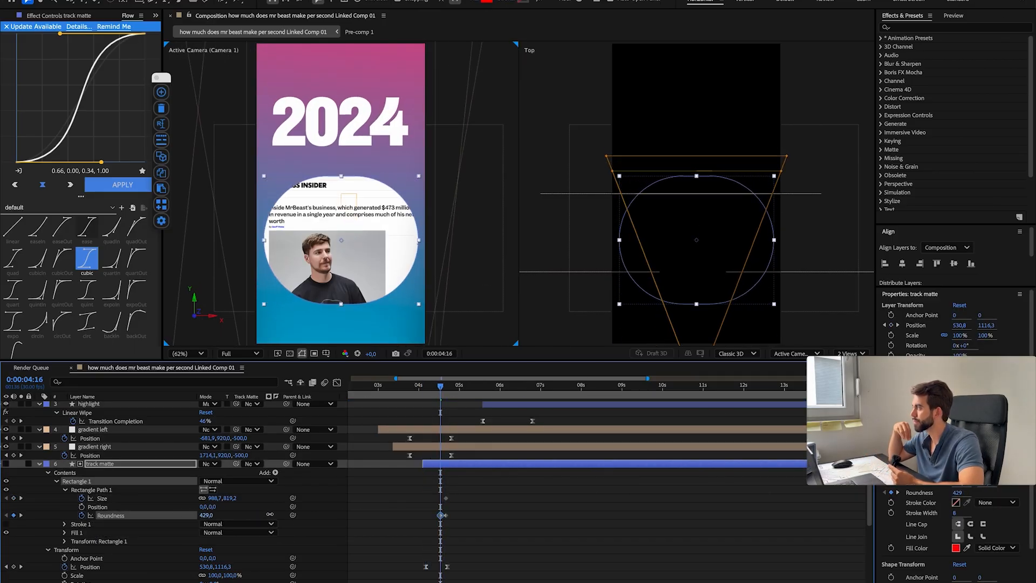
pyautogui.moveTo(214, 499); pyautogui.dragTo(74, 498)
pyautogui.click(425, 504)
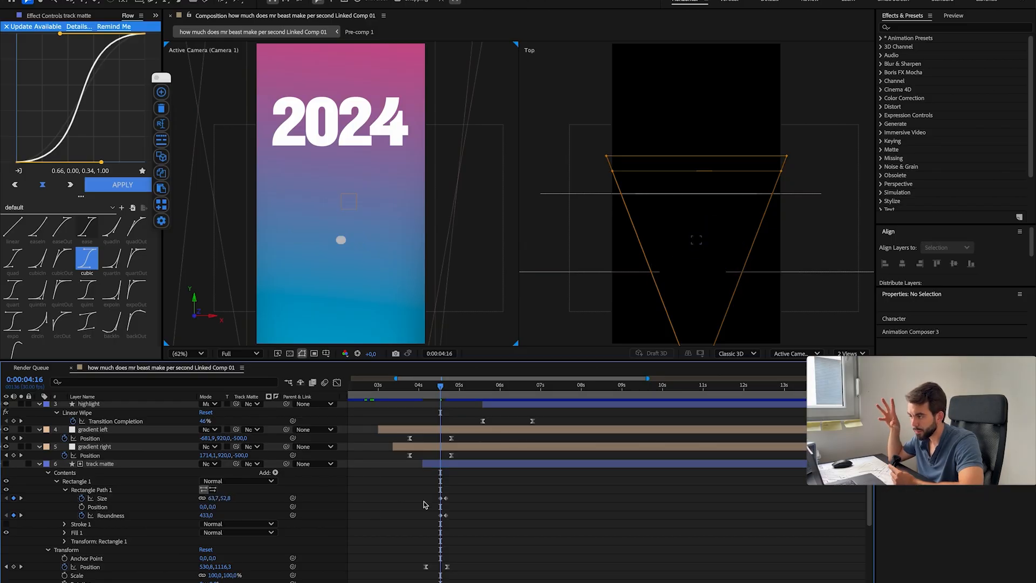
# Step: Apply Easy Ease to the matte's Size and Roundness keyframes, spread them from about 0:00:04:21 to 0:00:05:11, and preview the animation
pyautogui.moveTo(441, 386)
pyautogui.mouseDown()
pyautogui.moveTo(425, 387)
pyautogui.moveTo(435, 388)
pyautogui.mouseUp()
pyautogui.scroll(2, 445, 541)
pyautogui.moveTo(487, 551); pyautogui.dragTo(445, 487)
pyautogui.press('F9')
pyautogui.moveTo(448, 498); pyautogui.dragTo(467, 498)
pyautogui.moveTo(435, 387); pyautogui.dragTo(412, 387)
pyautogui.press('space')
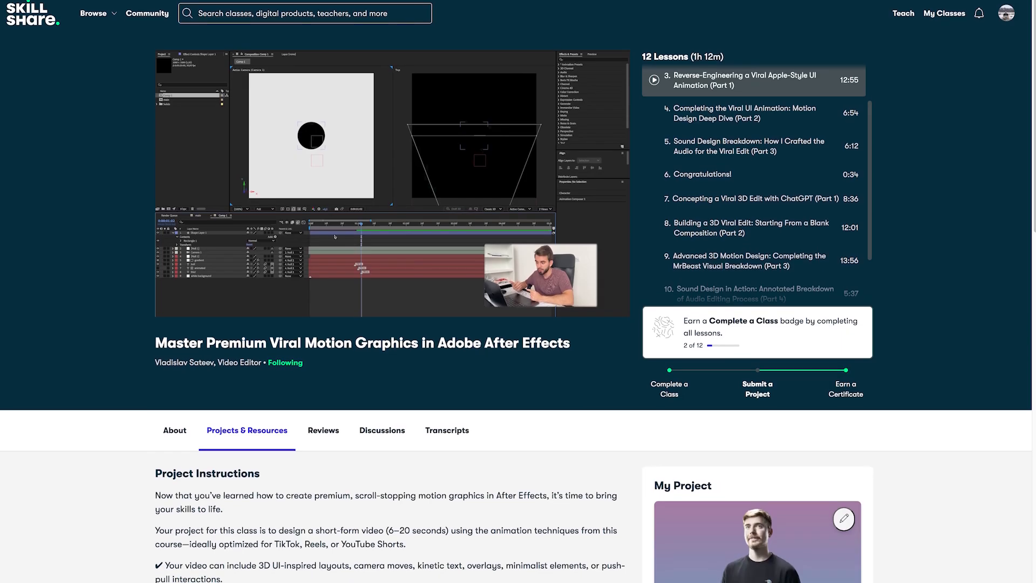
# Step: Review the project instructions and class projects on the Skillshare course page
pyautogui.scroll(-3, 518, 291)
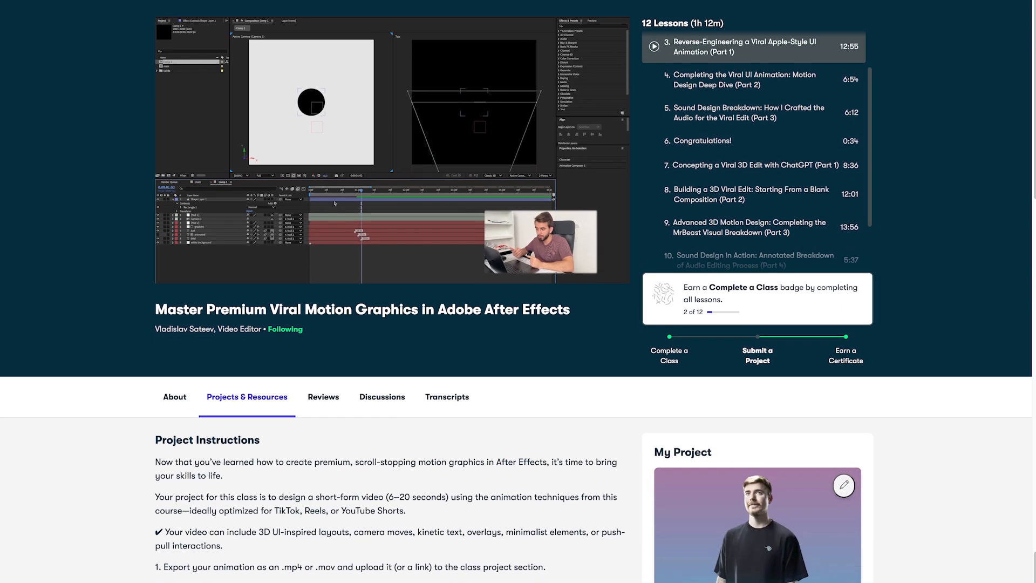
pyautogui.scroll(-6, 518, 292)
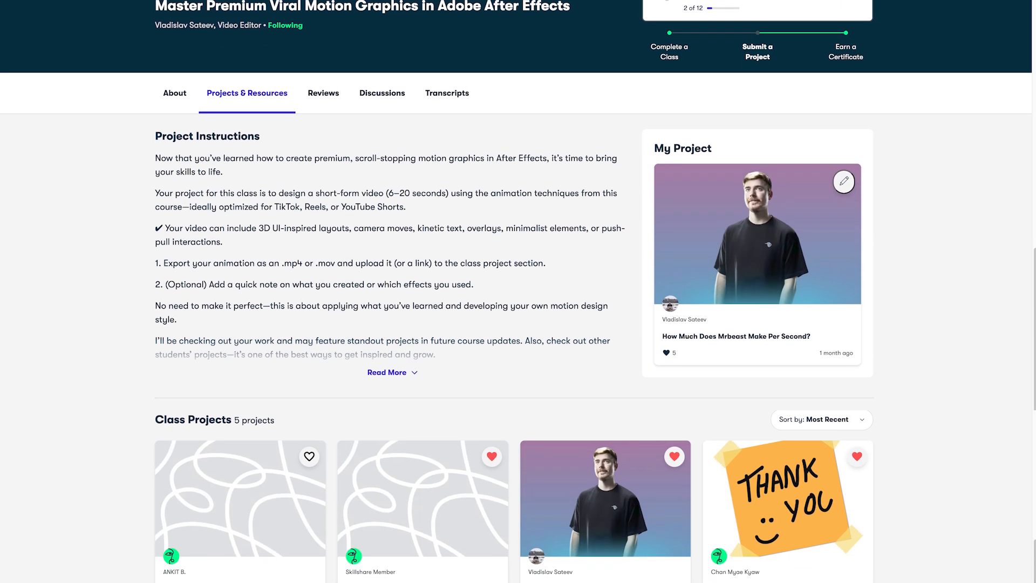
pyautogui.scroll(-3, 518, 291)
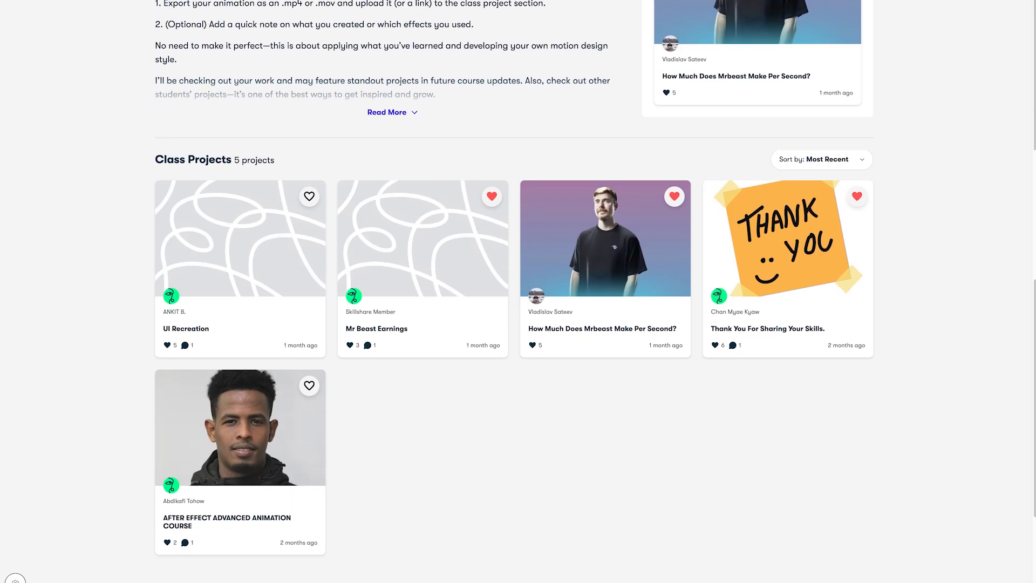